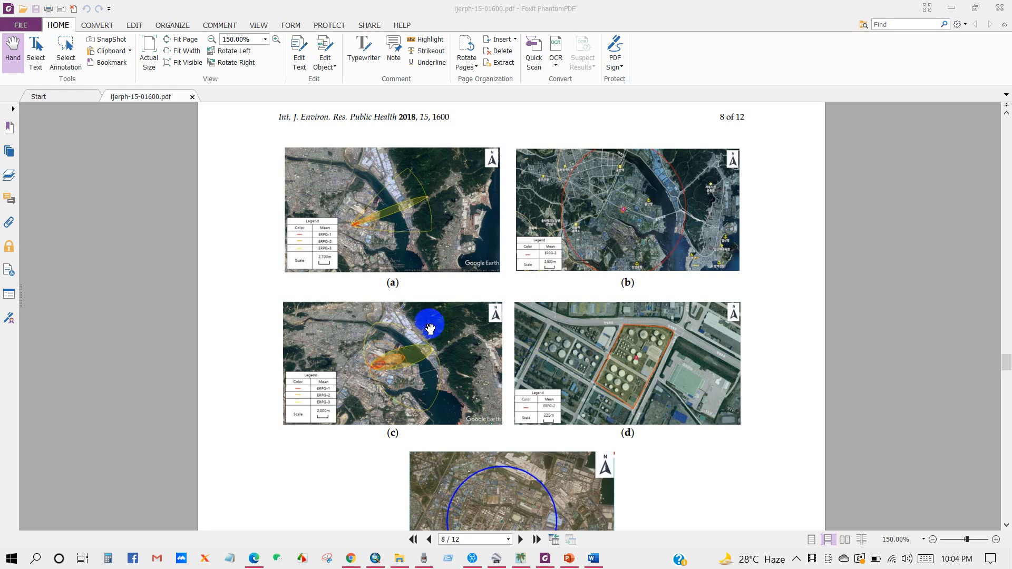
Step: Examine the damage-distance maps in the journal PDF, and switch to Edge to view the ammonia and LNG impact-area figures in the IOP paper
scroll(430, 329, "down", 4)
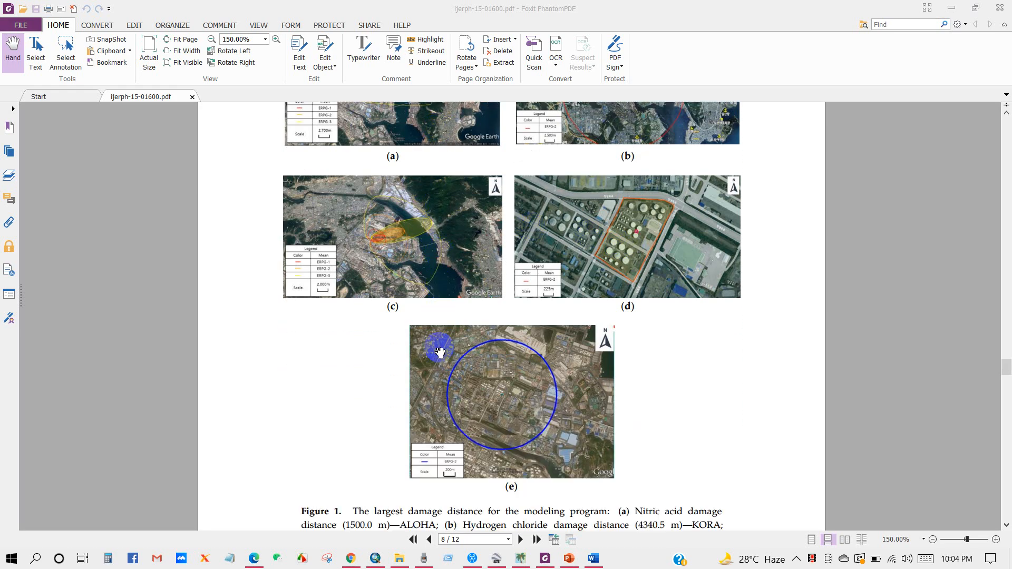
key("alt+Tab")
scroll(384, 279, "down", 9)
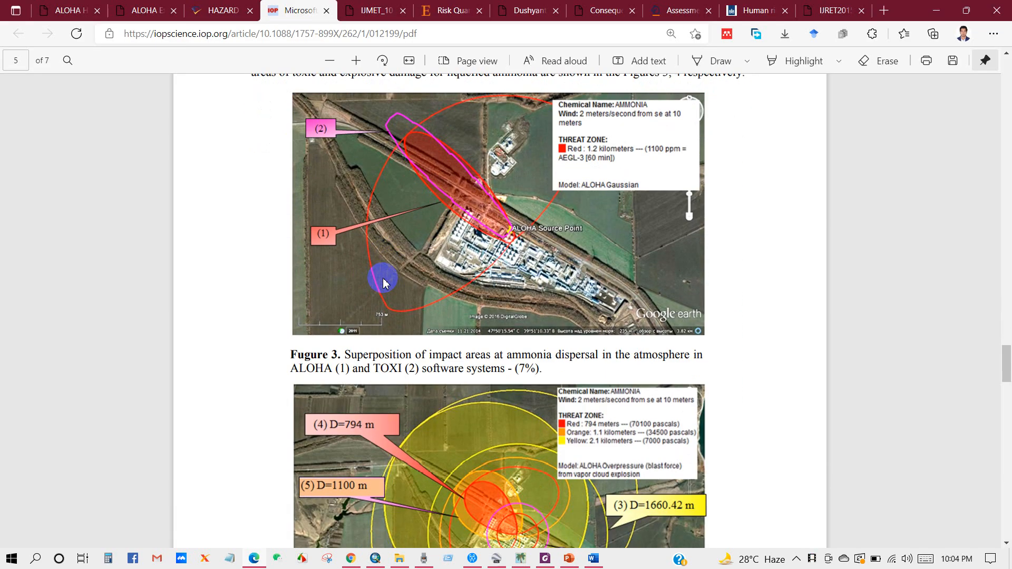
scroll(383, 282, "down", 3)
scroll(383, 282, "down", 8)
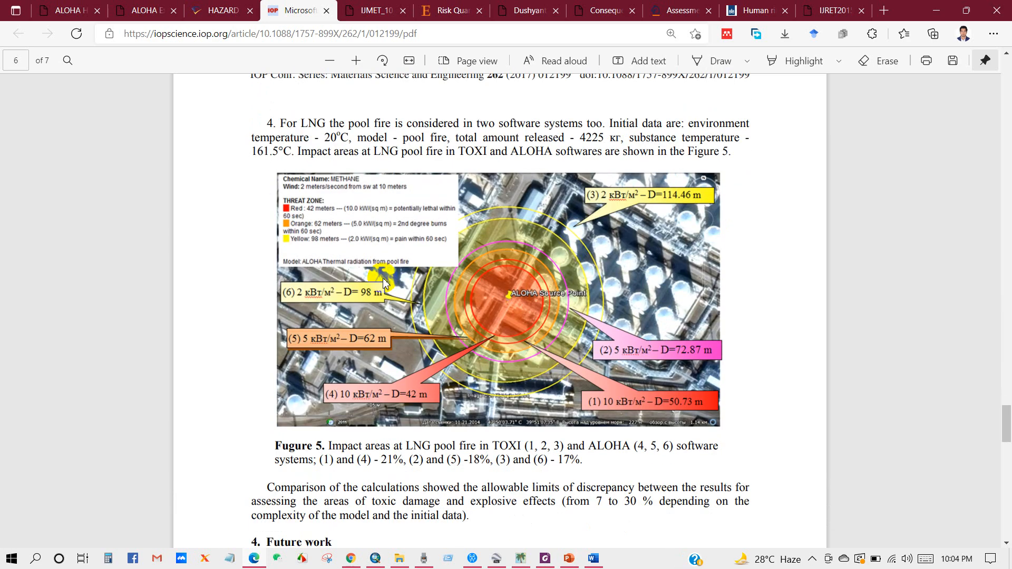
Step: Review the toxic vapour cloud and vapour cloud explosion figures and the blast overpressure table in the IJMET paper
key("ctrl+Tab")
scroll(497, 405, "down", 20)
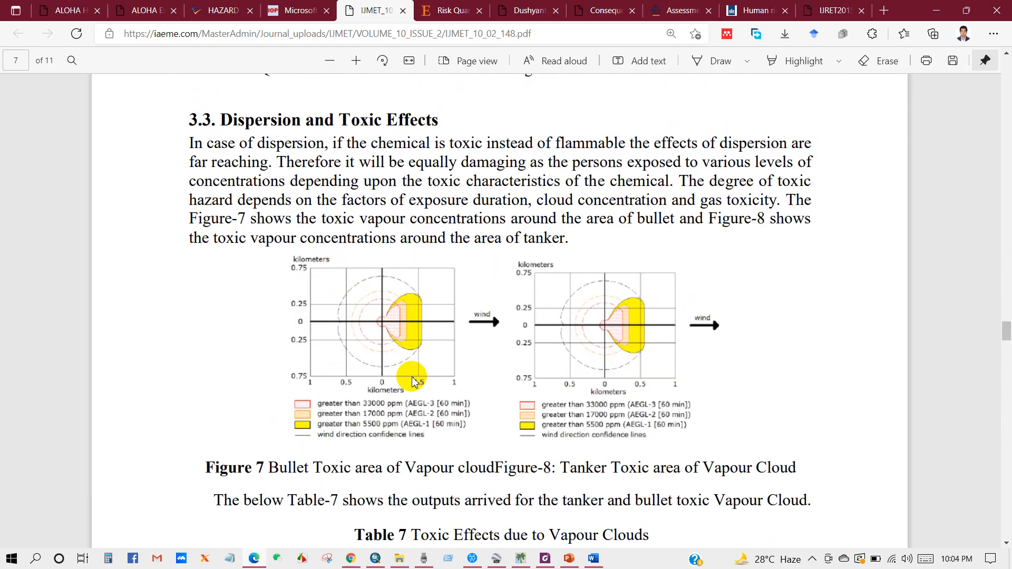
scroll(400, 379, "down", 10)
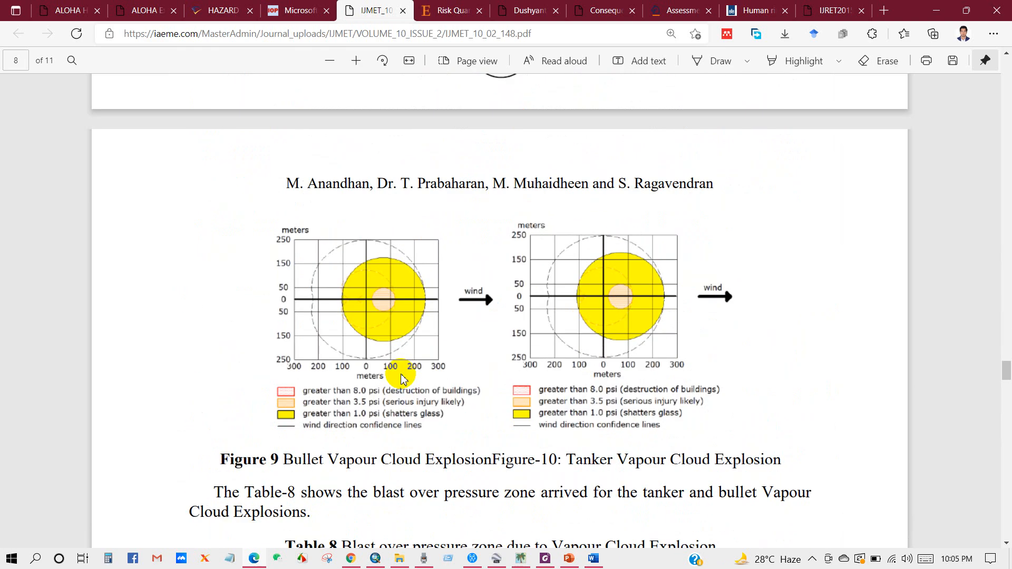
scroll(401, 378, "down", 5)
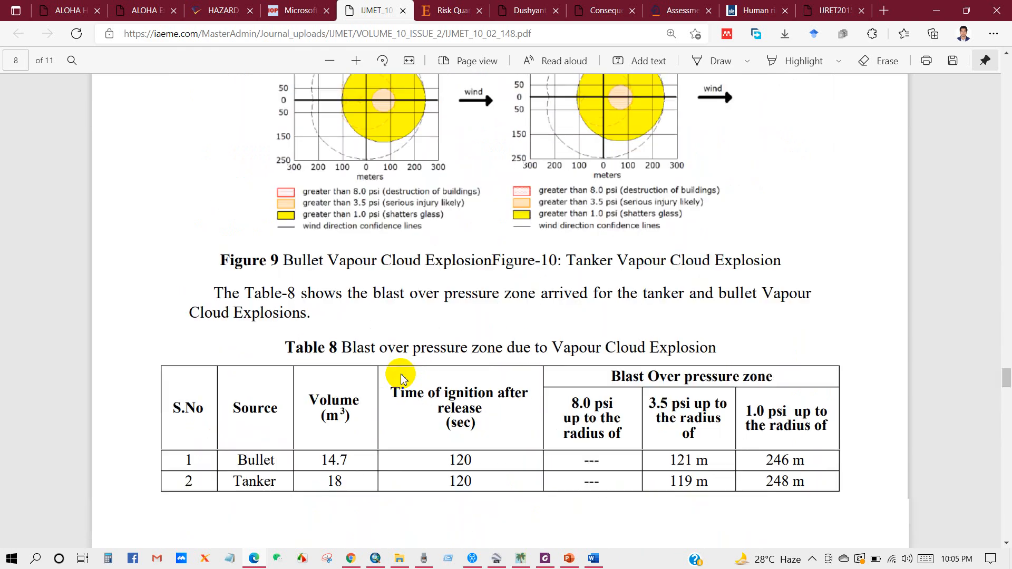
Step: Look through the natural gas power plant map, leak diffusion results and risk equations in the Risk Quantitative Calculation paper
key("ctrl+Tab")
scroll(373, 281, "down", 20)
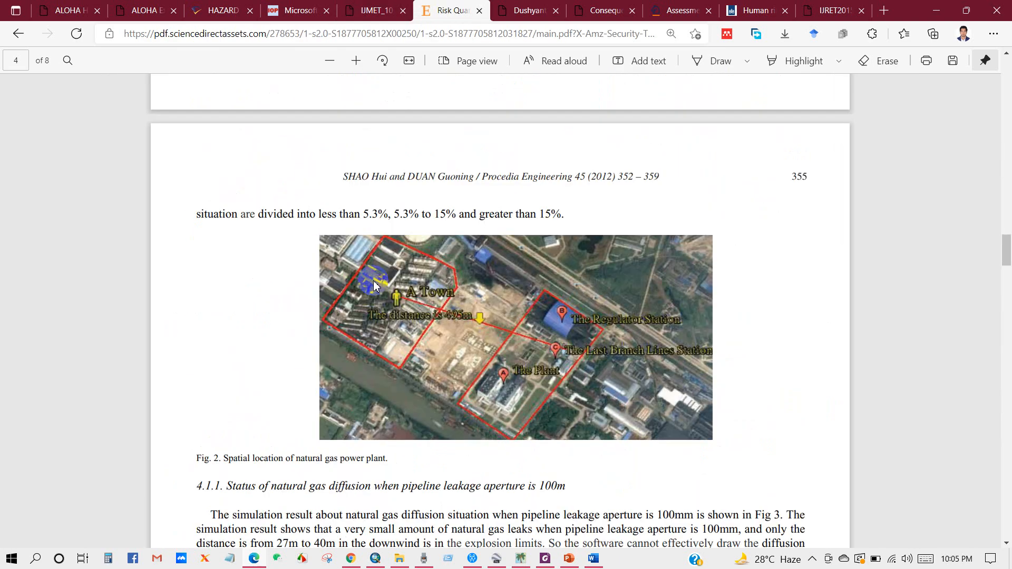
scroll(288, 316, "down", 4)
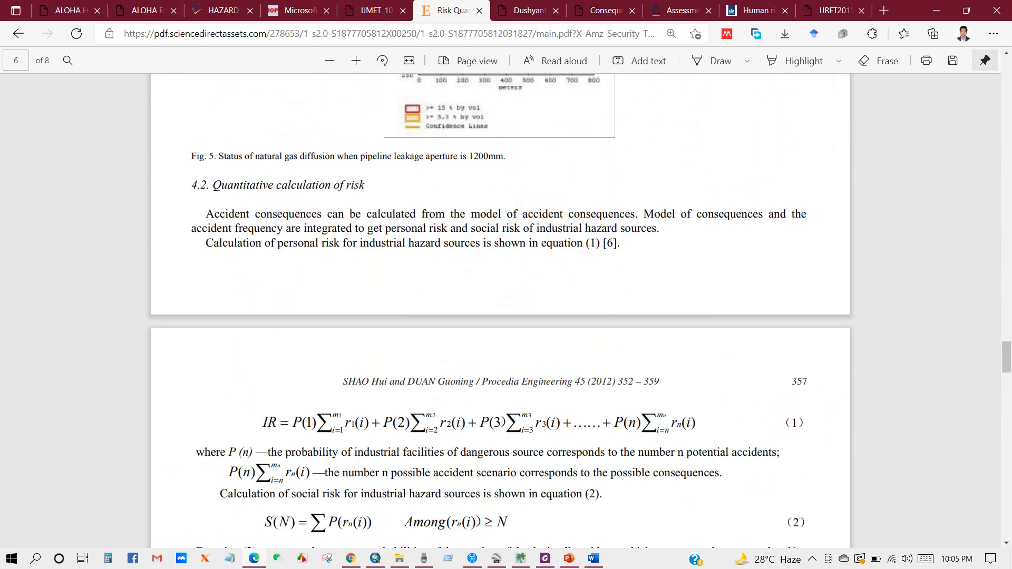
Step: Examine the thermal radiation, flammable and overpressure threat zone plots in the ALOHA Examples document
key("ctrl+Tab")
key("ctrl+Tab")
scroll(174, 316, "down", 10)
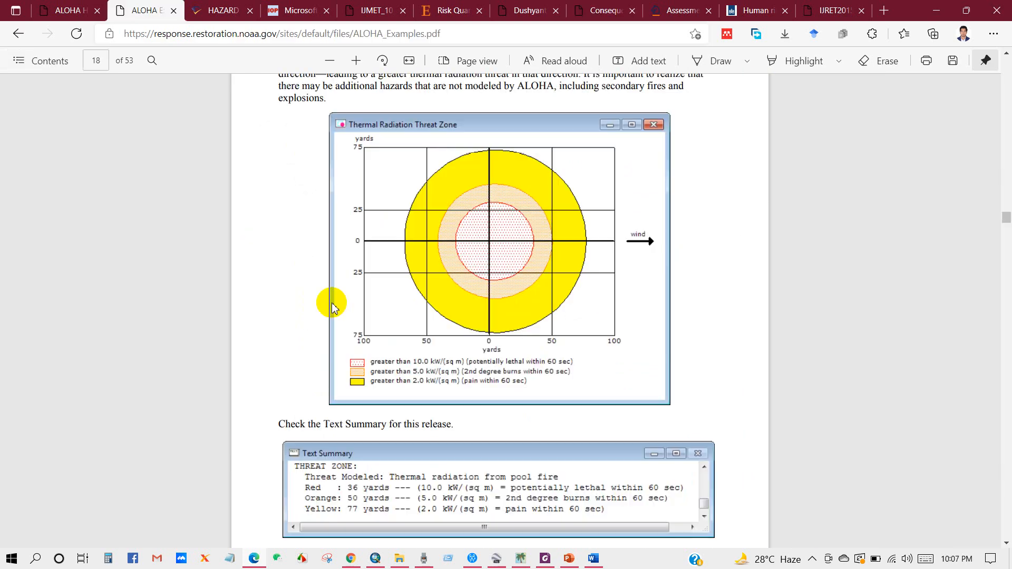
scroll(332, 305, "down", 10)
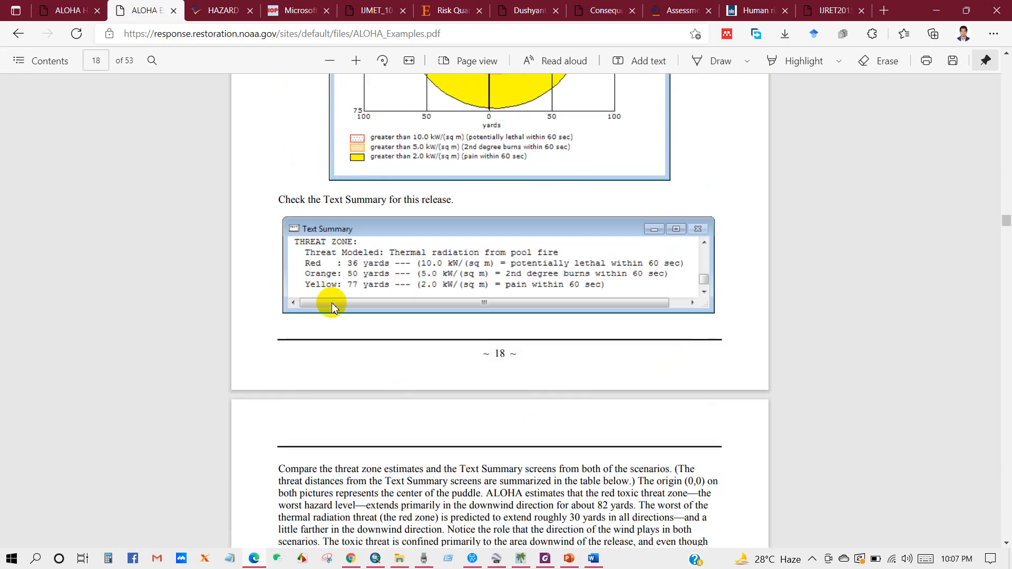
scroll(332, 307, "down", 5)
scroll(332, 307, "up", 2, "ctrl")
scroll(332, 310, "down", 1, "ctrl")
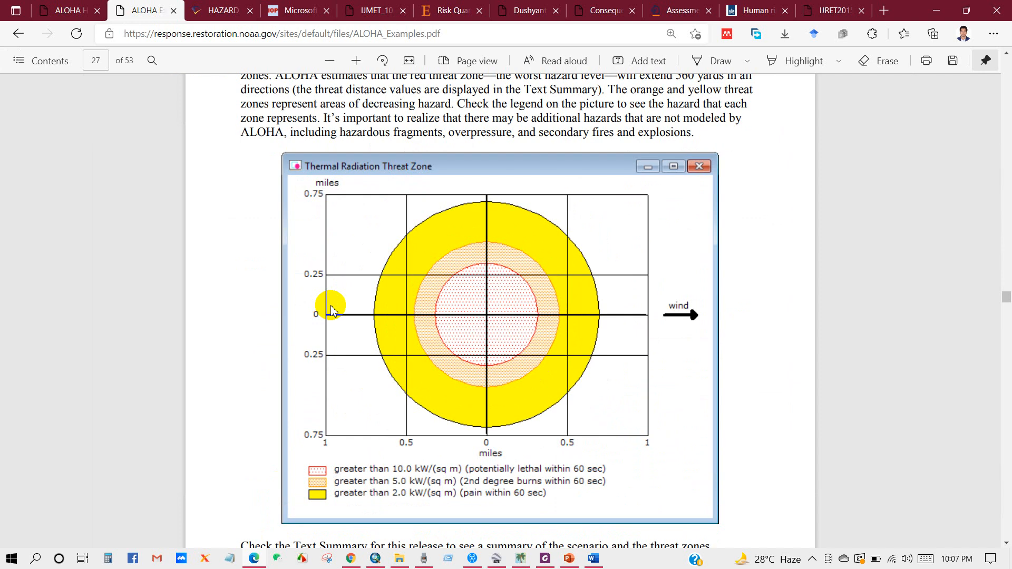
scroll(331, 310, "down", 15)
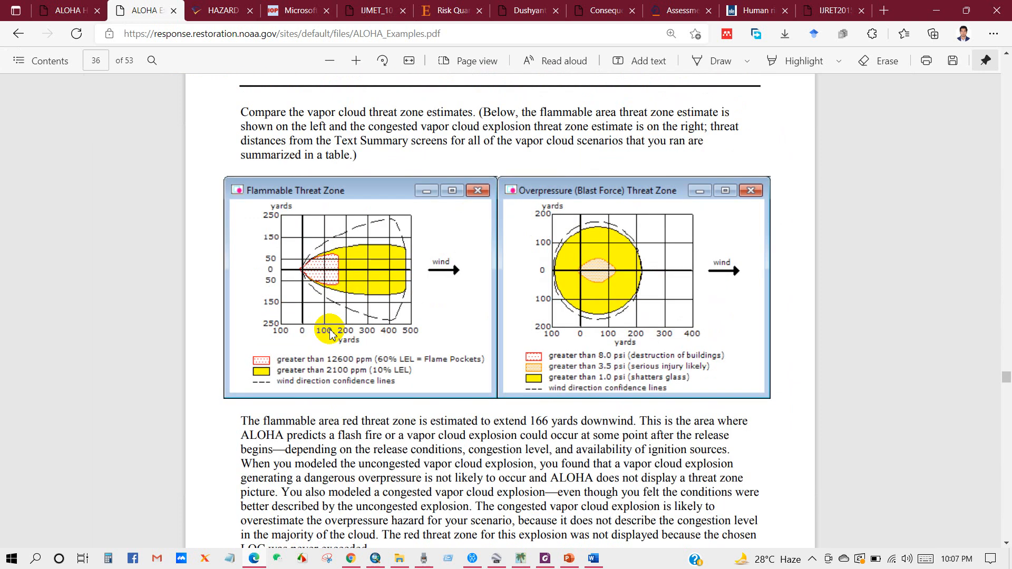
scroll(330, 336, "down", 5)
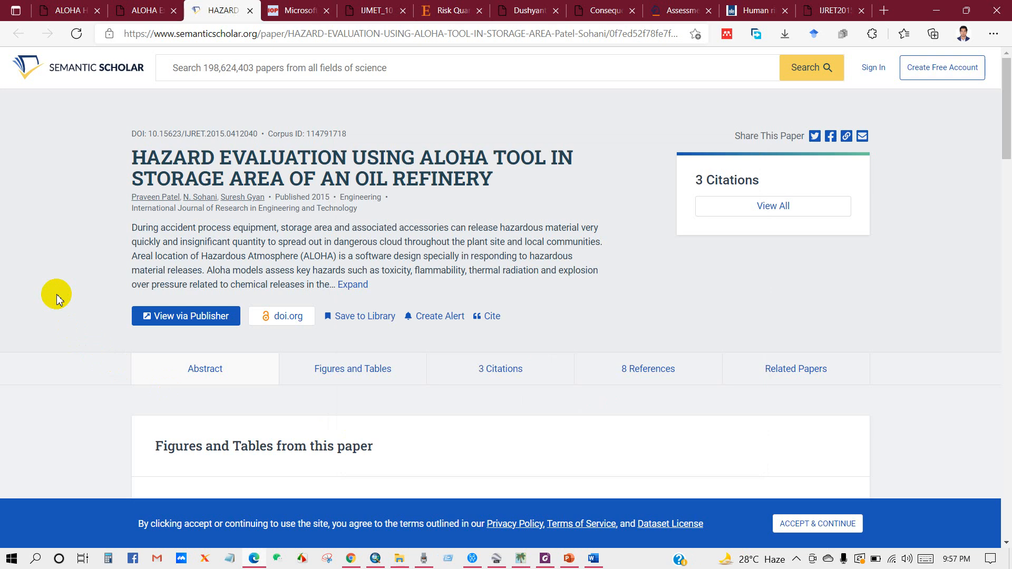
Step: View the title and abstract of the IOP paper on software systems for assessing emergency situations
left_click(291, 11)
left_click_drag(1005, 437, 1007, 80)
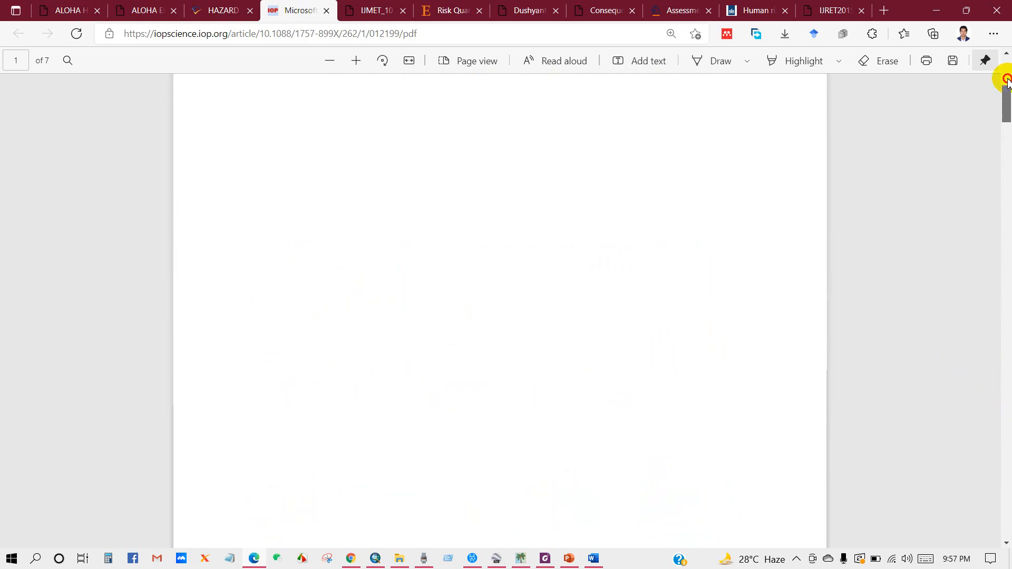
scroll(515, 280, "down", 10)
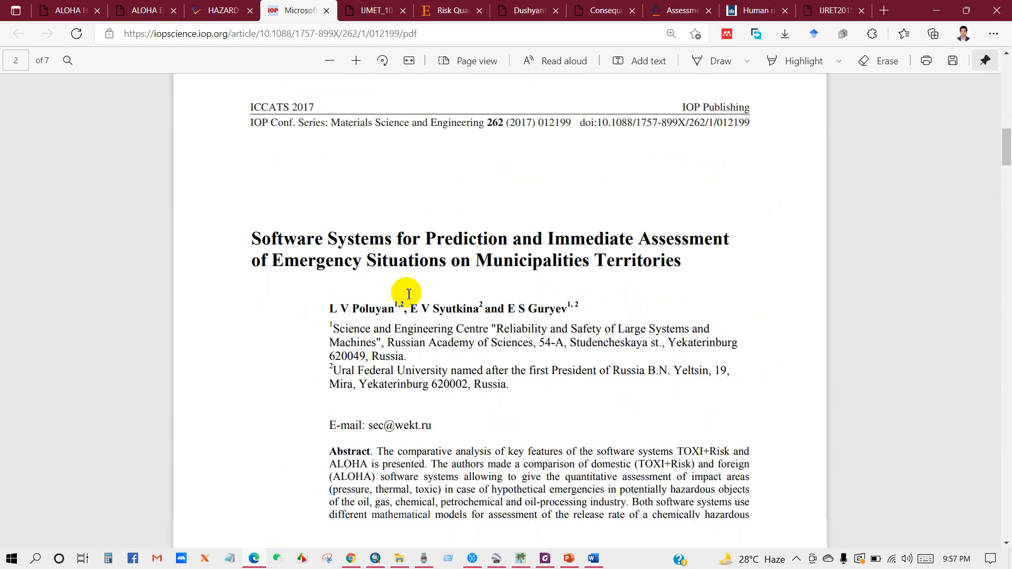
scroll(409, 293, "down", 1)
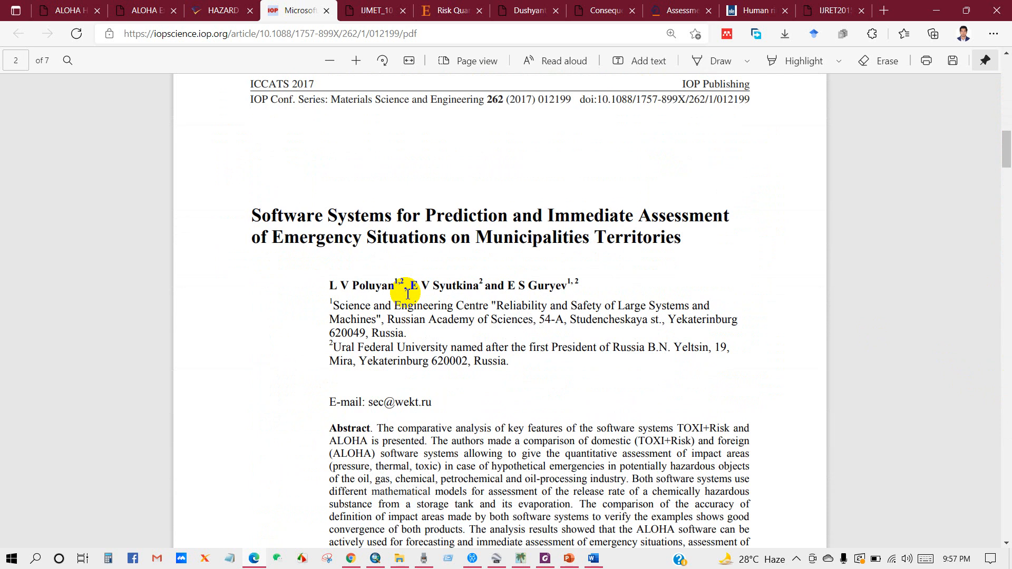
Step: Return to the first page of the IJMET paper to read its title and abstract on LPG storage risk
left_click(371, 10)
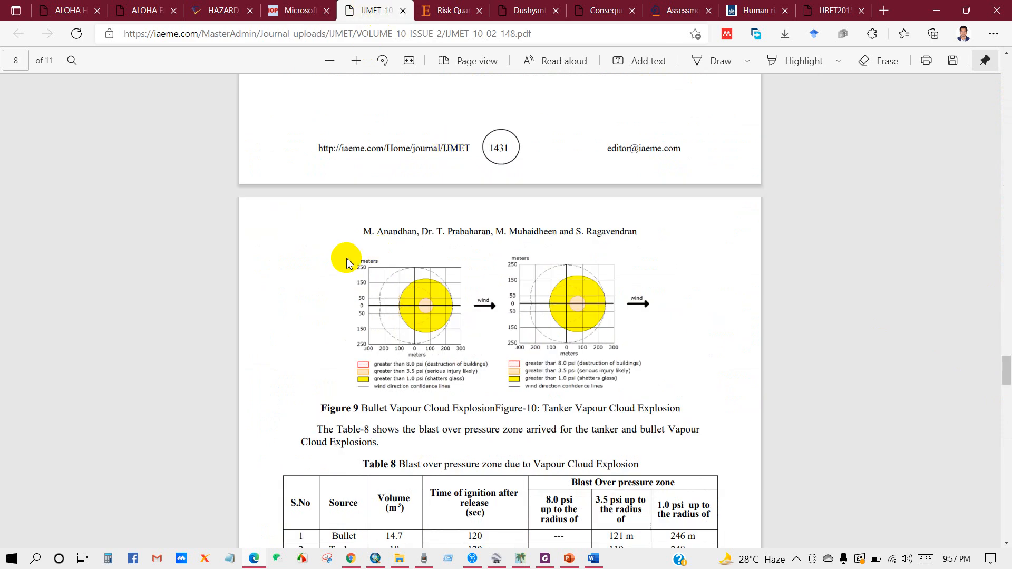
scroll(438, 285, "up", 3)
left_click(1001, 219)
left_click_drag(1002, 215, 984, 63)
scroll(529, 293, "down", 1)
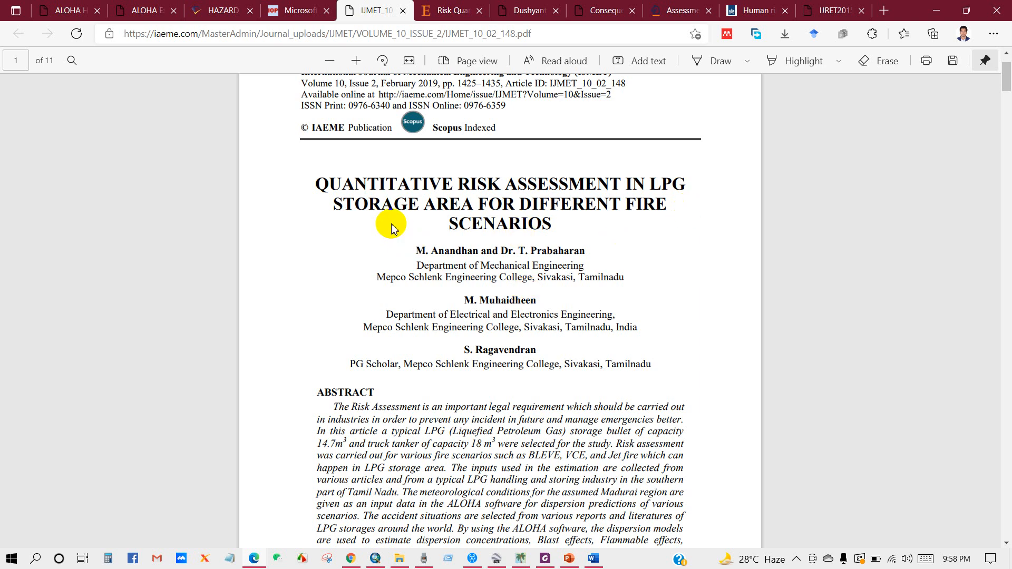
Step: Go to the first page of the Elsevier natural gas power plant paper and read its title and abstract
left_click(449, 11)
scroll(553, 284, "up", 5)
left_click_drag(1005, 412, 962, 86)
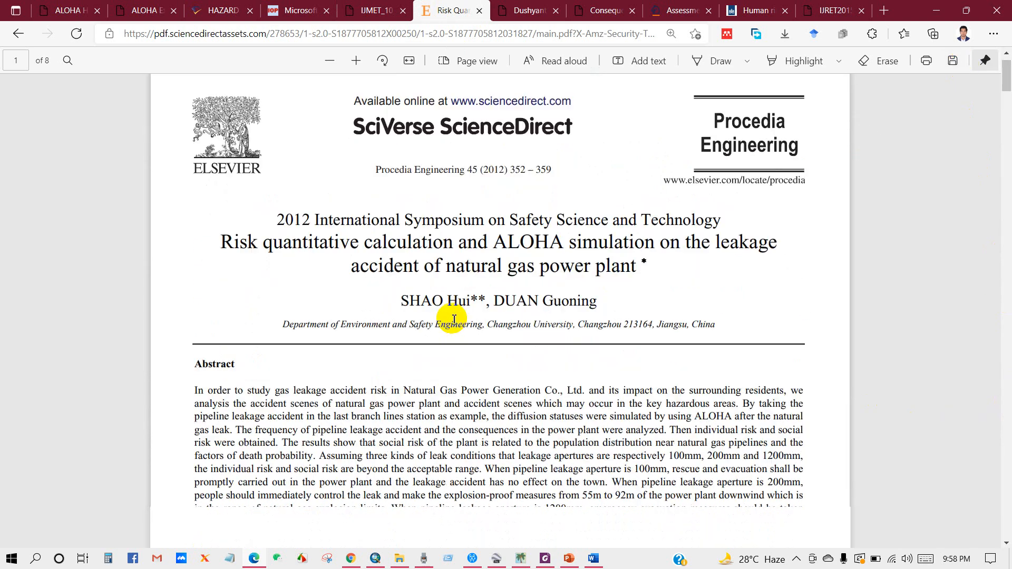
scroll(454, 319, "down", 1)
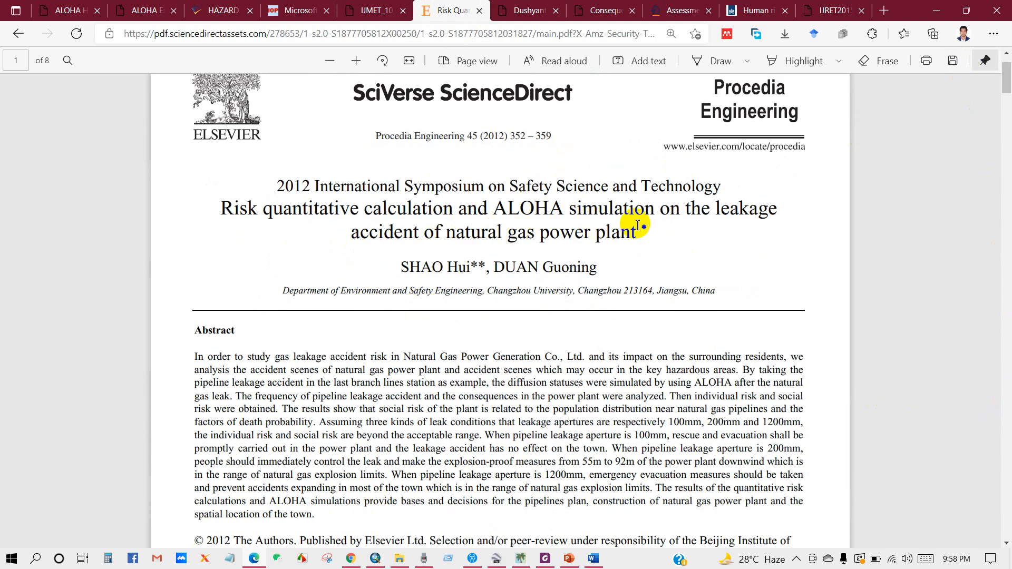
double_click(469, 268)
left_click(407, 256)
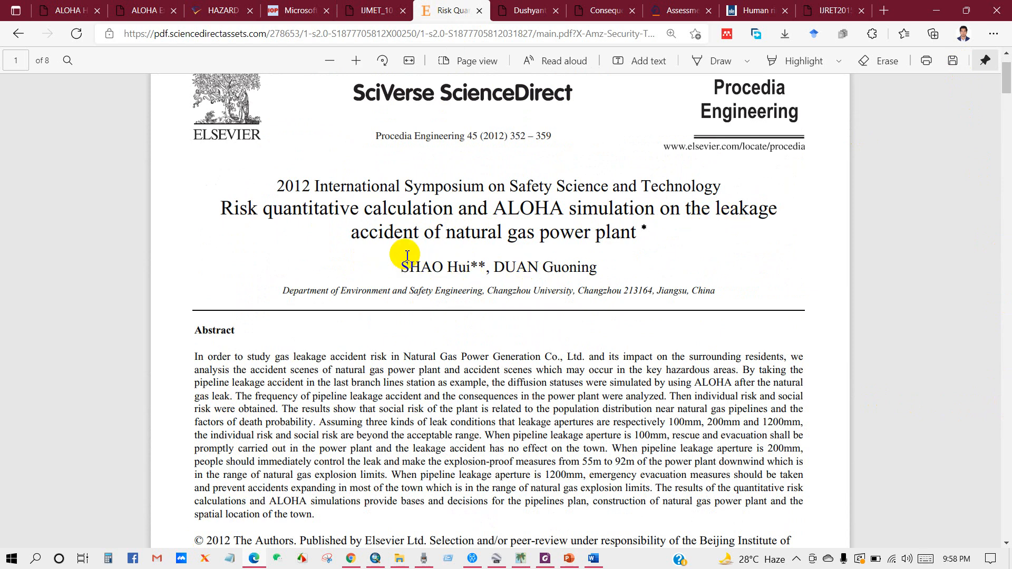
Step: Examine the chlorine and Parathion-Methyl hazard footprint maps in the thesis on the utwente.nl site
left_click(537, 10)
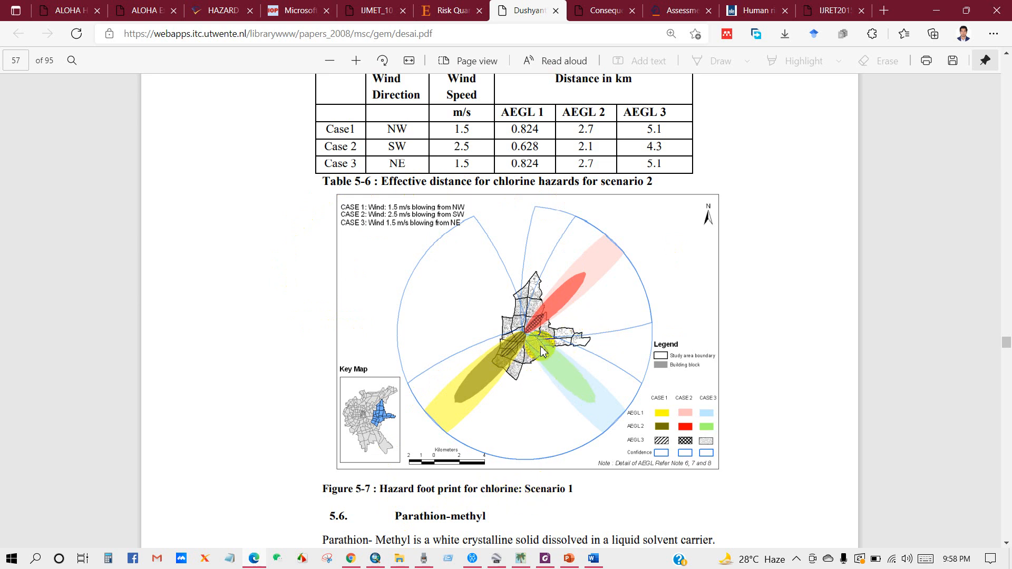
scroll(537, 316, "down", 15)
scroll(527, 317, "down", 3)
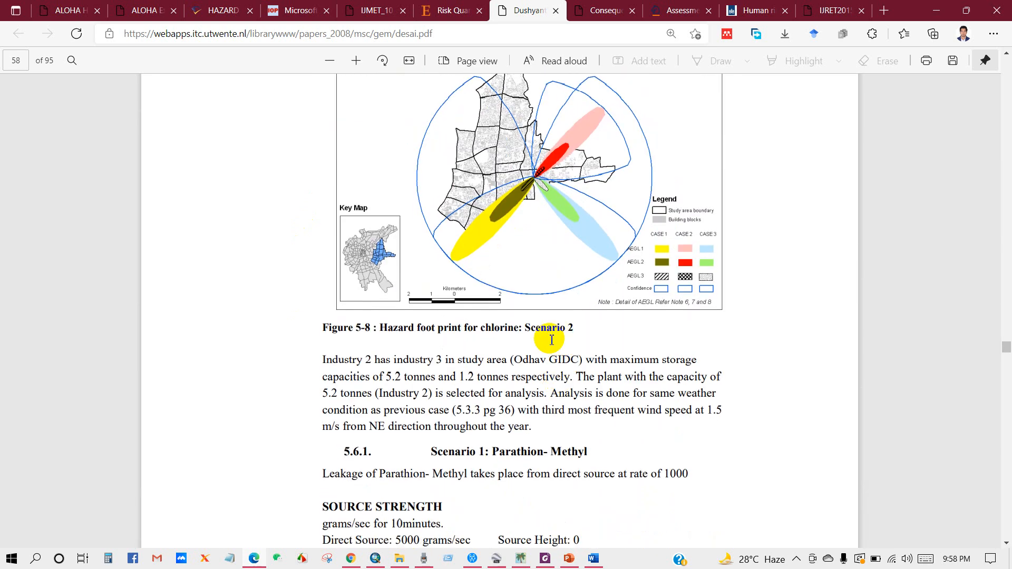
scroll(495, 369, "down", 9)
scroll(506, 351, "down", 5)
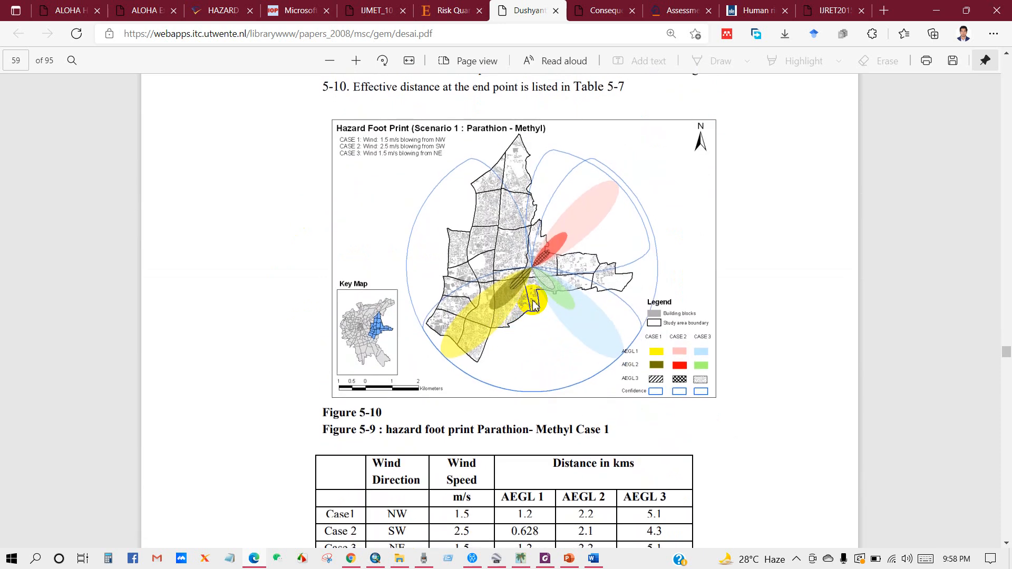
Step: View the title page of the paper "Consequence evaluation of toxic chemical releases by ALOHA"
left_click(595, 10)
scroll(580, 248, "up", 5)
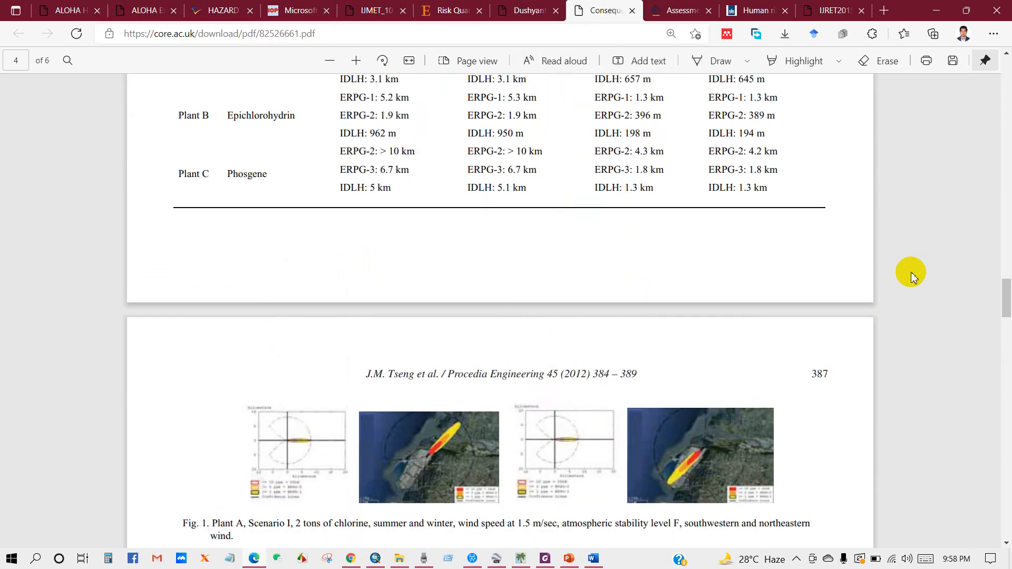
left_click_drag(1005, 295, 994, 82)
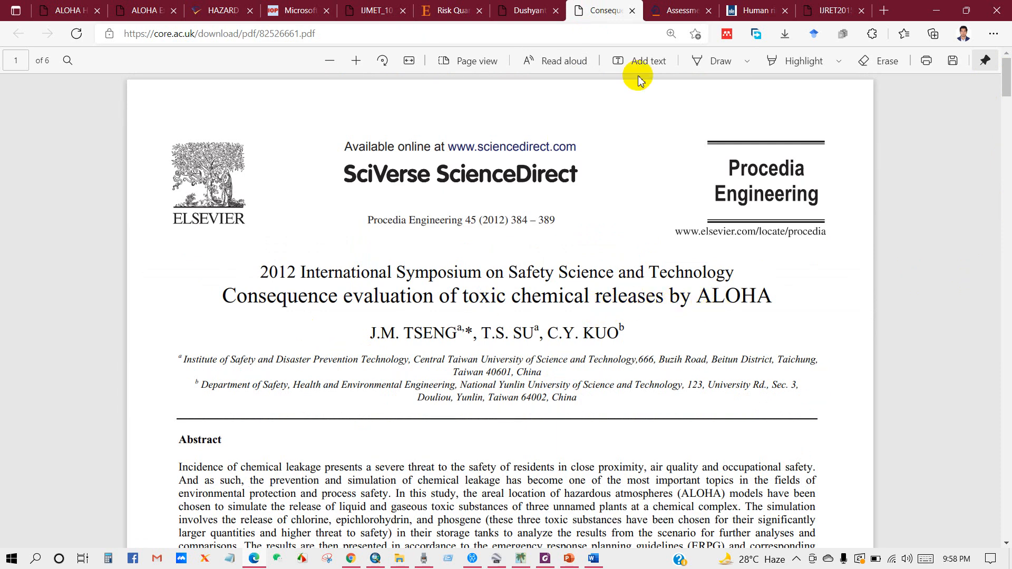
Step: Look over the remaining open references: the Springer ethanol release chapter, the RIVM human risk report and the IJRET paper
left_click(669, 10)
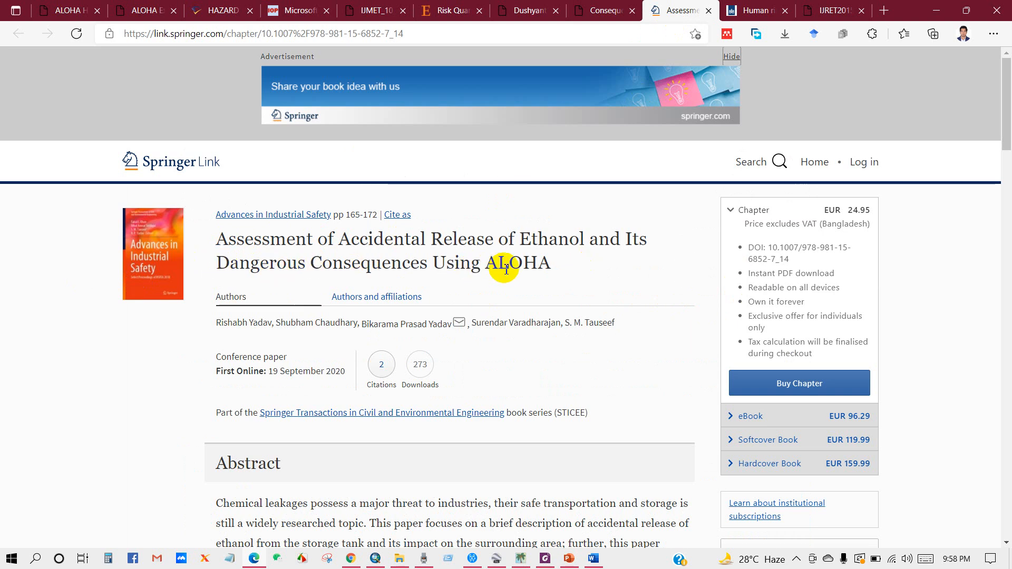
left_click(754, 9)
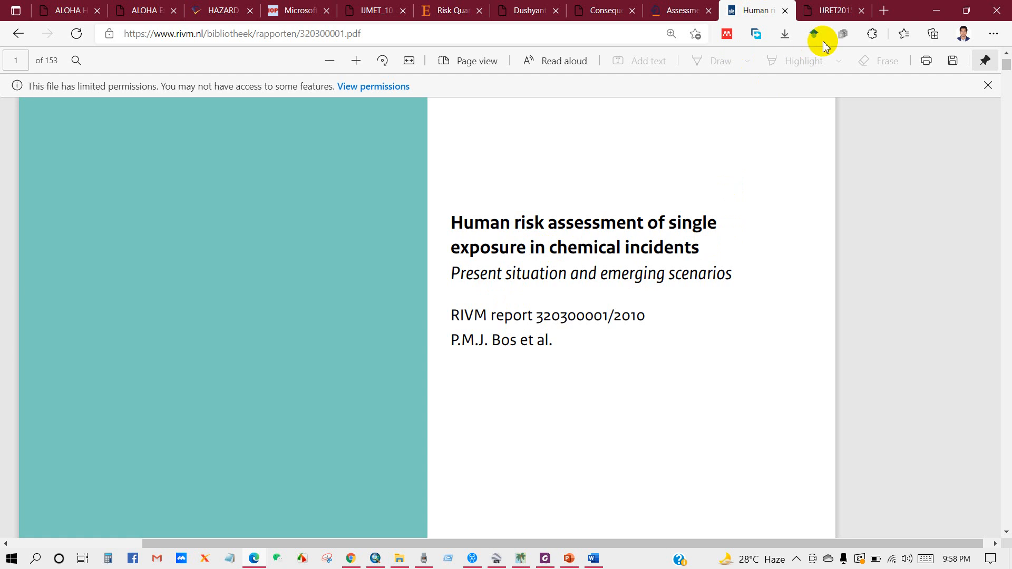
left_click(835, 11)
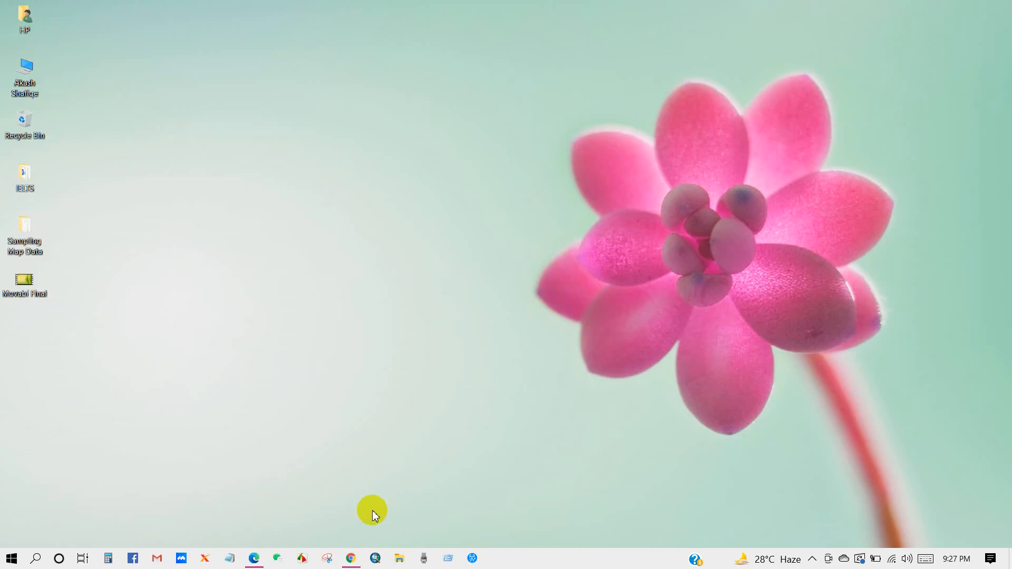
Step: Switch to Chrome, search Google for "aloha software" and find the US EPA result
left_click(351, 559)
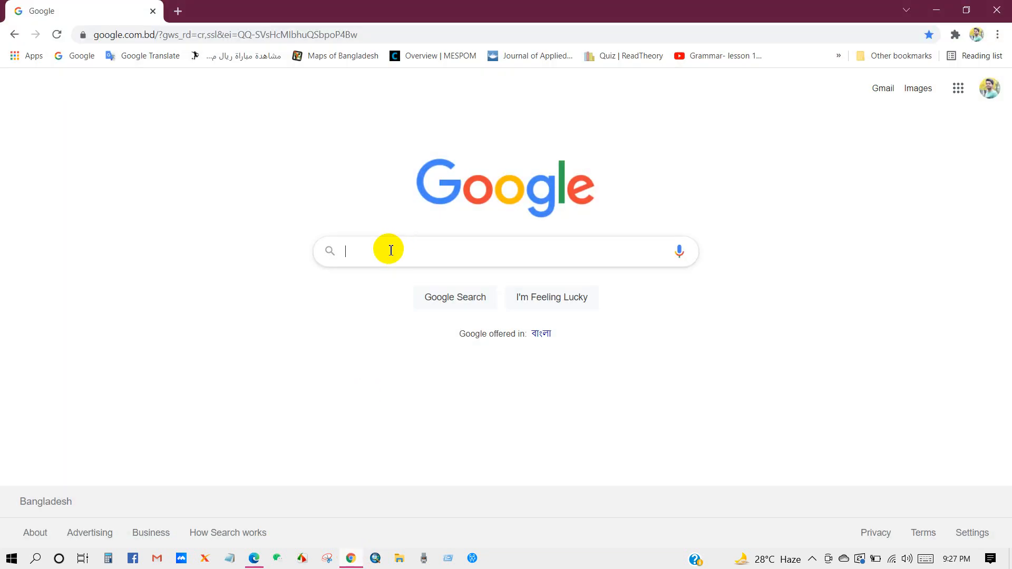
type("ALOHA S")
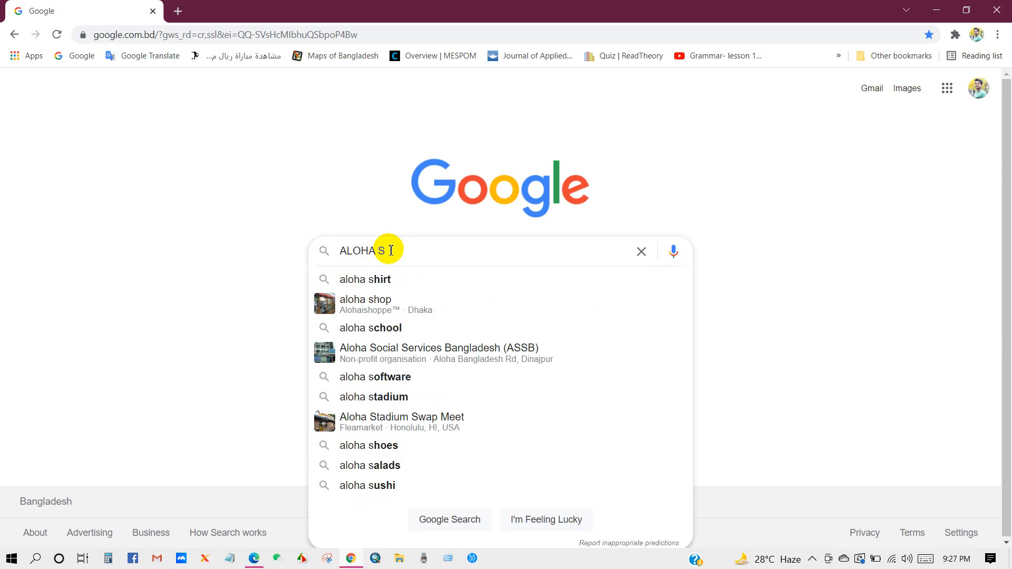
type("OFT")
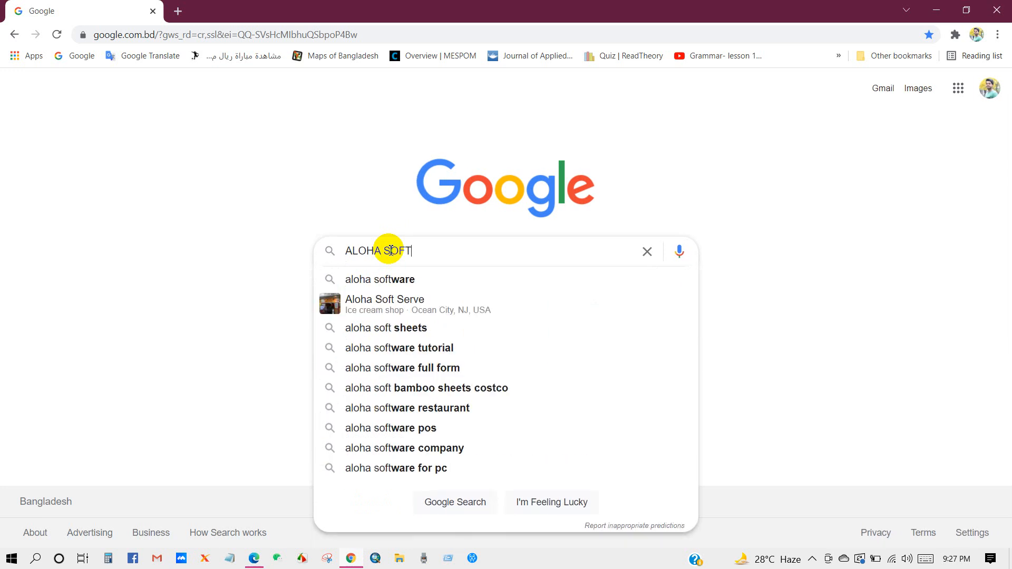
left_click(372, 278)
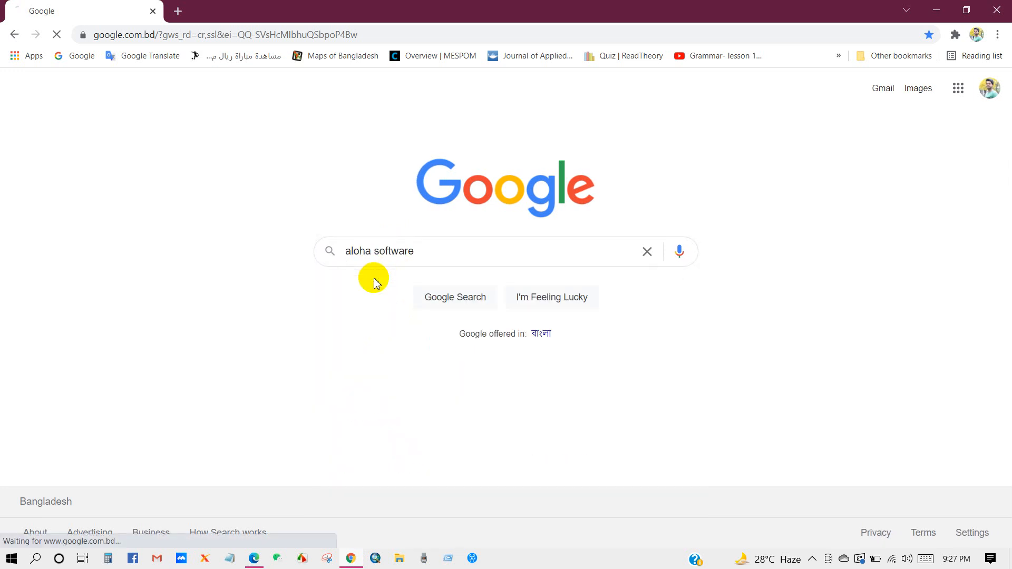
scroll(60, 305, "down", 1)
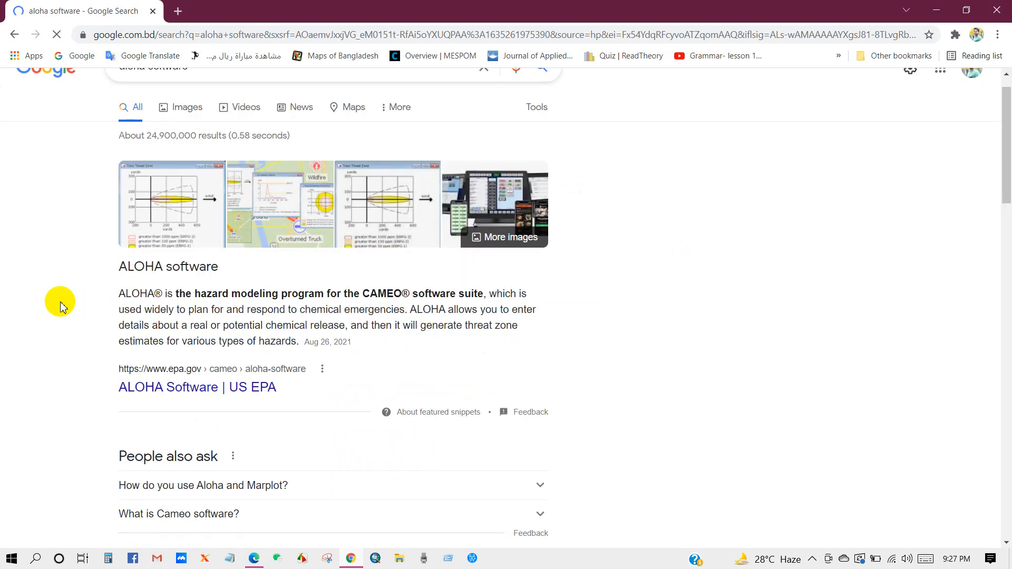
scroll(61, 305, "down", 1)
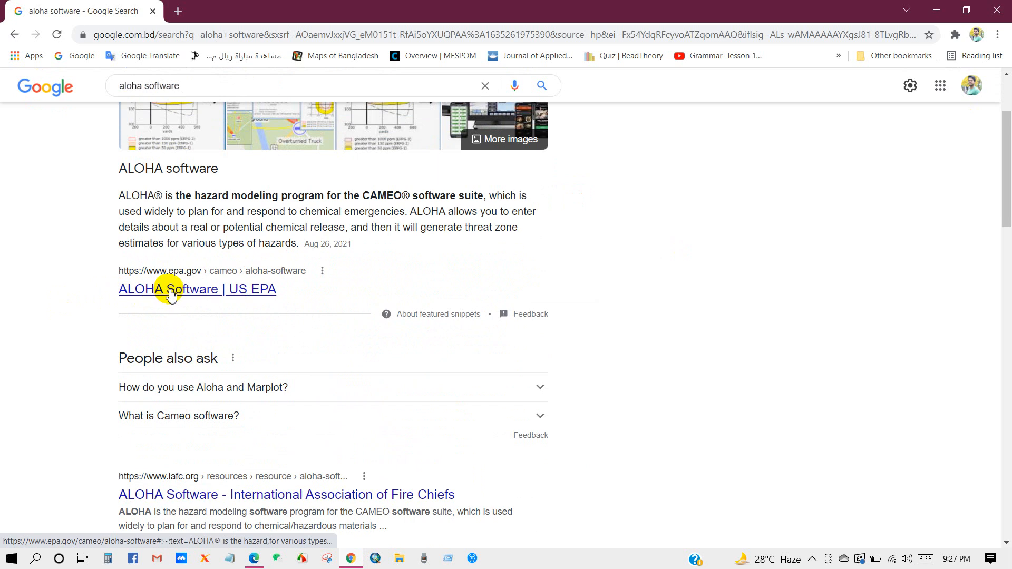
Step: Open the US EPA ALOHA Software search result in a new tab and view the top of the page
right_click(192, 290)
left_click(202, 297)
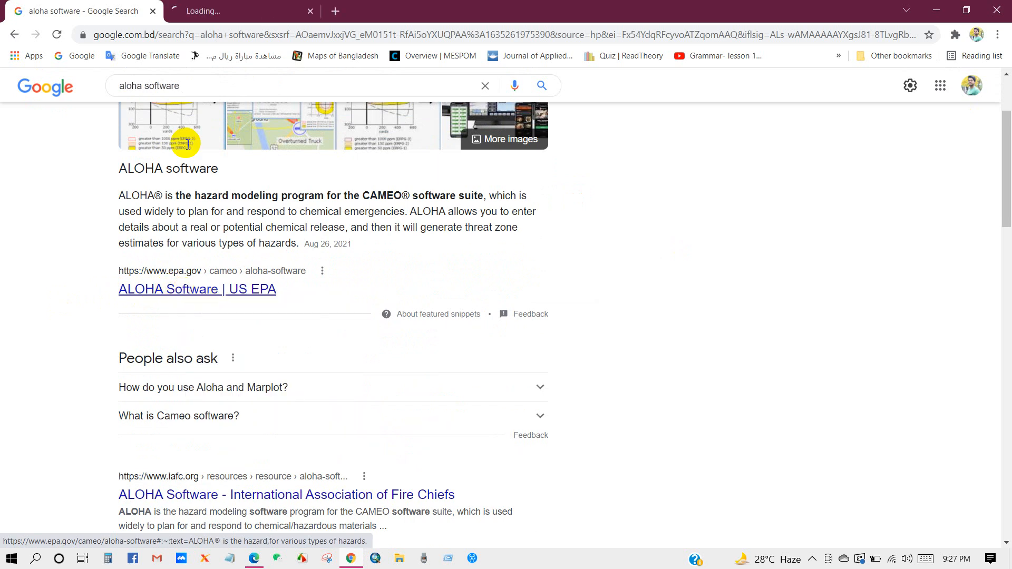
left_click(209, 13)
left_click(75, 321)
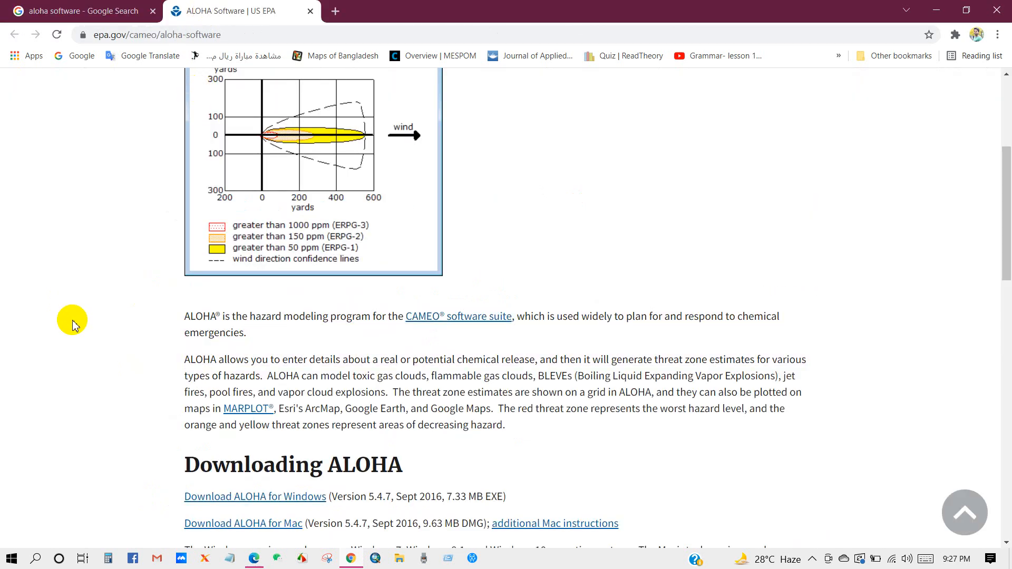
scroll(73, 325, "up", 1)
scroll(73, 324, "up", 4)
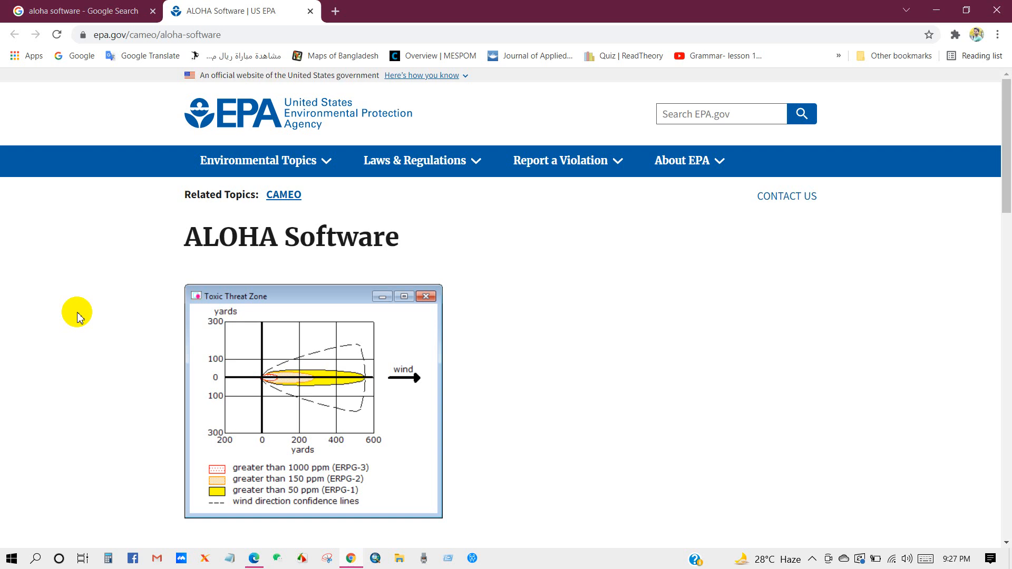
Step: Find the Downloading ALOHA section on the EPA page and download the Windows version of ALOHA
scroll(78, 317, "down", 4)
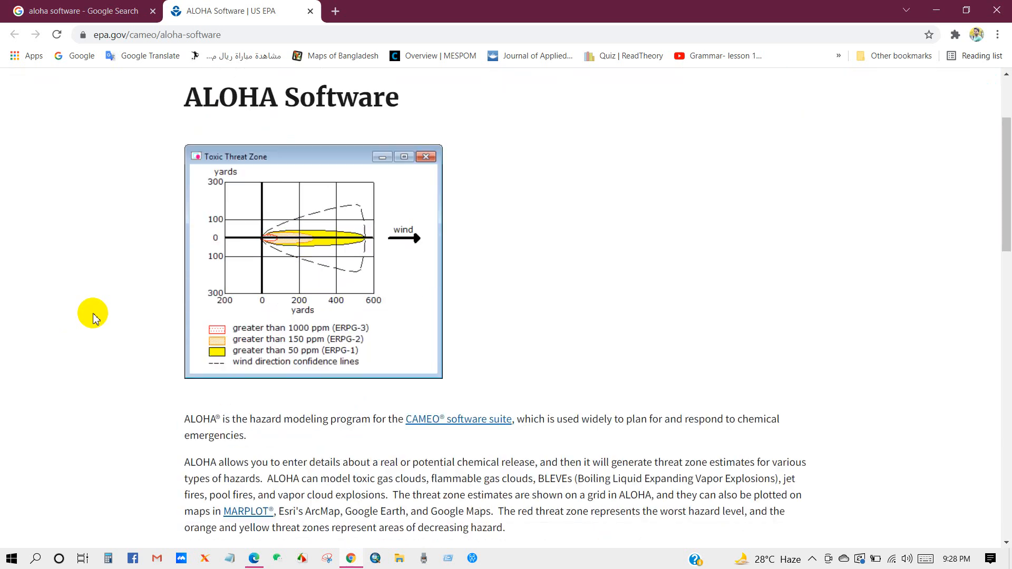
scroll(93, 316, "down", 5)
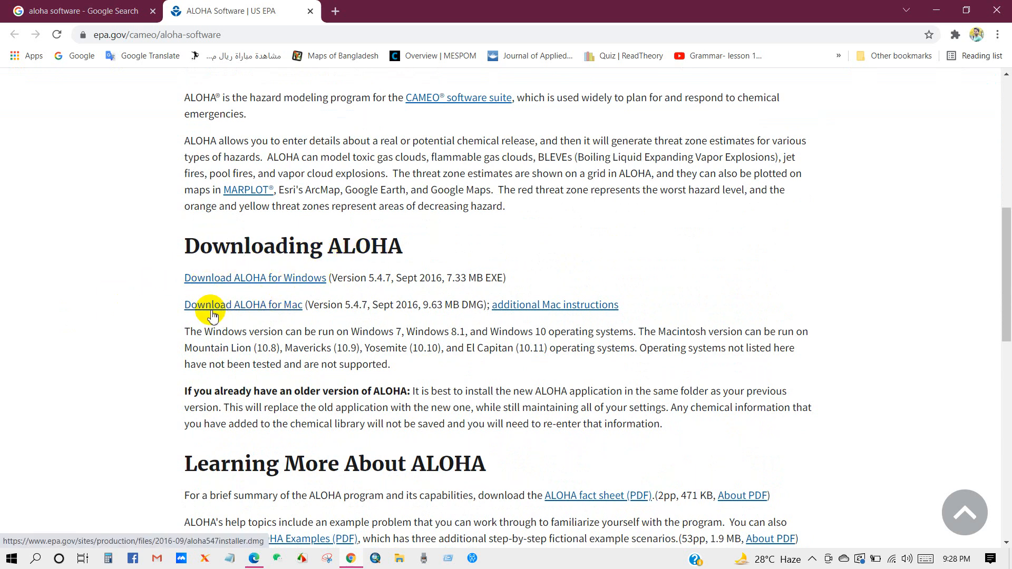
right_click(242, 279)
left_click(269, 287)
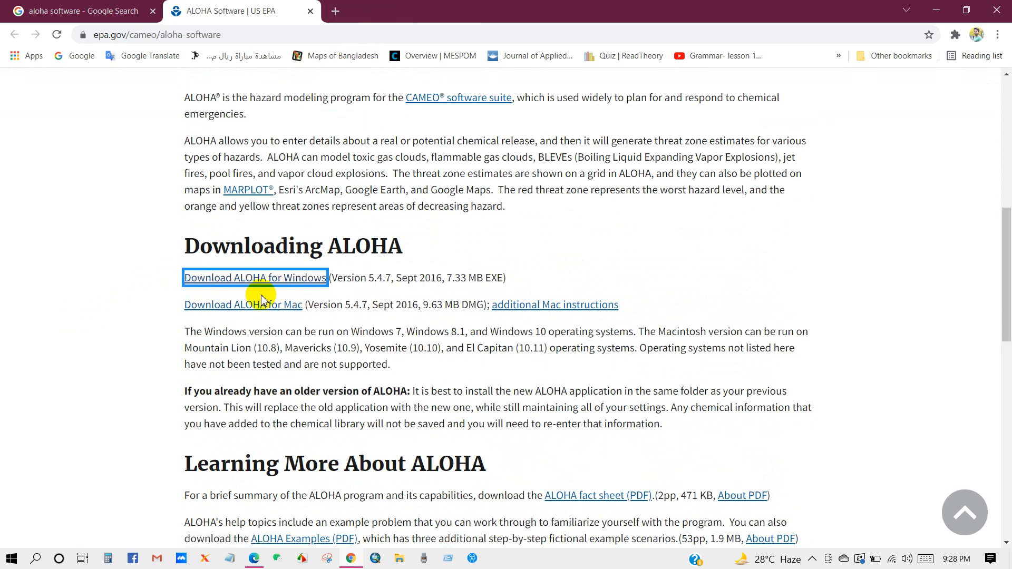
scroll(214, 332, "down", 1)
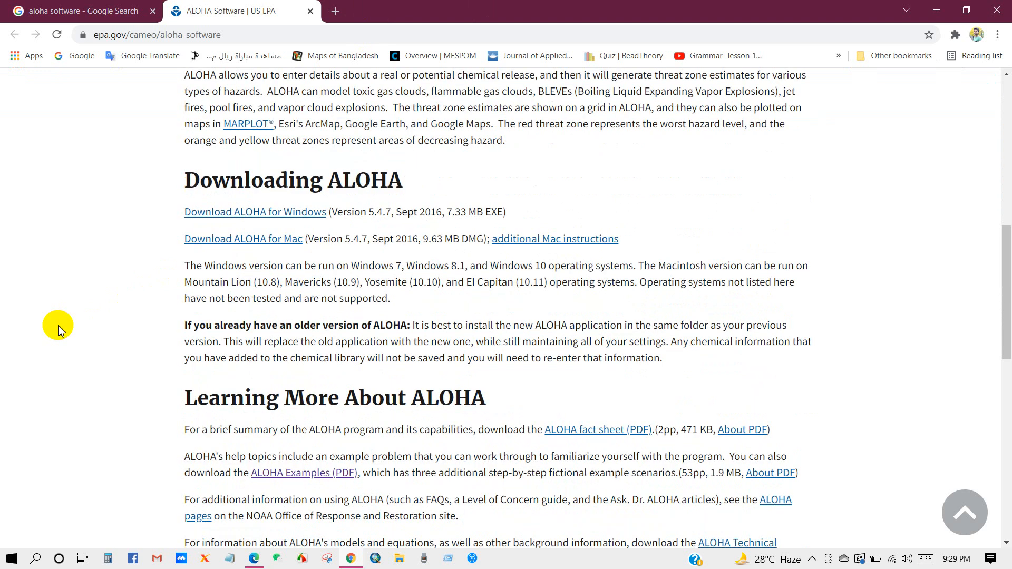
Step: Switch to File Explorer, open the Downloads folder and run aloha547installer as administrator
left_click(399, 558)
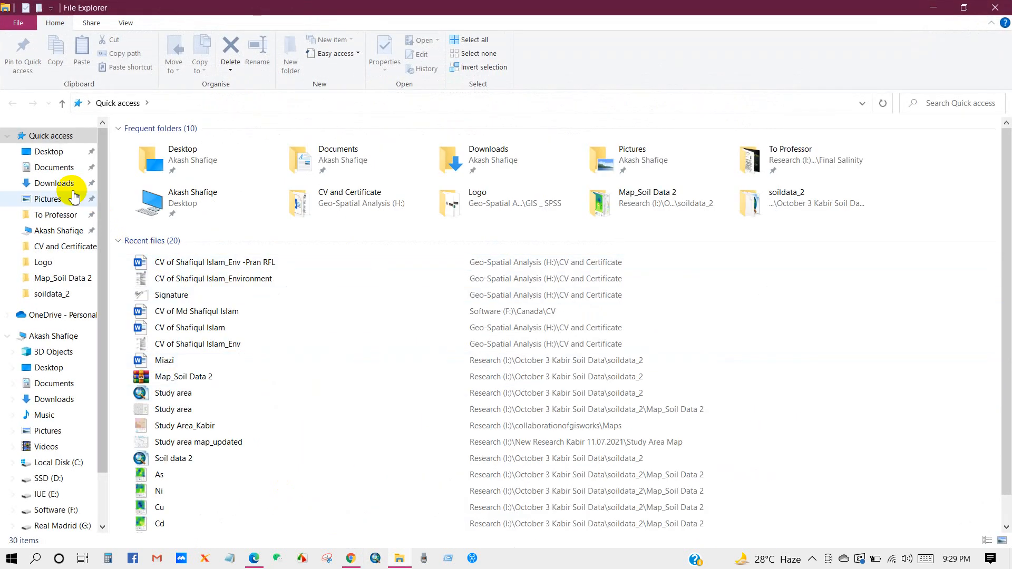
left_click(53, 183)
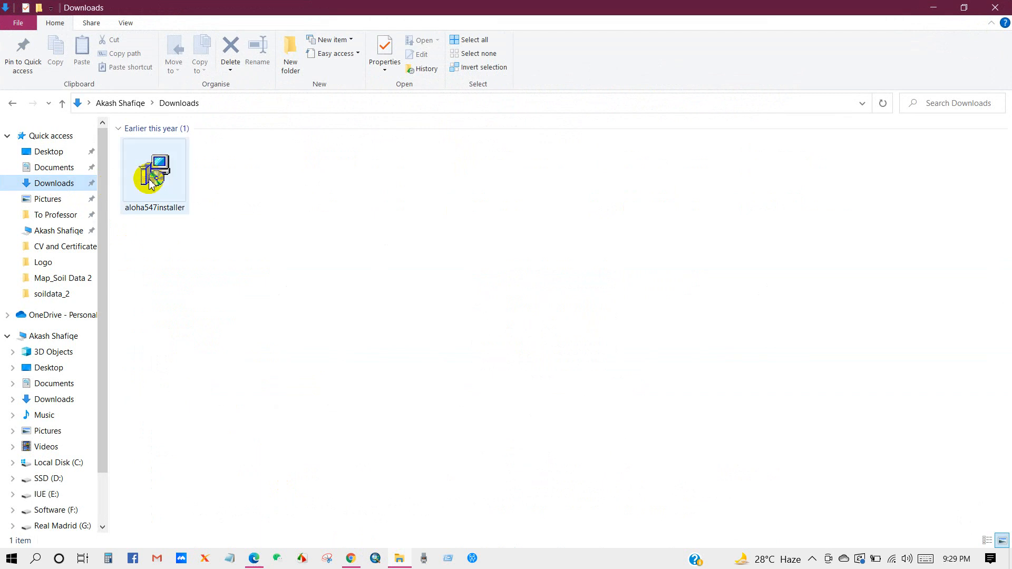
right_click(149, 178)
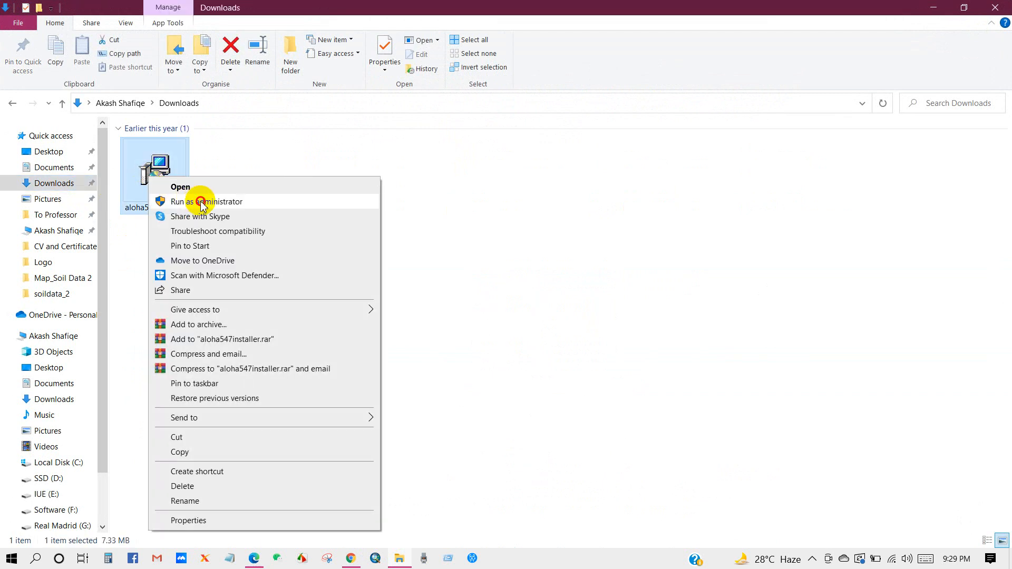
left_click(195, 202)
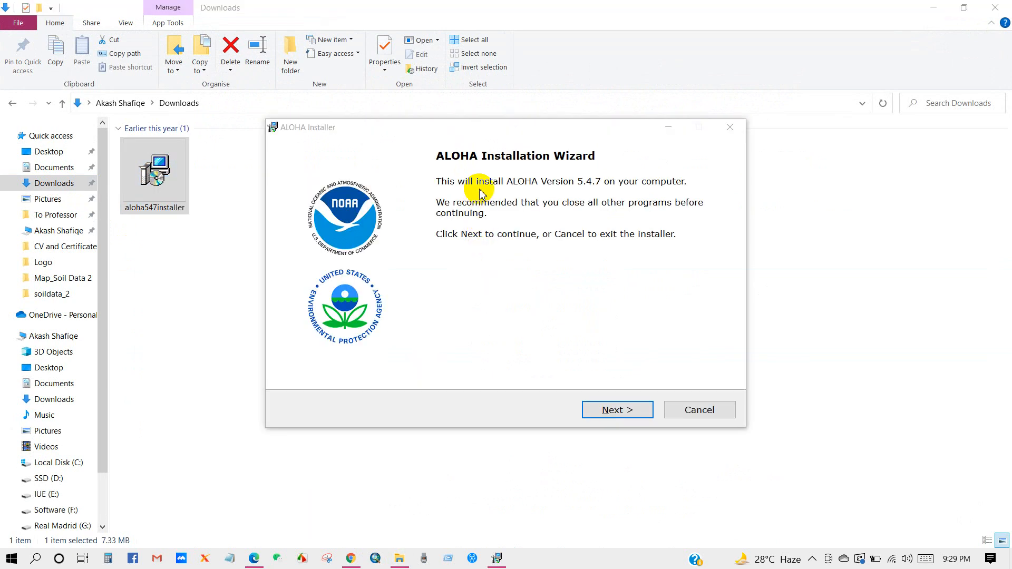
Step: Accept the license agreement and install ALOHA in C:\Program Files (x86)\ALOHA with a desktop shortcut
left_click(611, 409)
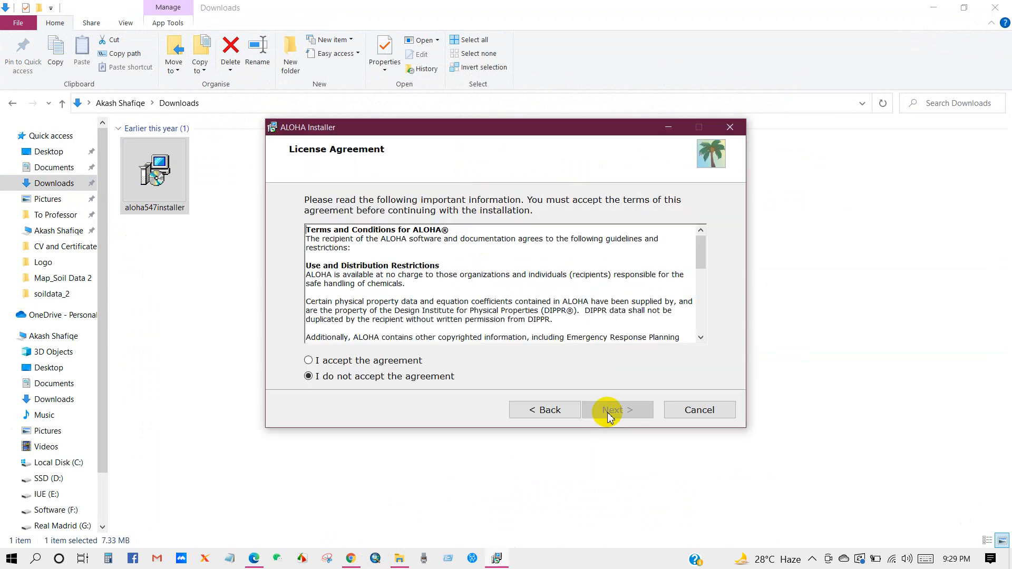
left_click(304, 363)
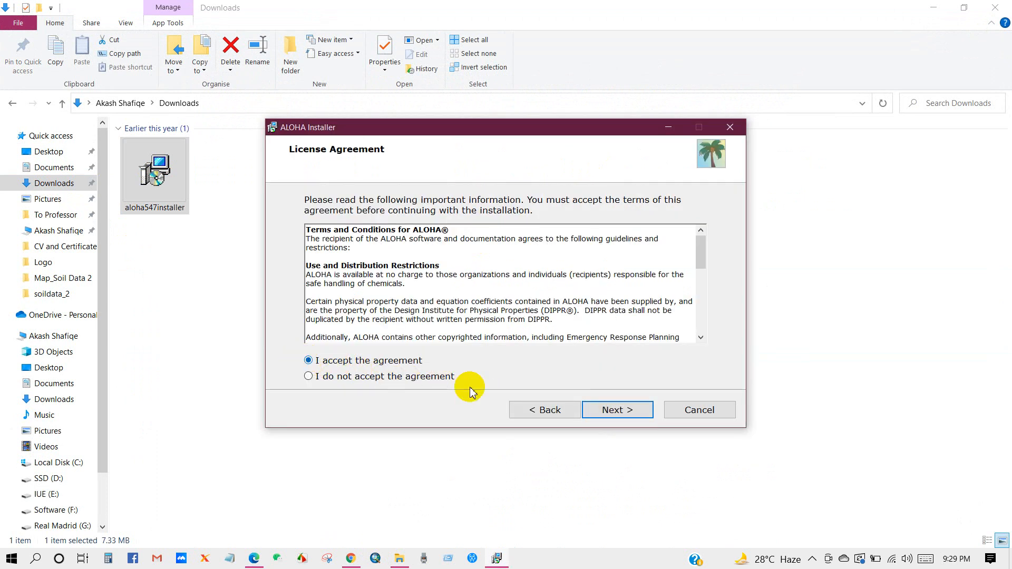
left_click(612, 411)
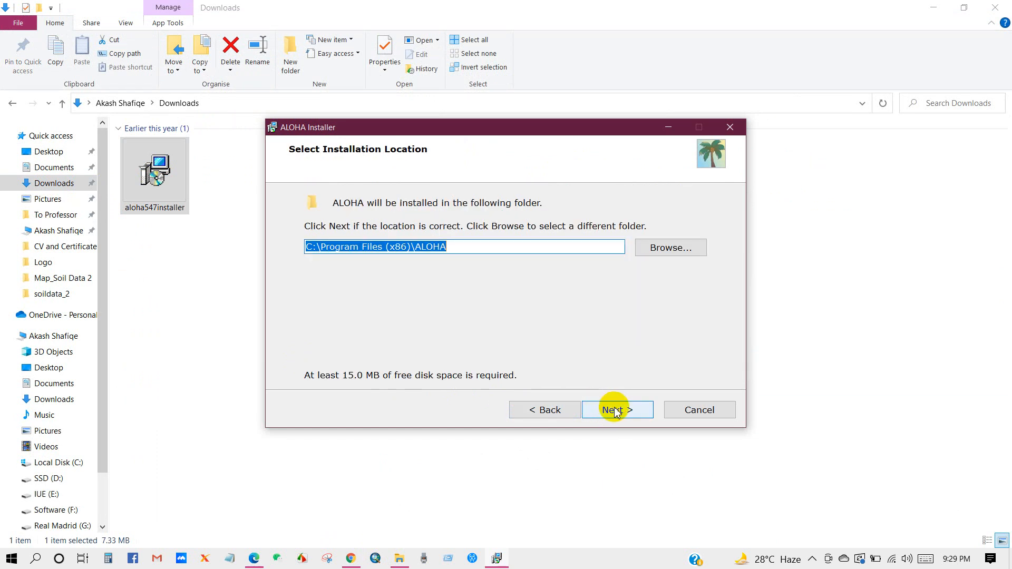
left_click(615, 411)
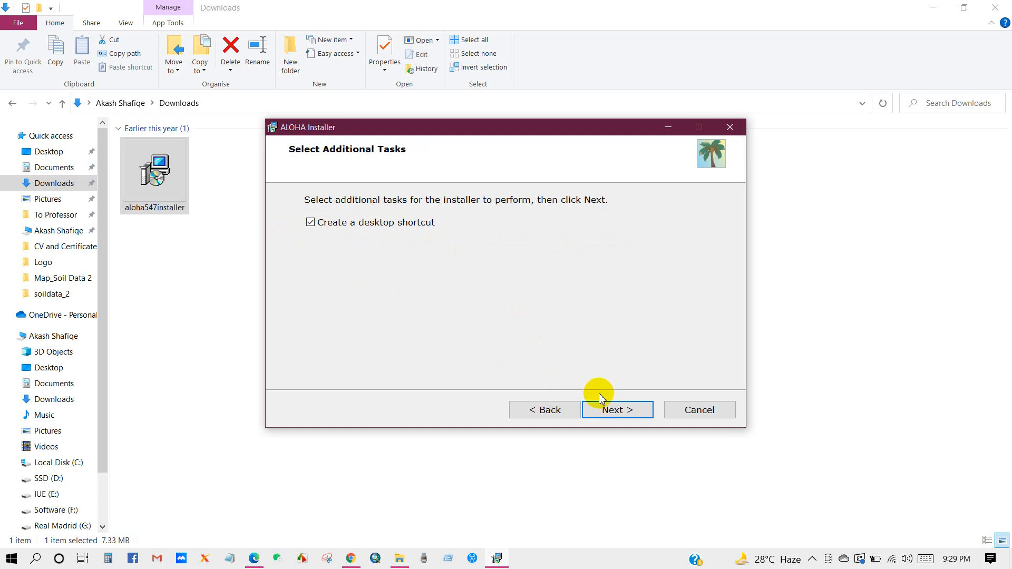
left_click(612, 410)
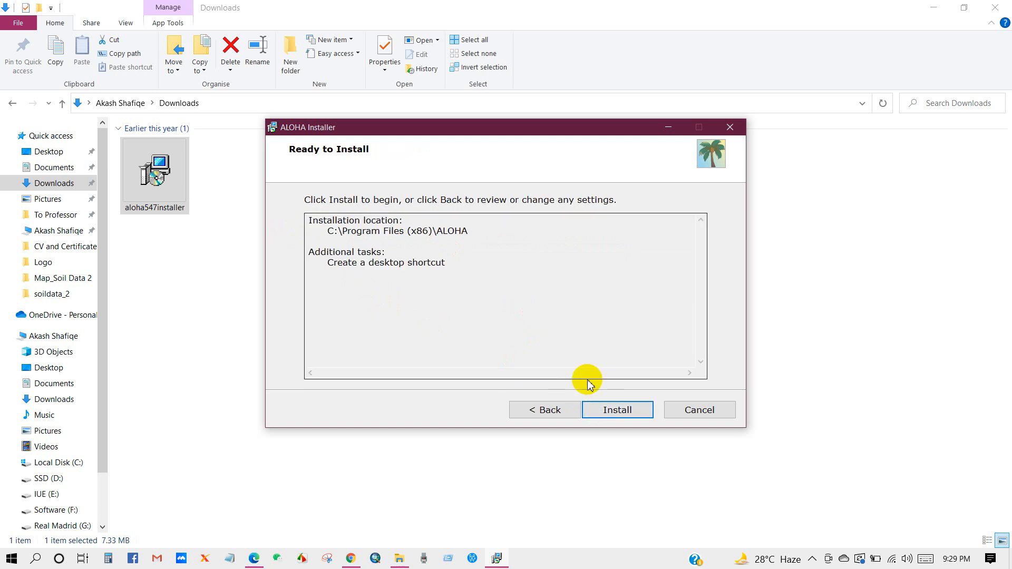
left_click(610, 409)
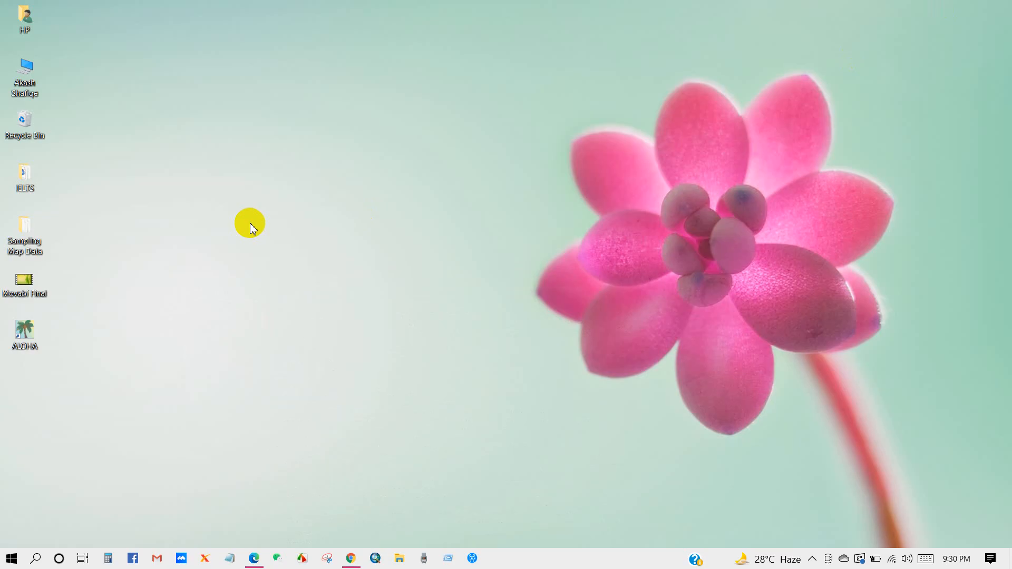
Step: Refresh the desktop, launch ALOHA from its desktop shortcut and dismiss the splash screen
right_click(214, 198)
left_click(247, 238)
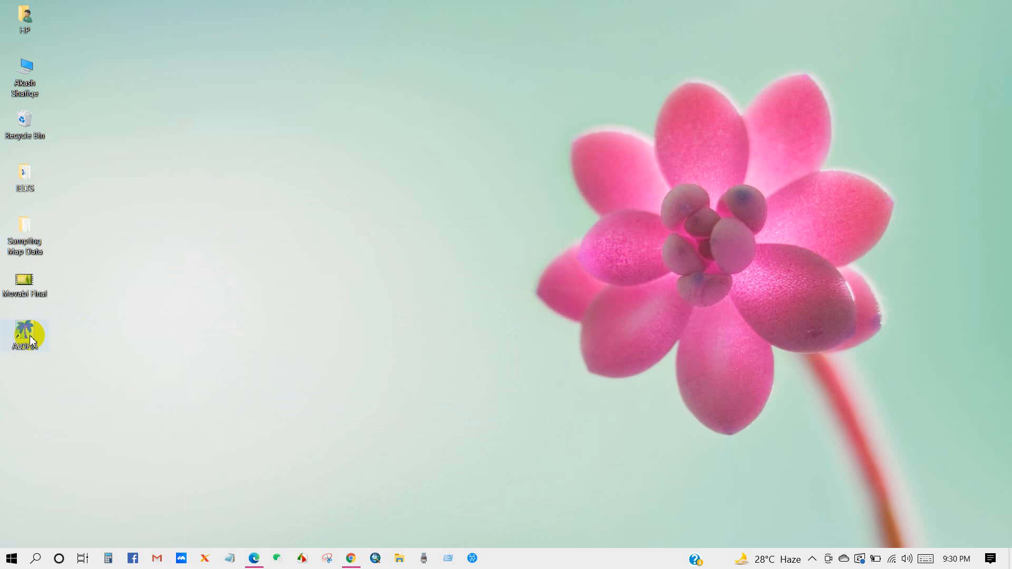
left_click(25, 338)
double_click(25, 340)
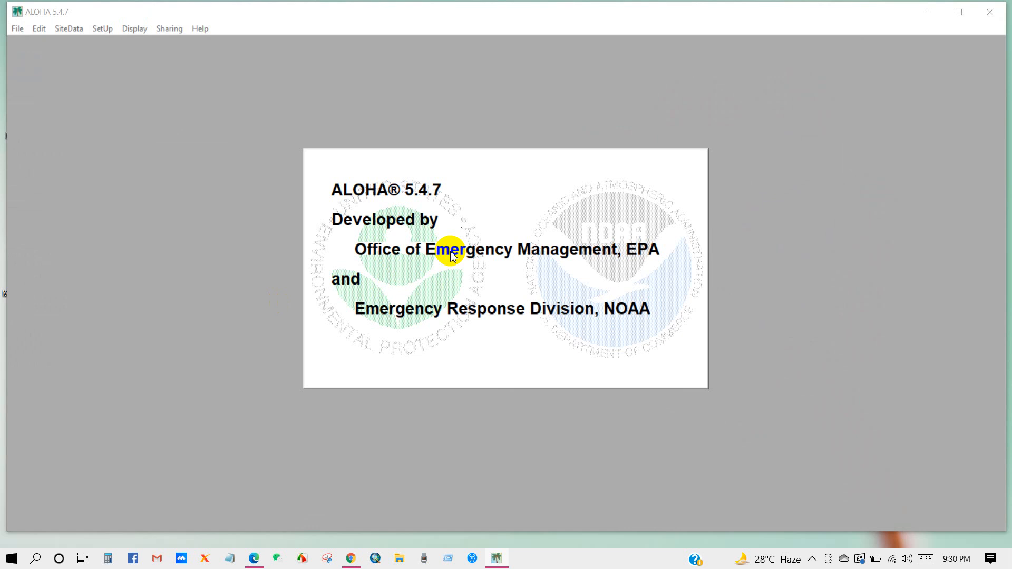
left_click(597, 363)
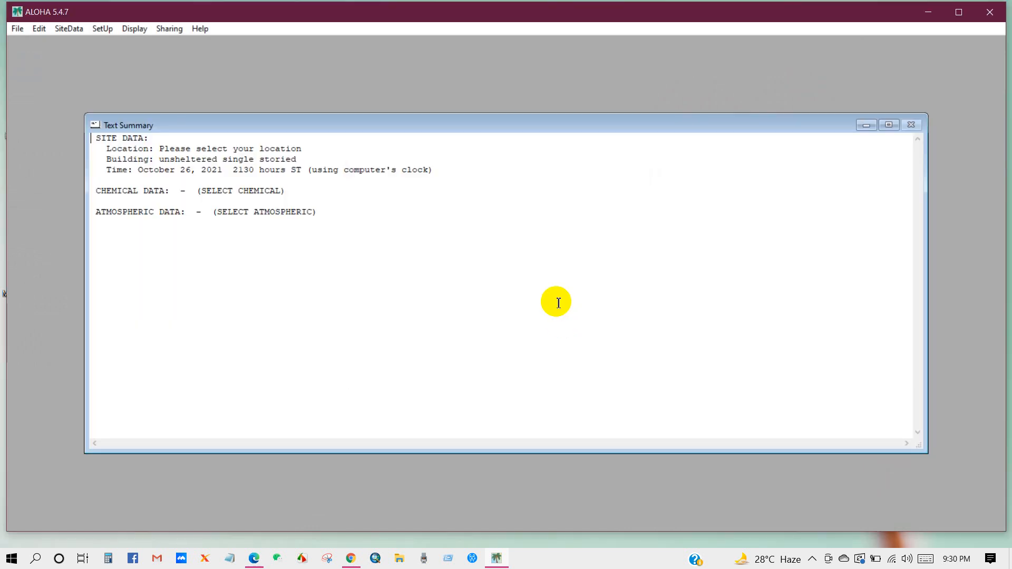
Step: Switch to Chrome, open the ALOHA Examples PDF from the EPA page in a new tab and look over its contents list
left_click(350, 557)
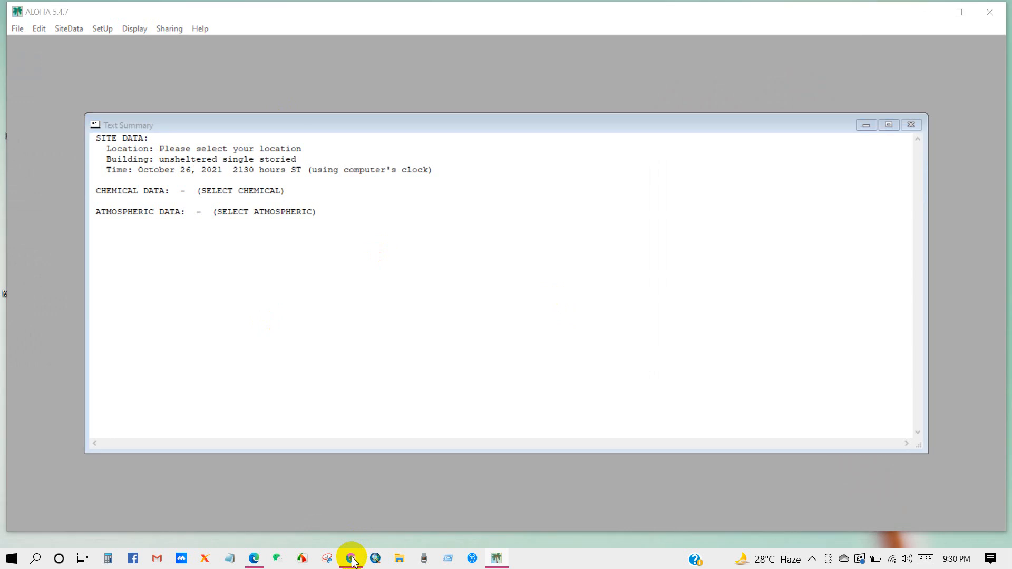
scroll(314, 405, "down", 1)
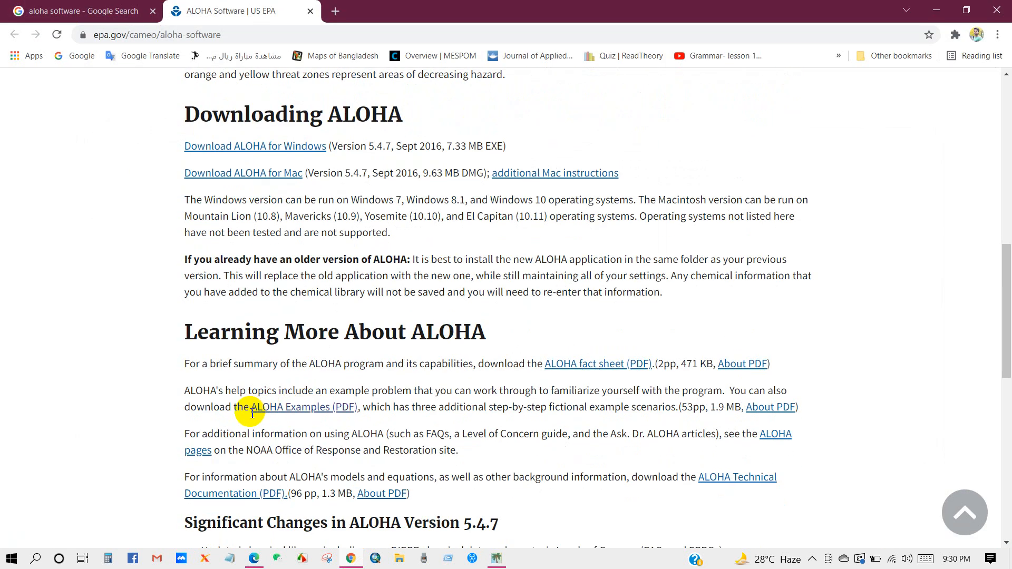
right_click(293, 411)
left_click(322, 414)
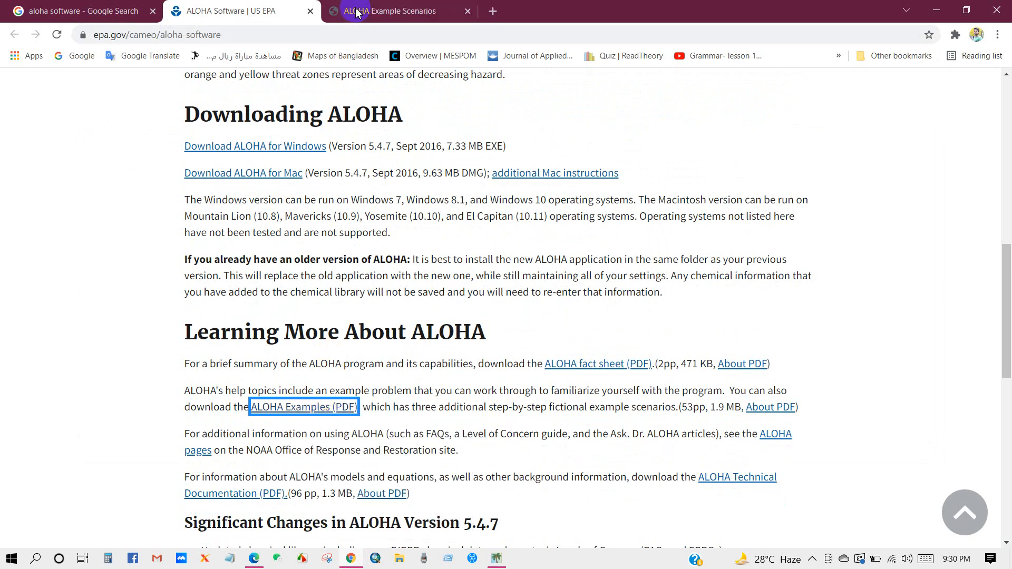
left_click(353, 12)
scroll(580, 339, "down", 5)
scroll(579, 338, "down", 5)
scroll(579, 339, "down", 8)
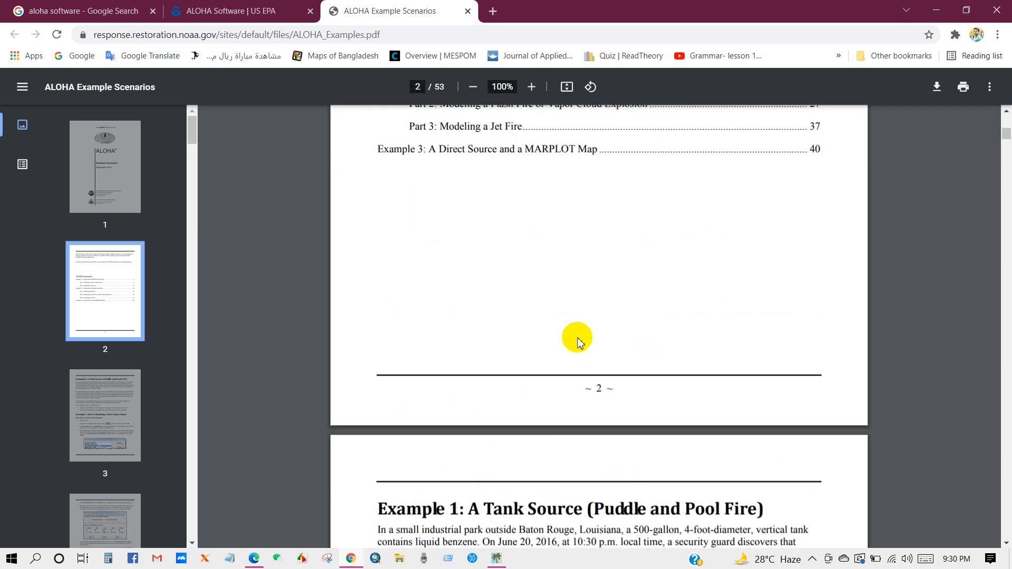
scroll(579, 340, "up", 4)
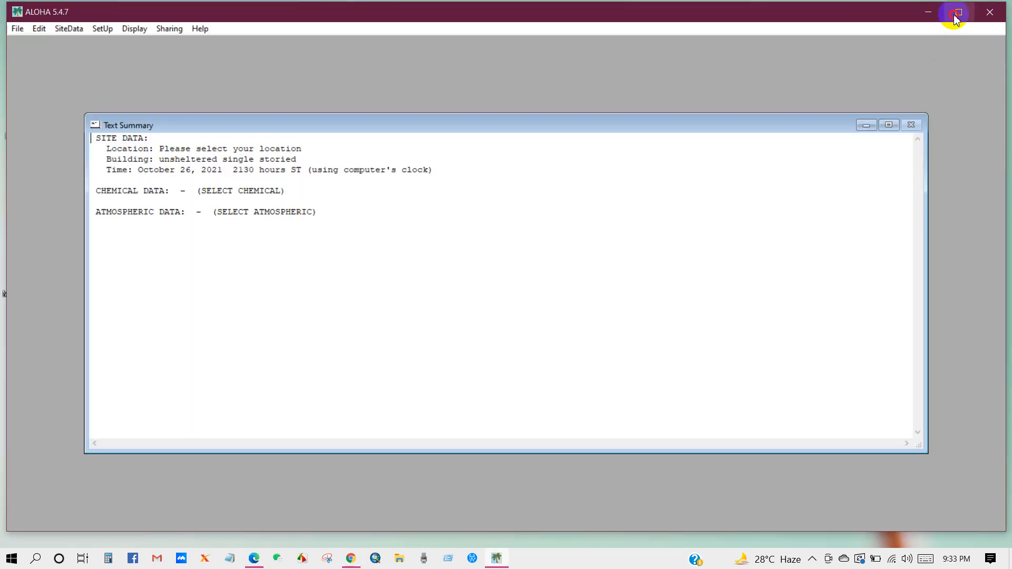
Step: Switch to ALOHA, maximize its window and examine the site, chemical and atmospheric data entries in the Text Summary
left_click(957, 12)
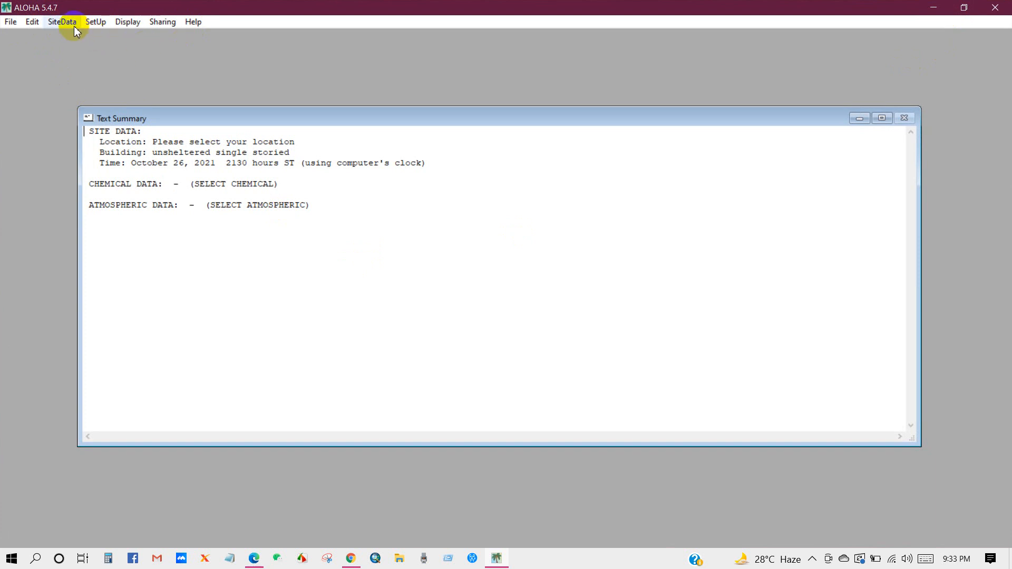
left_click_drag(89, 131, 149, 131)
left_click(150, 130)
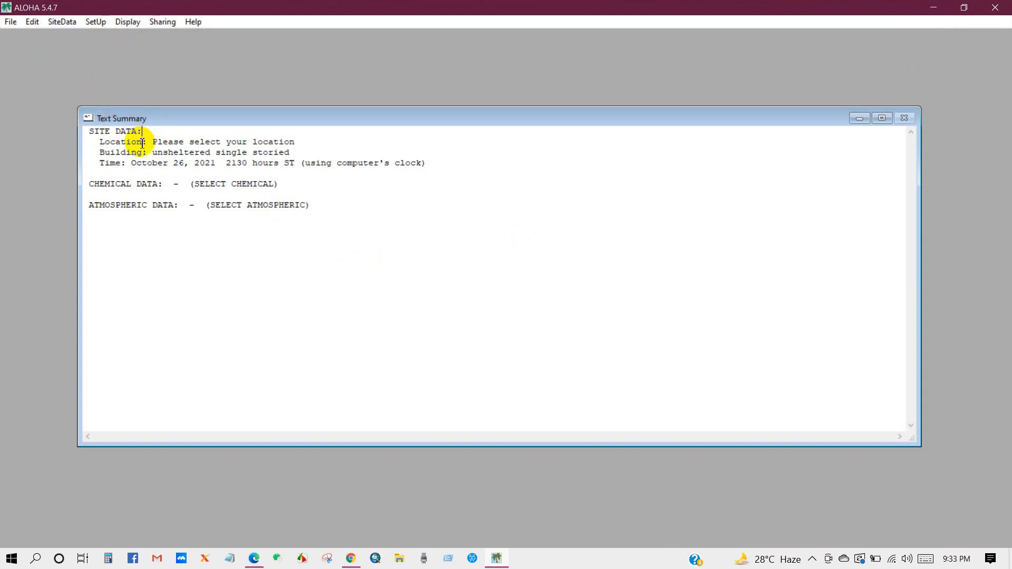
left_click_drag(100, 141, 149, 152)
left_click(150, 141)
left_click(149, 152)
left_click_drag(89, 163, 168, 186)
left_click(168, 183)
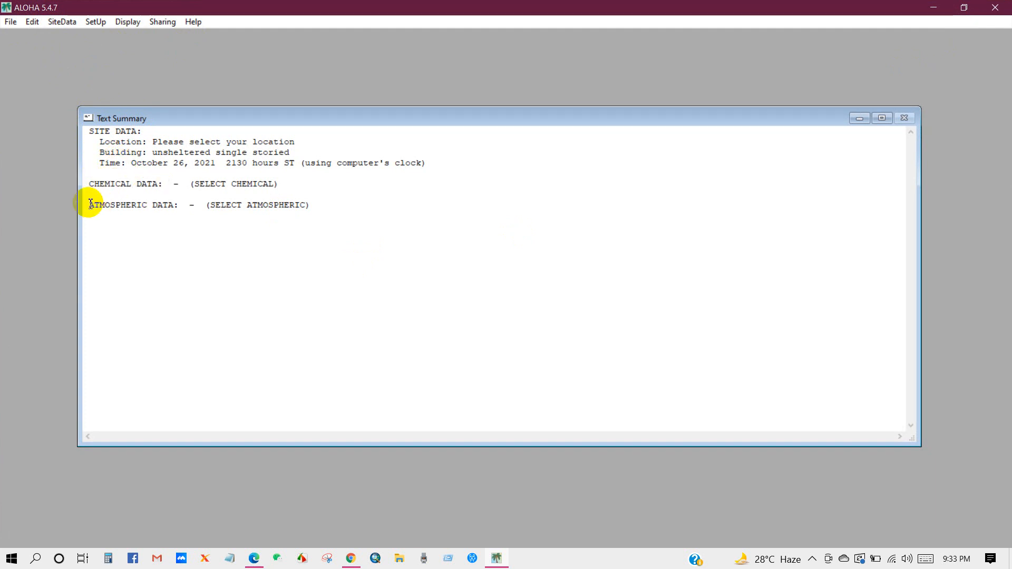
left_click_drag(89, 204, 180, 206)
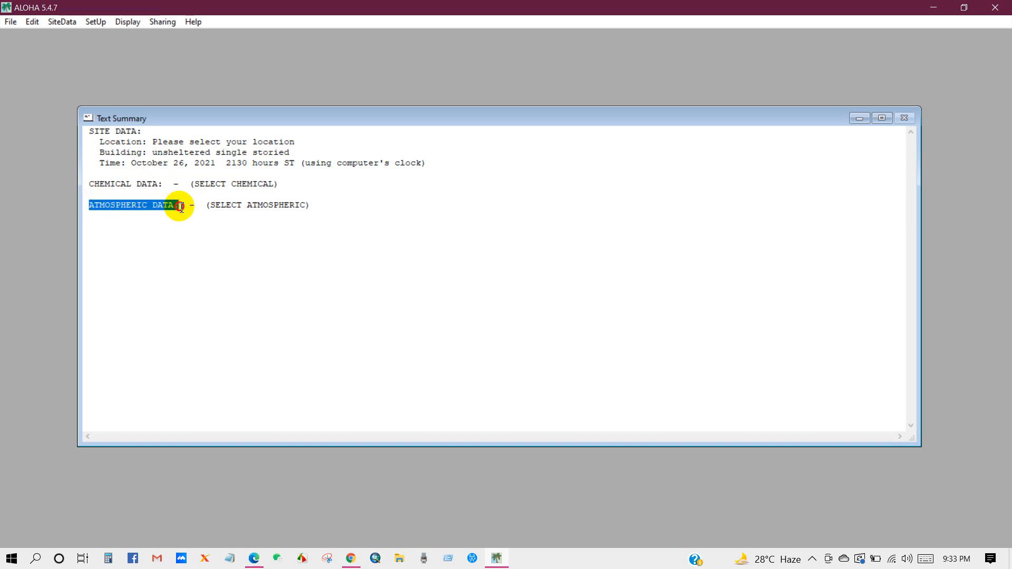
left_click(181, 207)
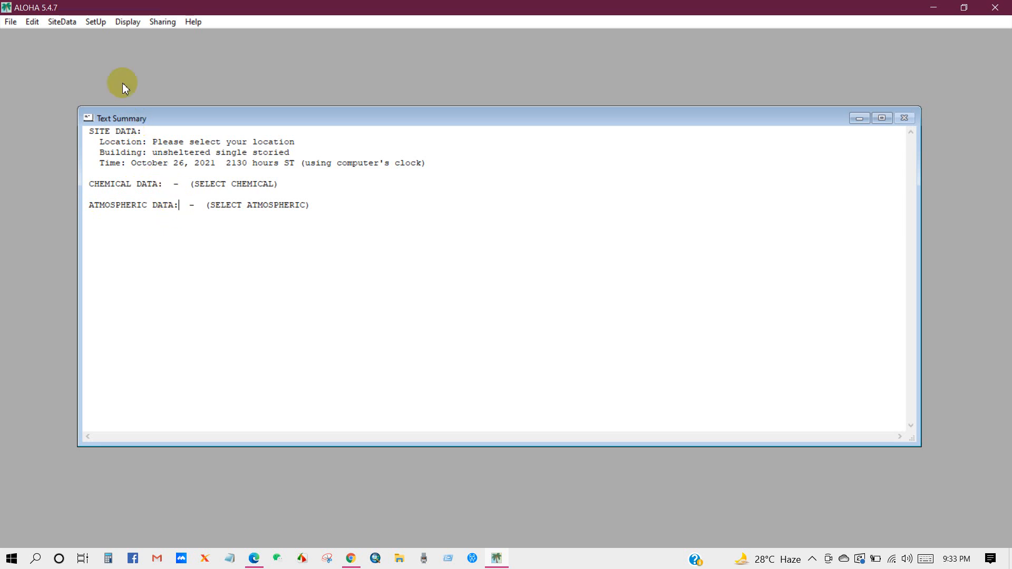
Step: Open the site location list, modify the Aberdeen, Maryland entry and change its location name to Mongla
left_click(62, 22)
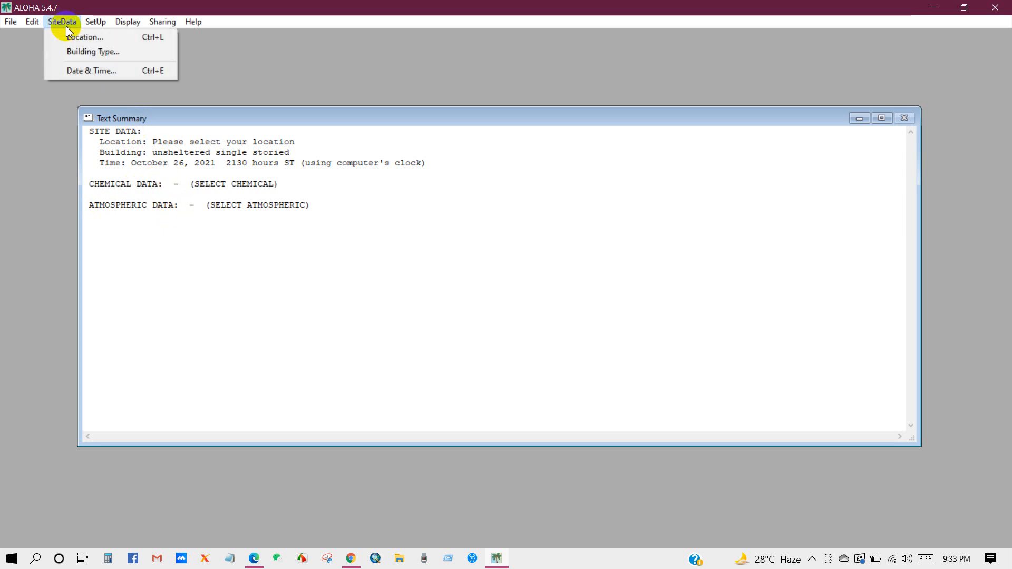
left_click(86, 38)
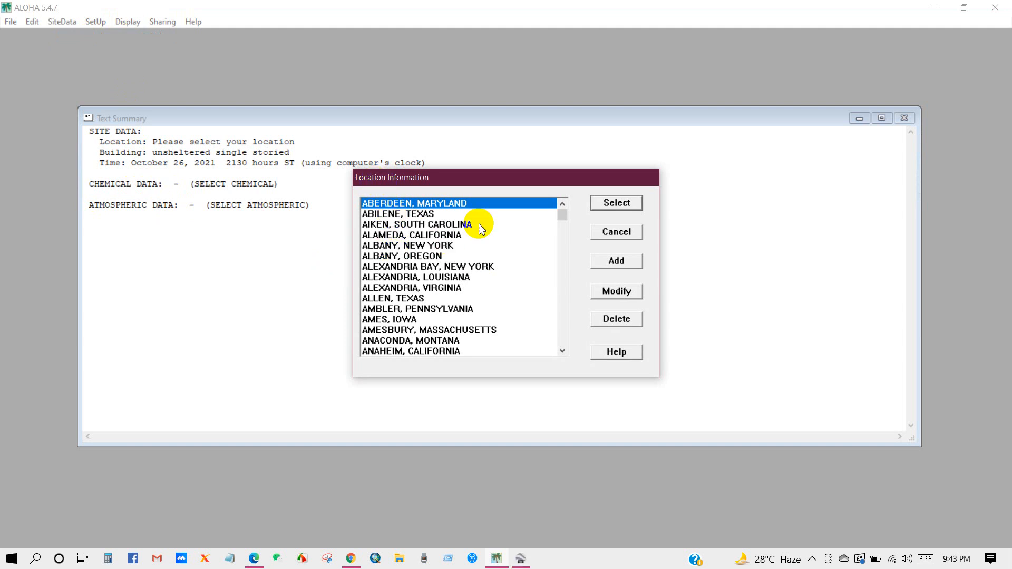
mouse_move(564, 217)
left_mouse_down()
mouse_move(553, 262)
mouse_move(559, 340)
mouse_move(576, 214)
mouse_move(567, 212)
left_mouse_up()
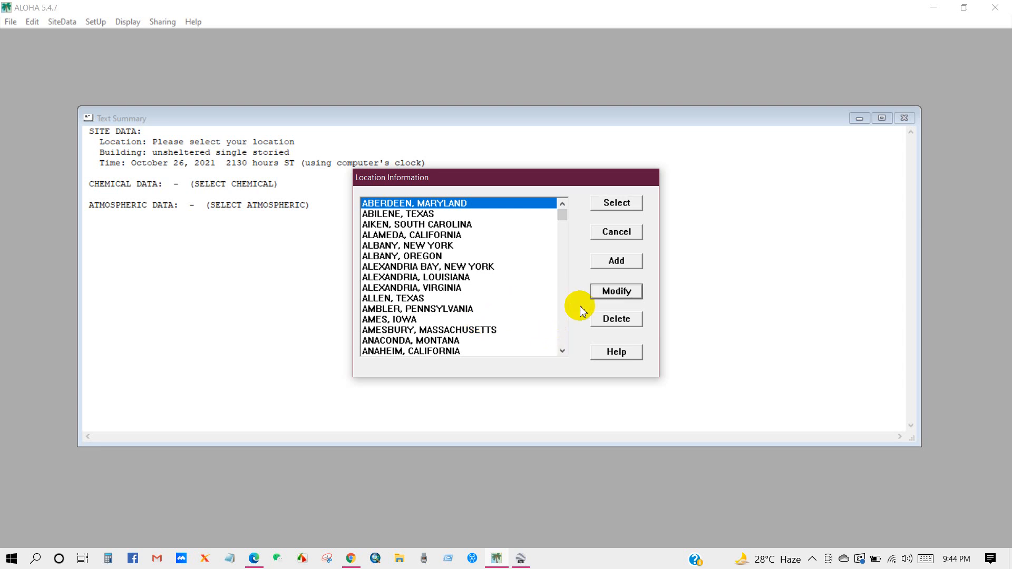
left_click(614, 293)
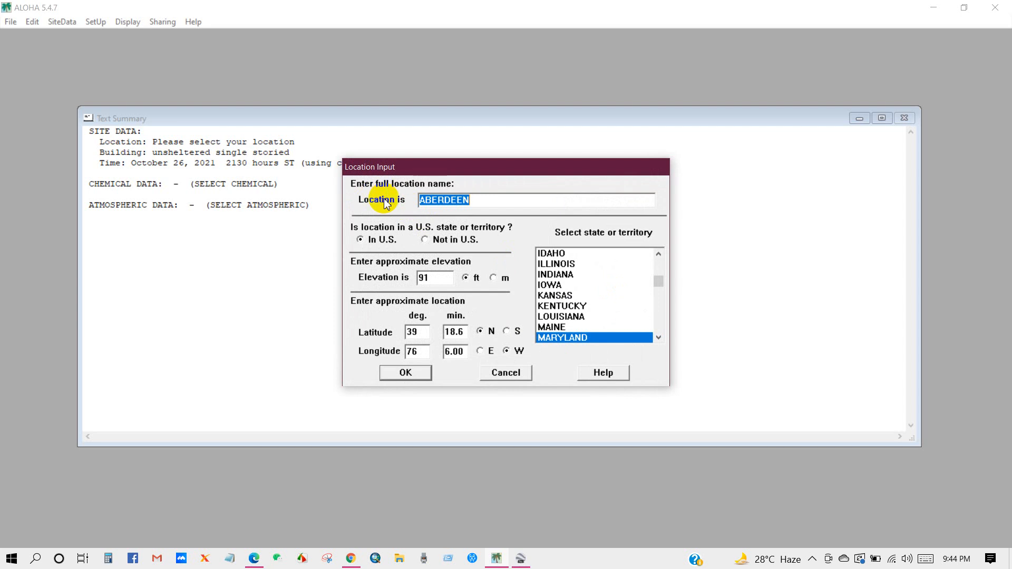
left_click_drag(497, 200, 415, 200)
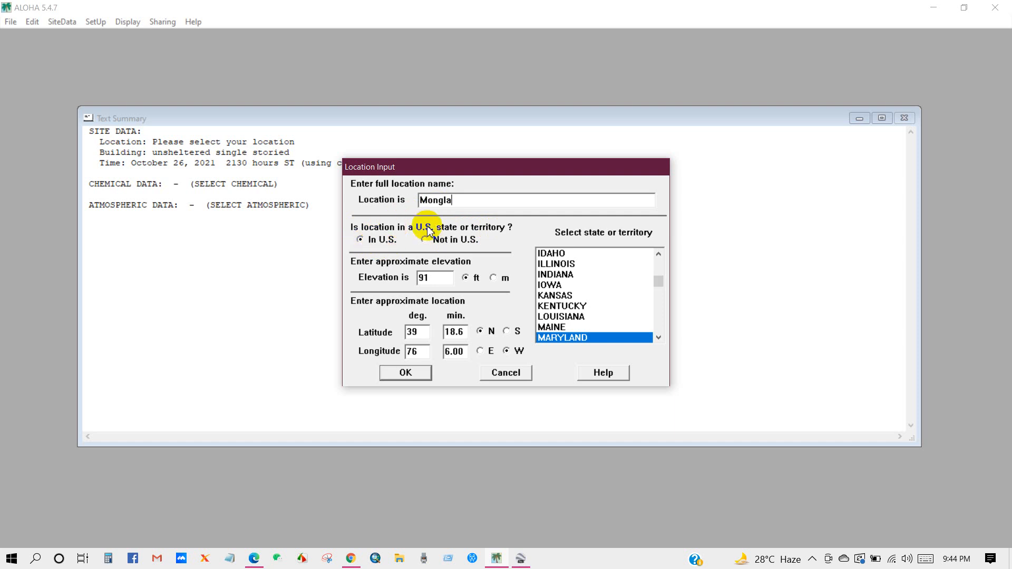
Step: Mark the Mongla location as not in the U.S. and set its elevation to 19 m
mouse_move(658, 281)
left_mouse_down()
mouse_move(660, 267)
mouse_move(662, 332)
mouse_move(664, 262)
left_mouse_up()
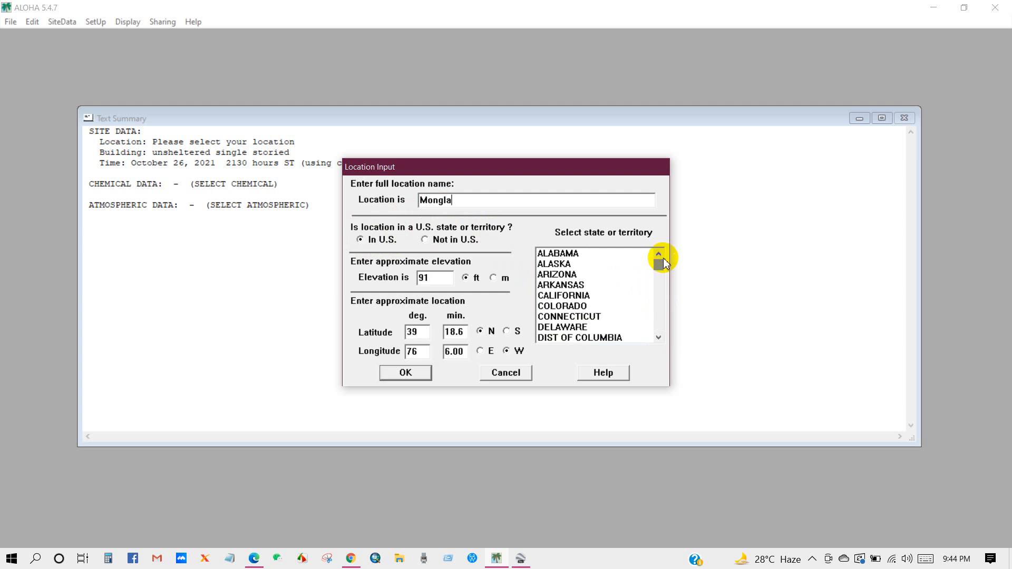
left_click(427, 241)
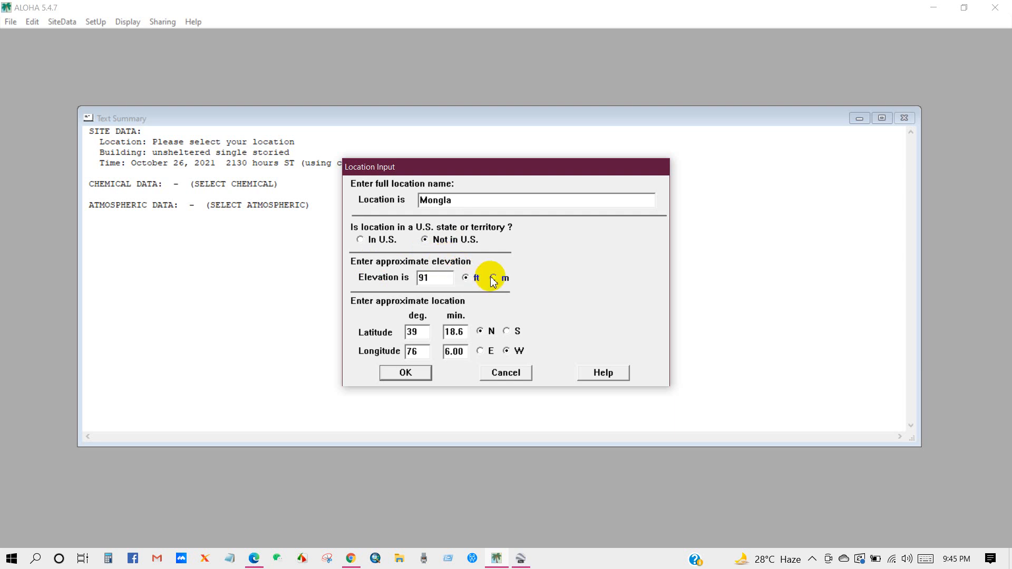
double_click(410, 277)
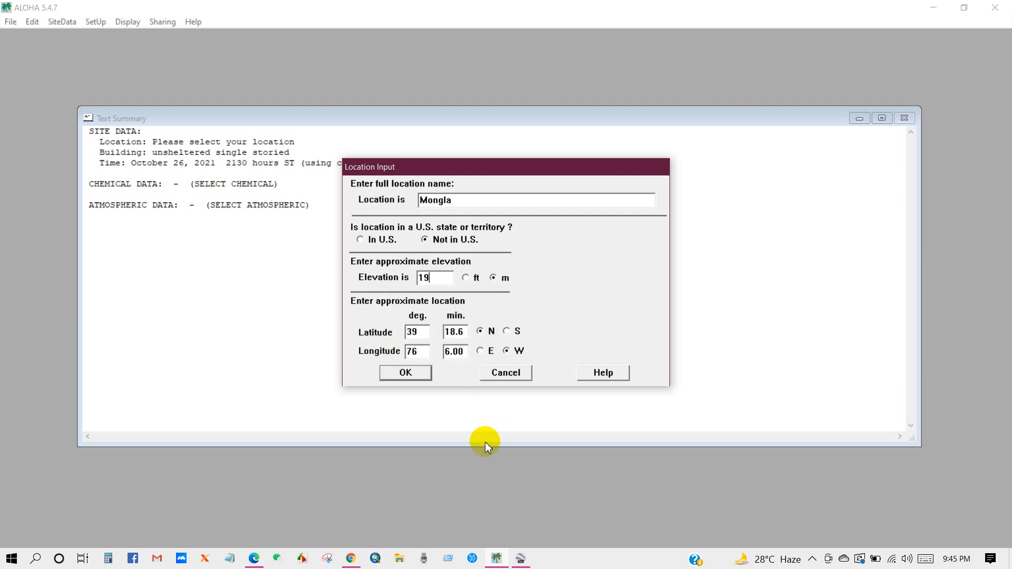
Step: Switch to Google Earth Pro and locate the storage tanks in the riverside industrial area
left_click(520, 560)
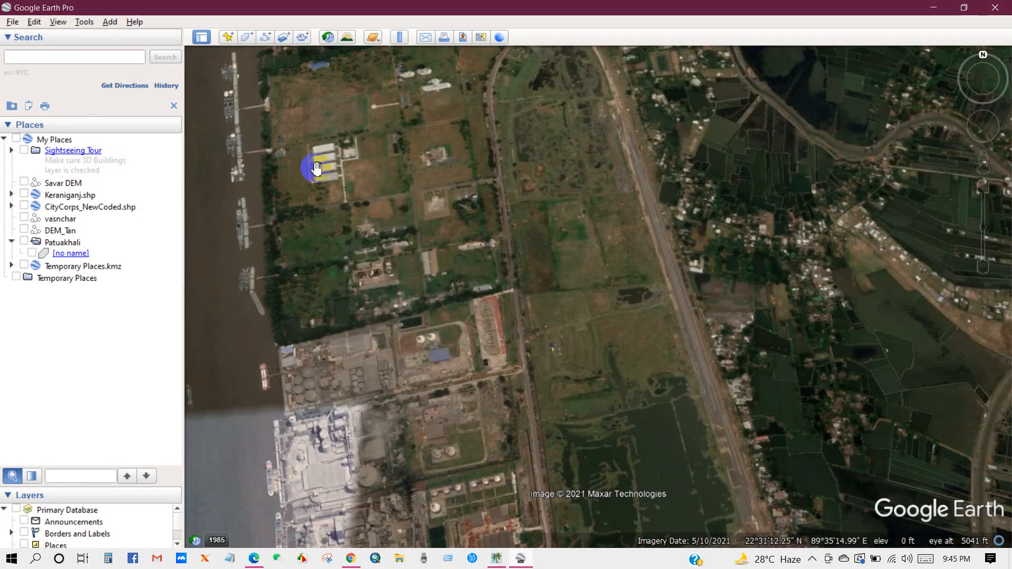
scroll(406, 353, "down", 2)
scroll(414, 358, "down", 2)
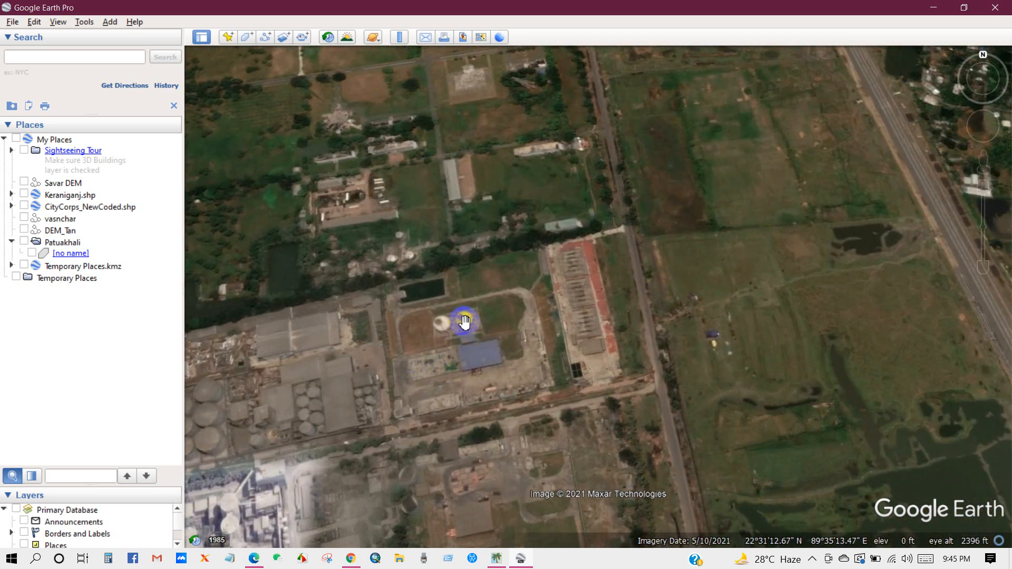
scroll(464, 323, "up", 3)
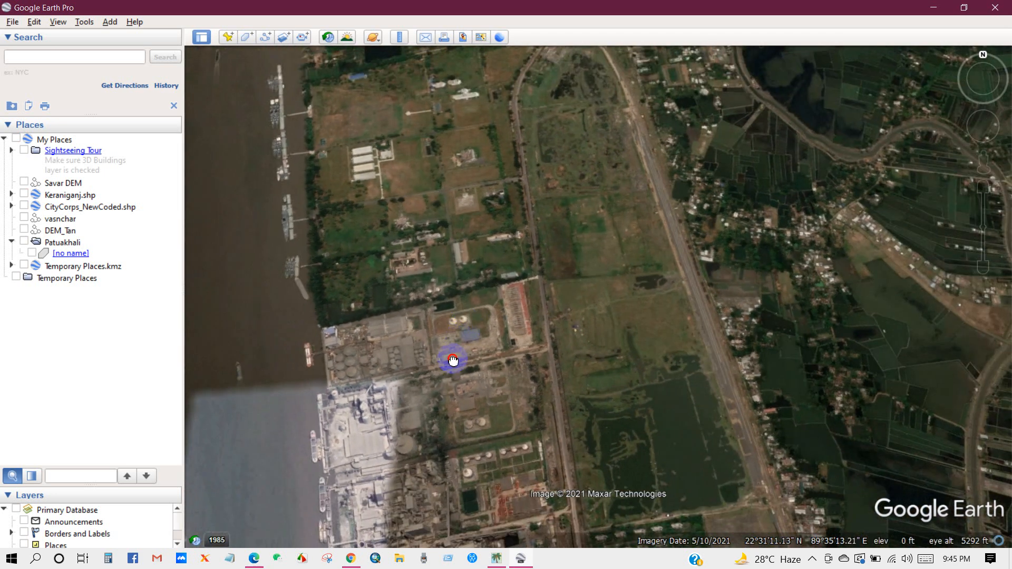
left_click_drag(452, 360, 450, 373)
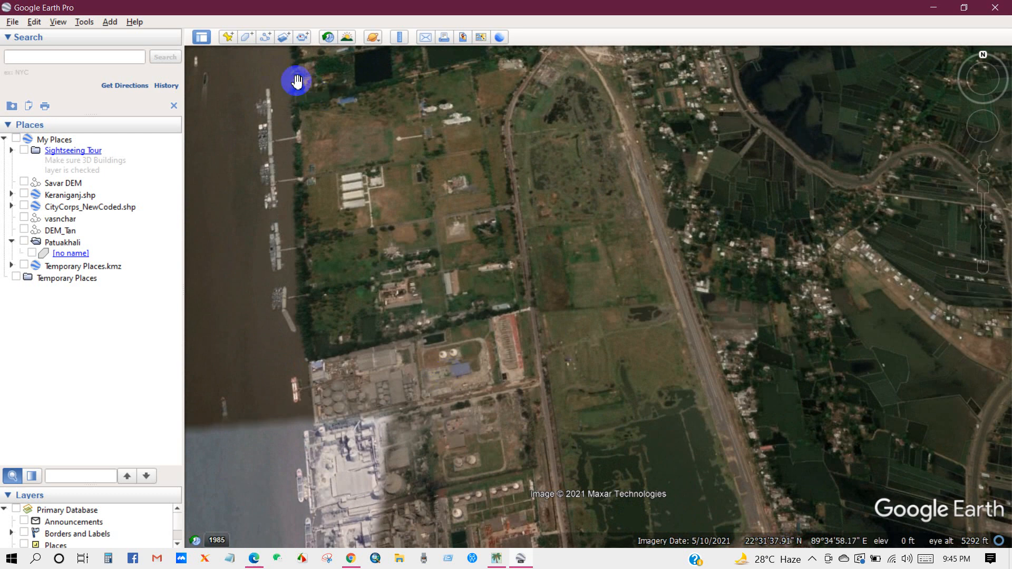
Step: Try placing a new placemark on the storage tanks and examine its latitude and longitude
left_click(229, 37)
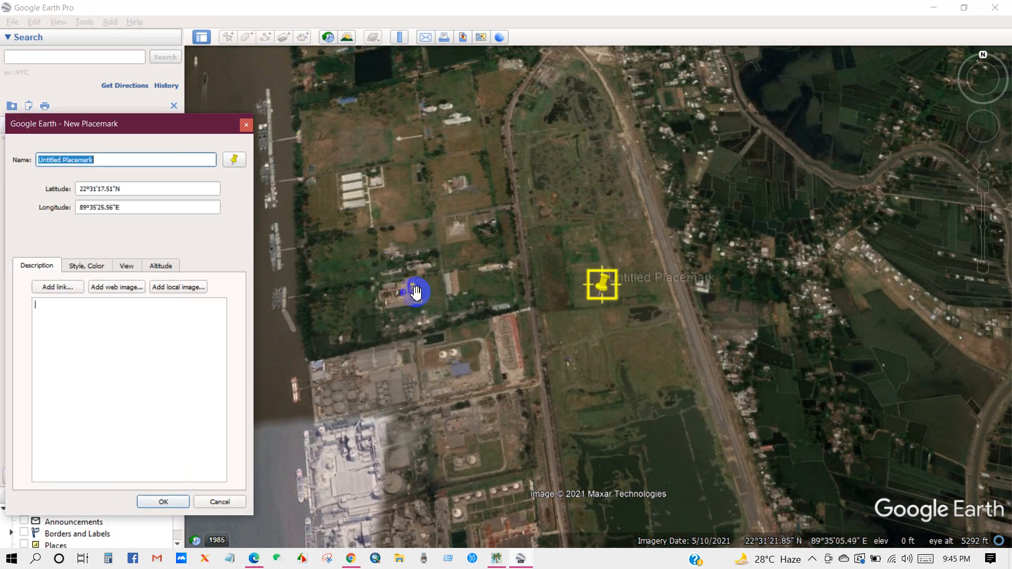
left_click_drag(602, 291, 456, 358)
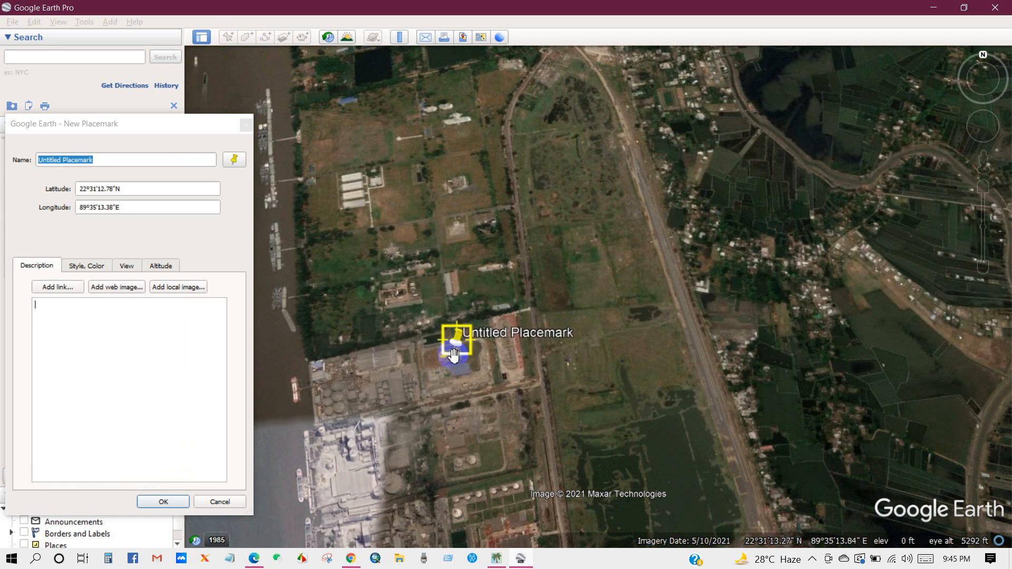
left_click(111, 129)
left_click_drag(139, 138, 199, 134)
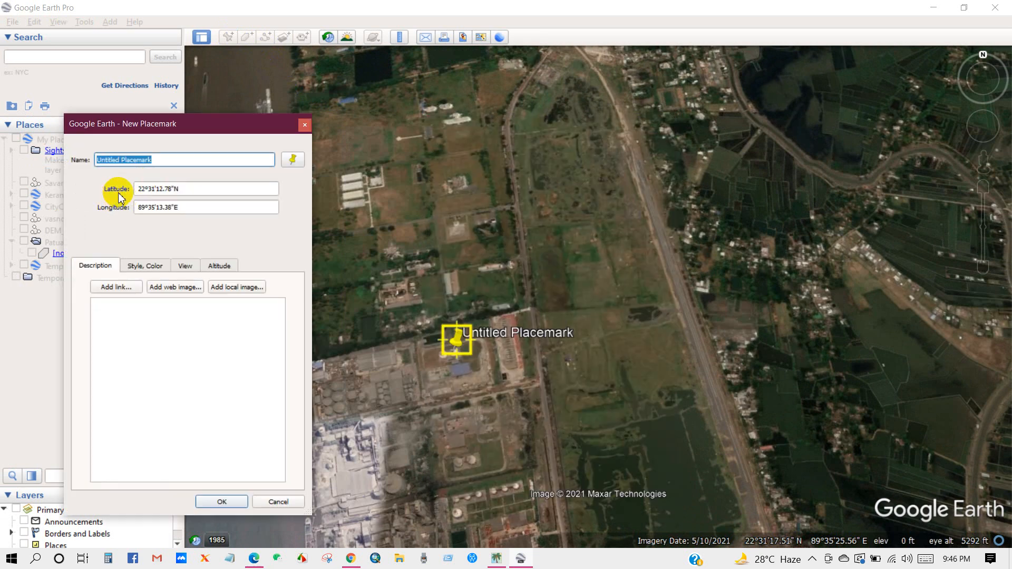
left_click_drag(200, 187, 125, 190)
left_click_drag(199, 206, 129, 207)
left_click(196, 212)
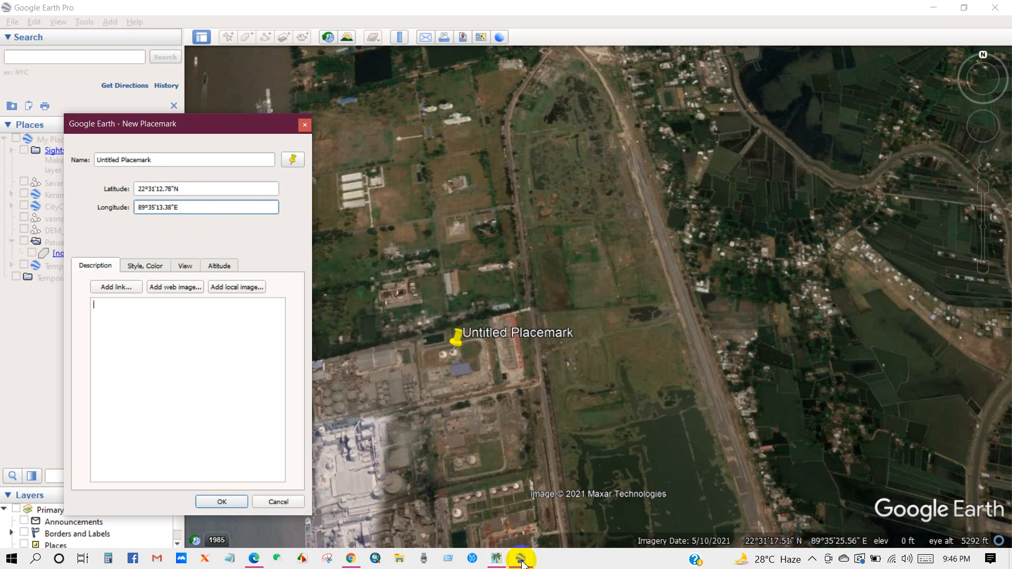
Step: Switch to ALOHA to check the latitude minutes entry, return to Google Earth Pro and cancel the new placemark
left_click(496, 558)
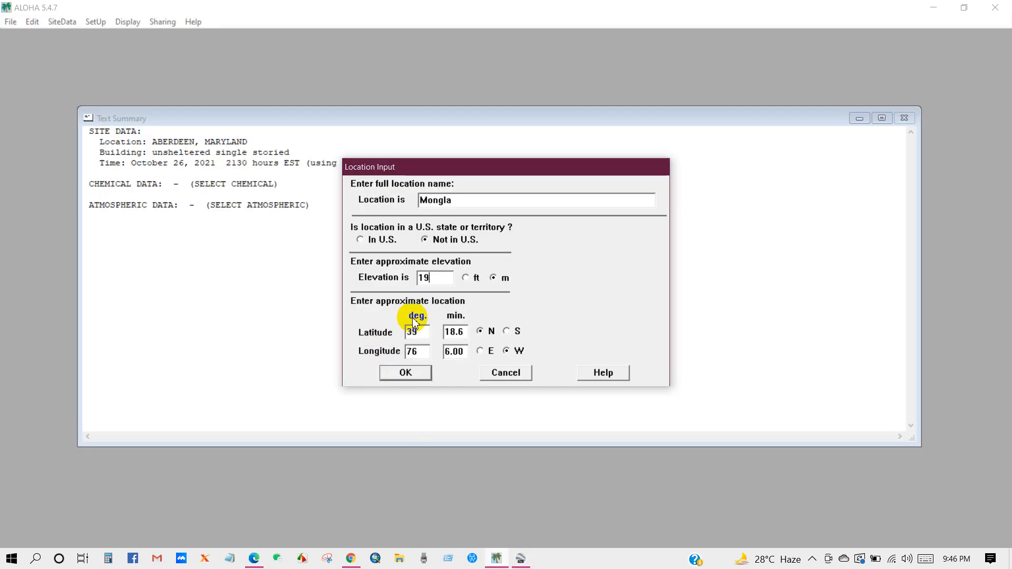
double_click(454, 334)
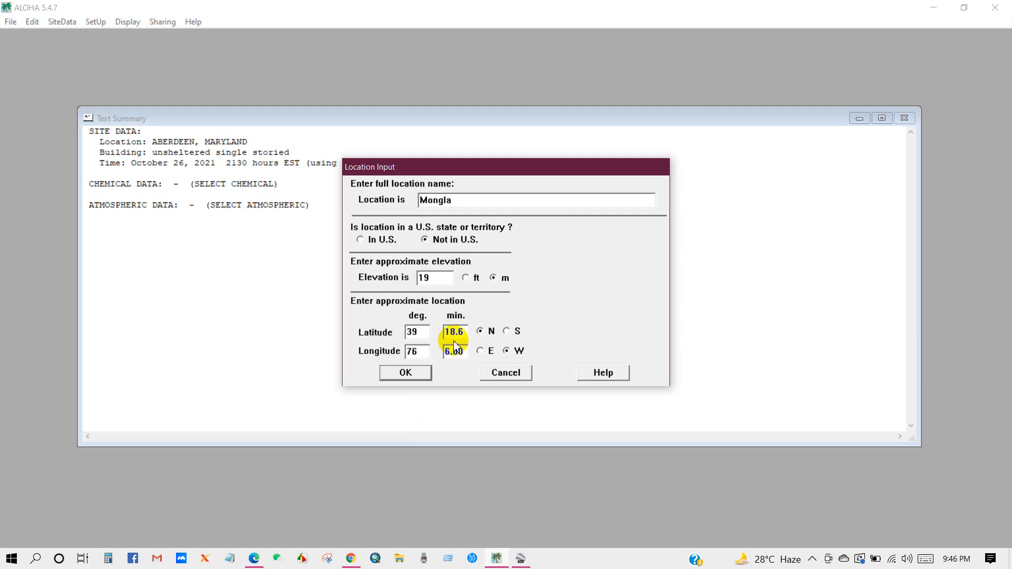
left_click(522, 558)
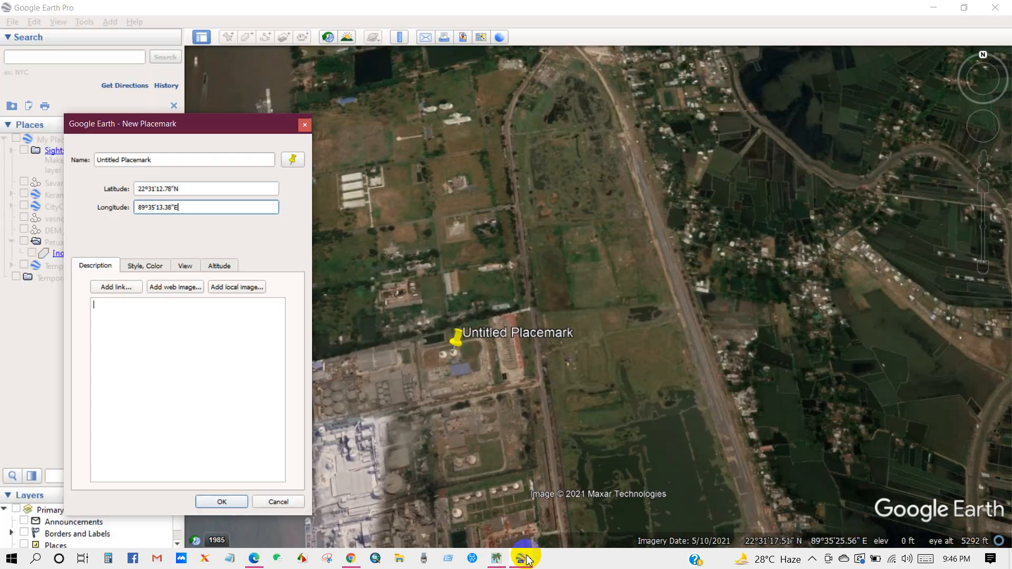
left_click(284, 501)
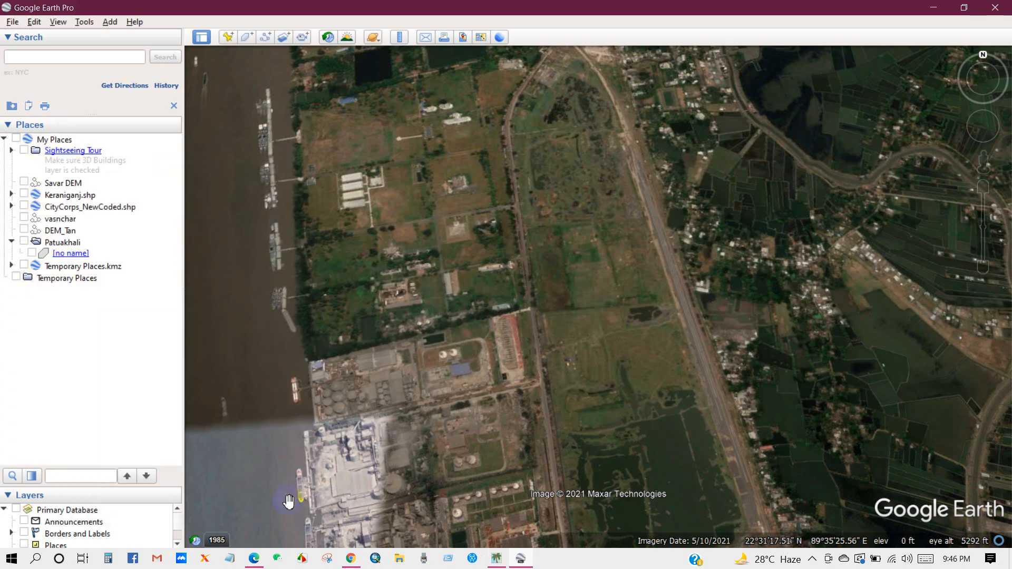
Step: Set the latitude and longitude display to Degrees, Decimal Minutes and position a new placemark by the storage tanks
left_click(81, 22)
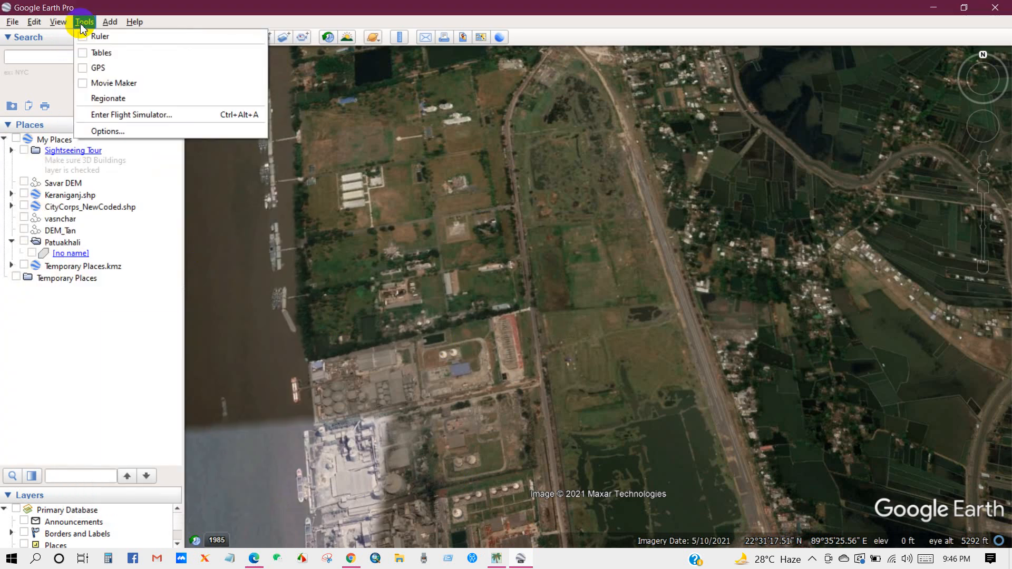
left_click(97, 131)
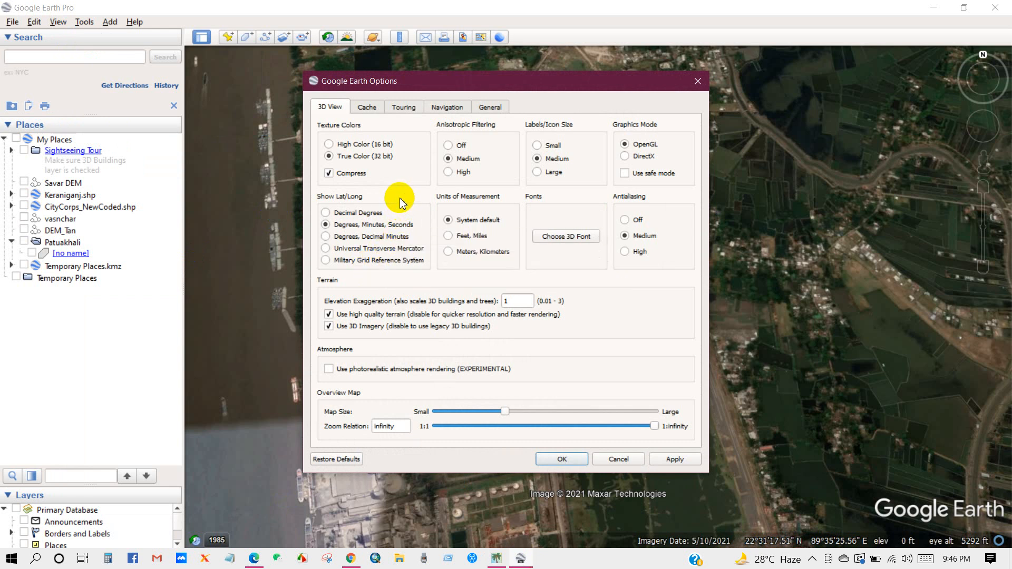
left_click(325, 238)
left_click(562, 457)
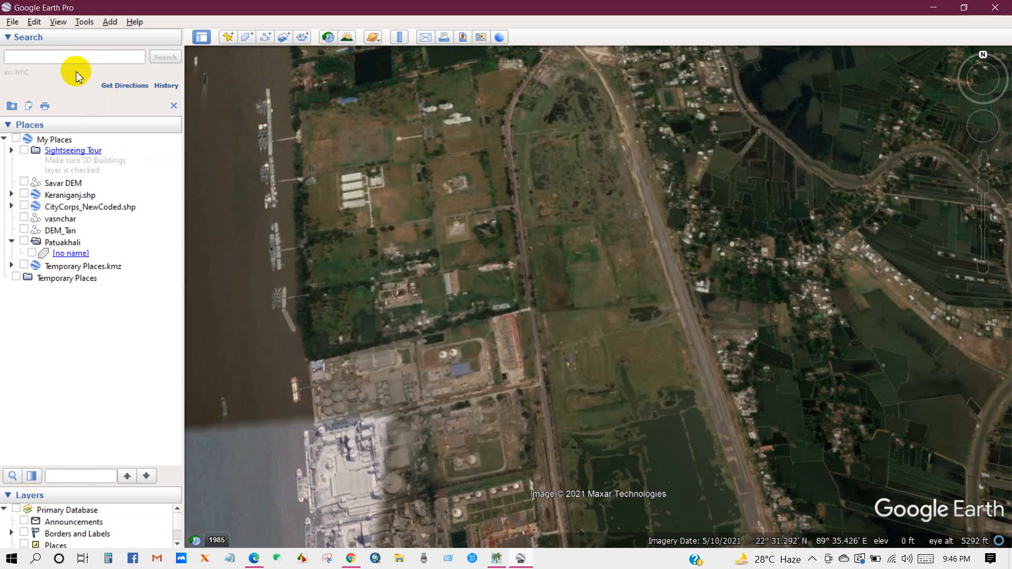
left_click(228, 36)
left_click_drag(604, 295, 444, 357)
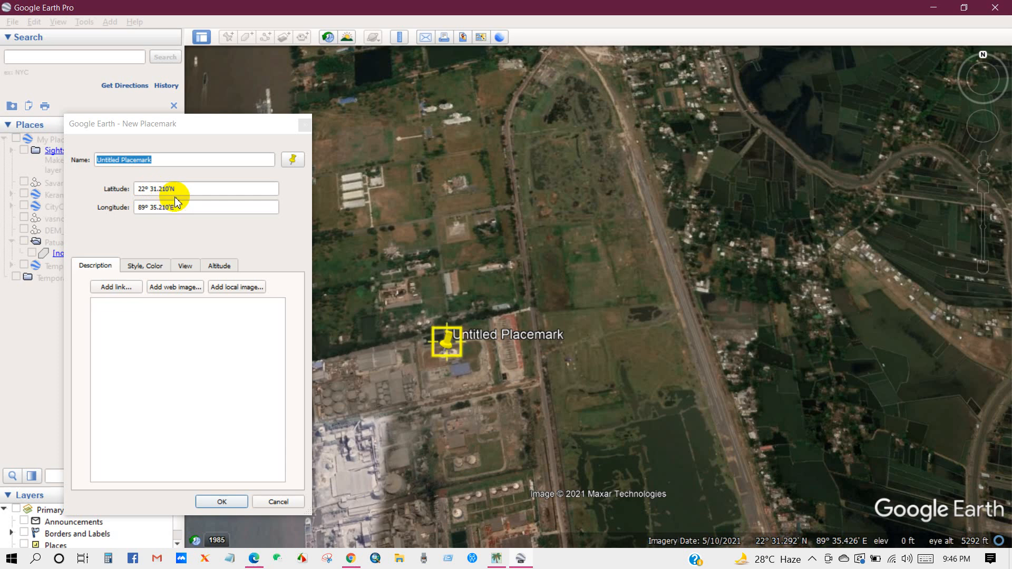
Step: Switch to ALOHA and set the location's latitude to 22 degrees 31.2 minutes
left_click(496, 558)
double_click(416, 332)
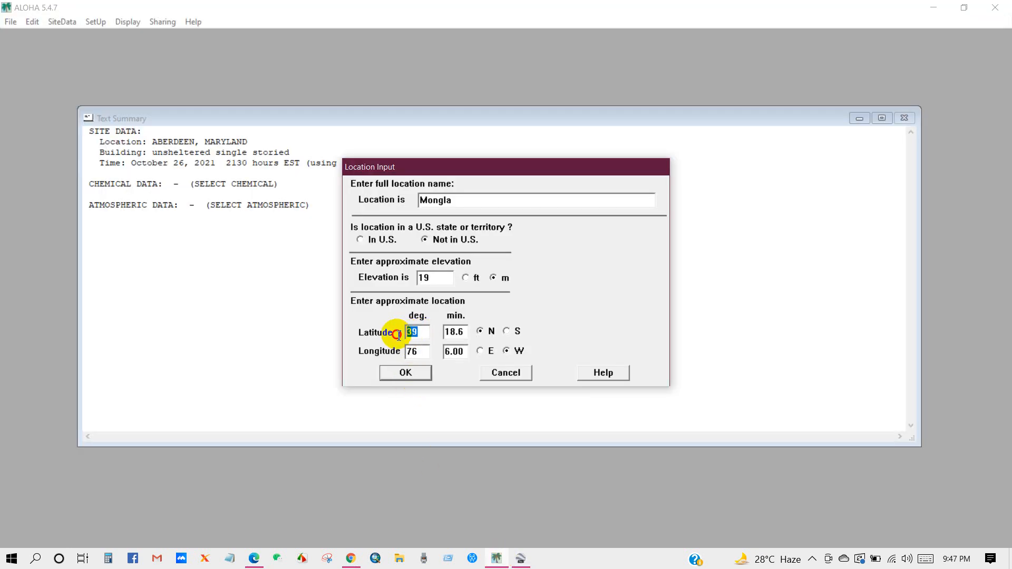
type("22")
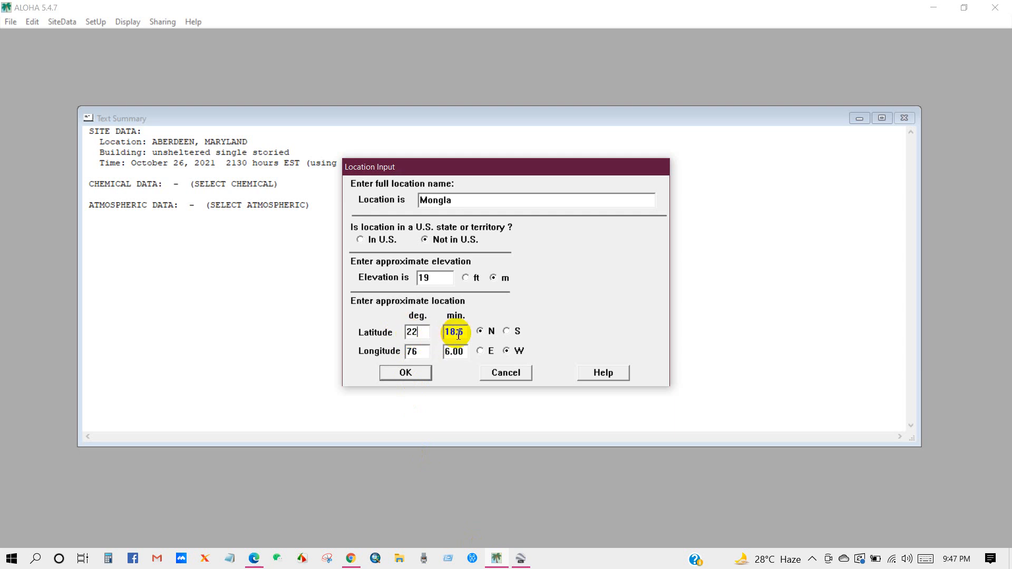
left_click_drag(460, 333, 443, 335)
type("31.2")
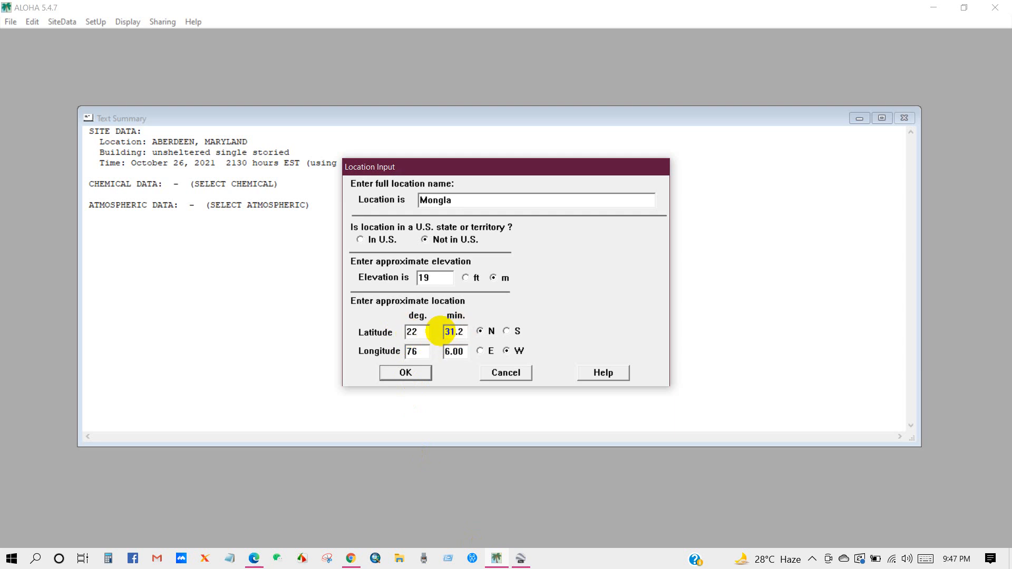
left_click_drag(439, 331, 465, 337)
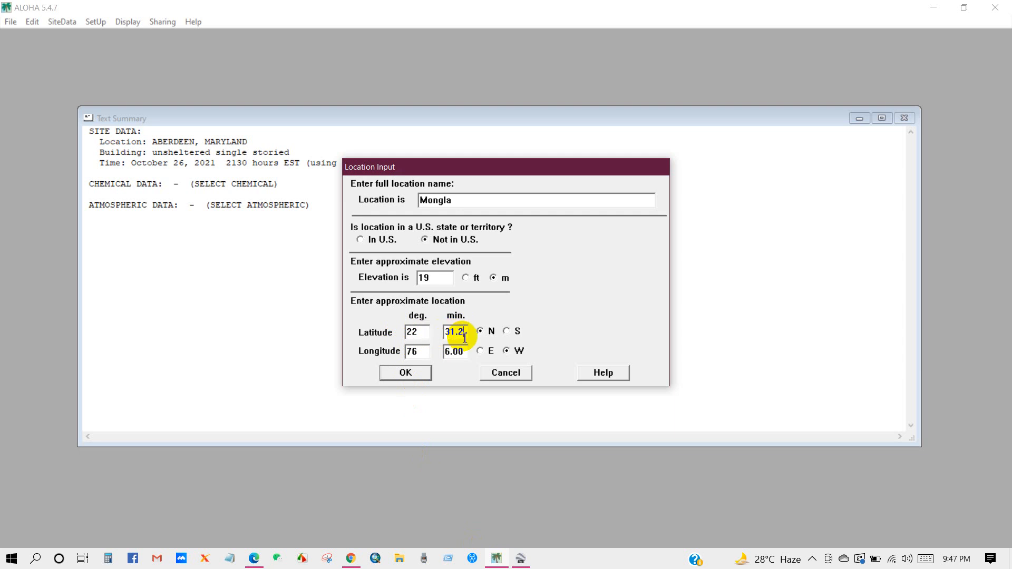
Step: Check the placemark's longitude in Google Earth Pro, set ALOHA's longitude to 89 degrees 35.2 minutes E and accept the location
left_click(521, 559)
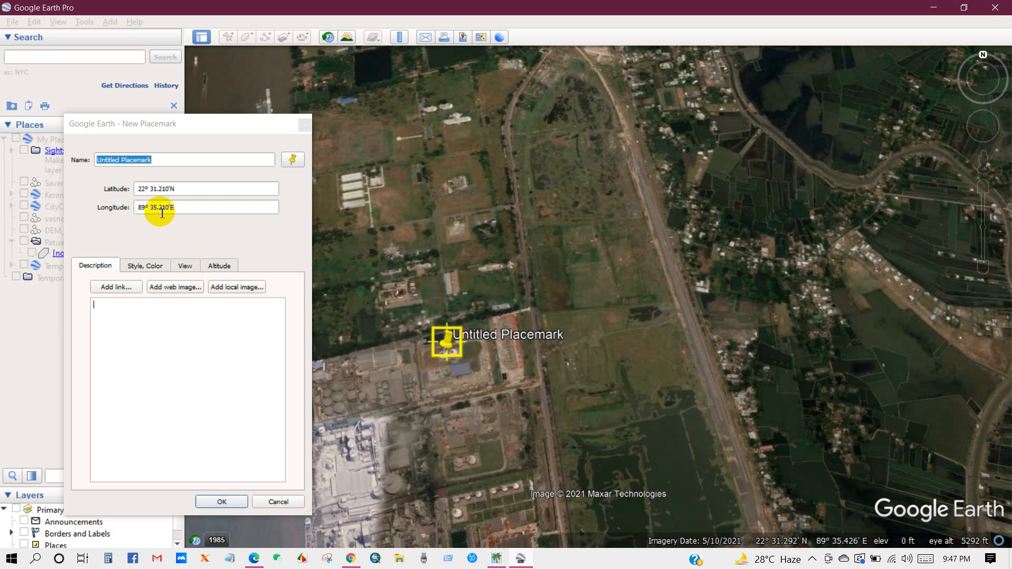
left_click(521, 557)
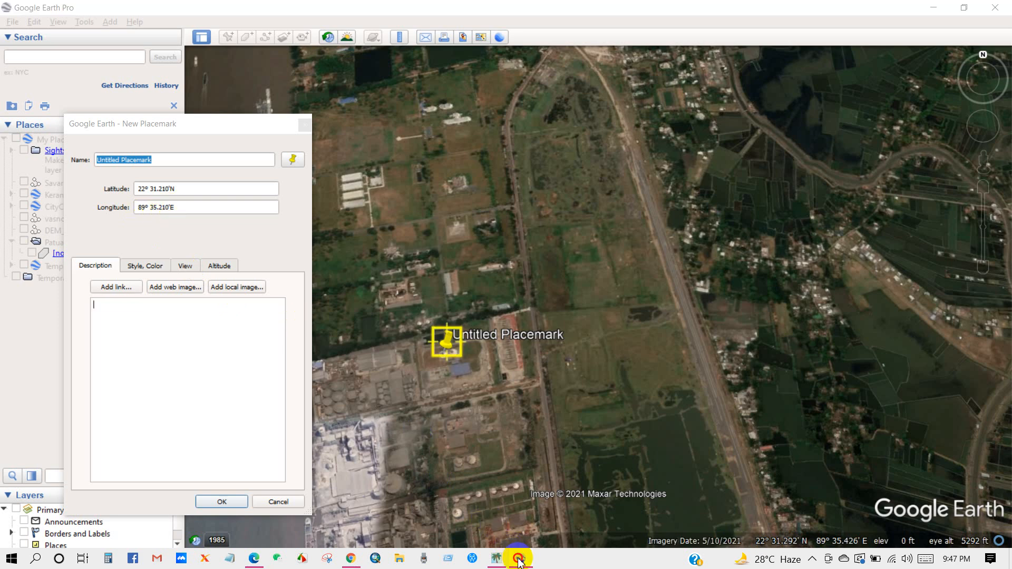
double_click(416, 351)
type("89")
double_click(456, 351)
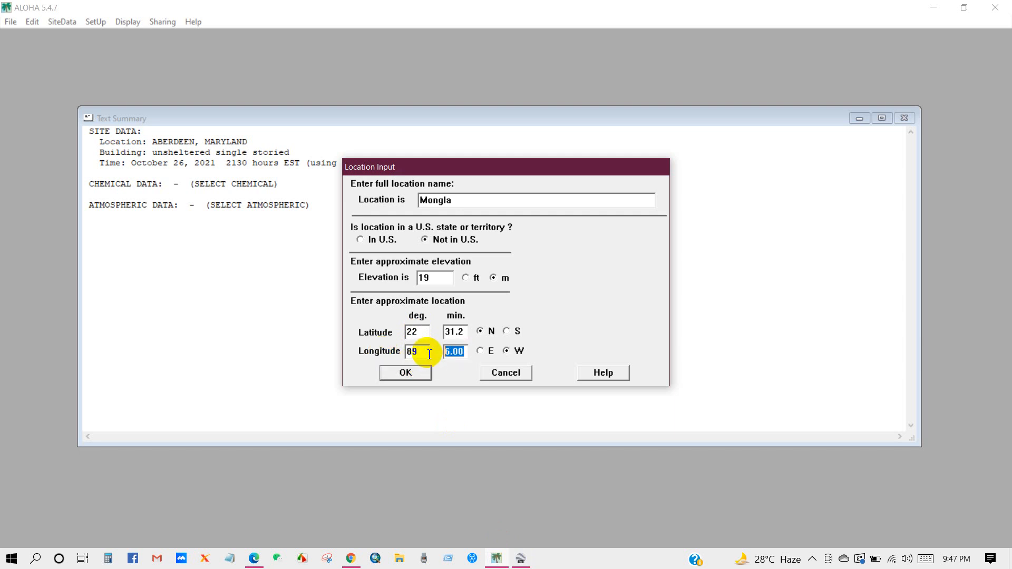
type("35.2")
left_click(481, 351)
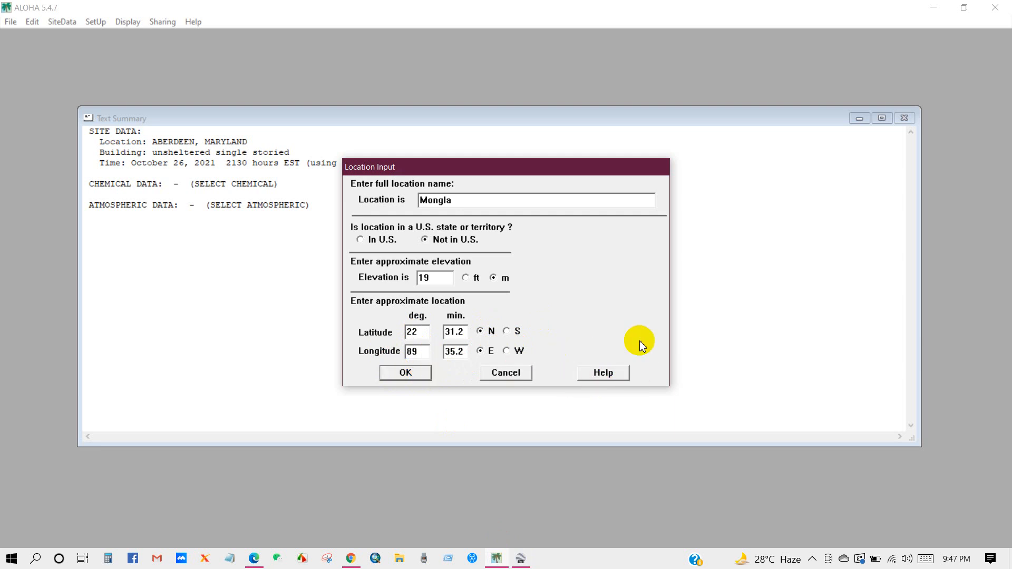
left_click(403, 372)
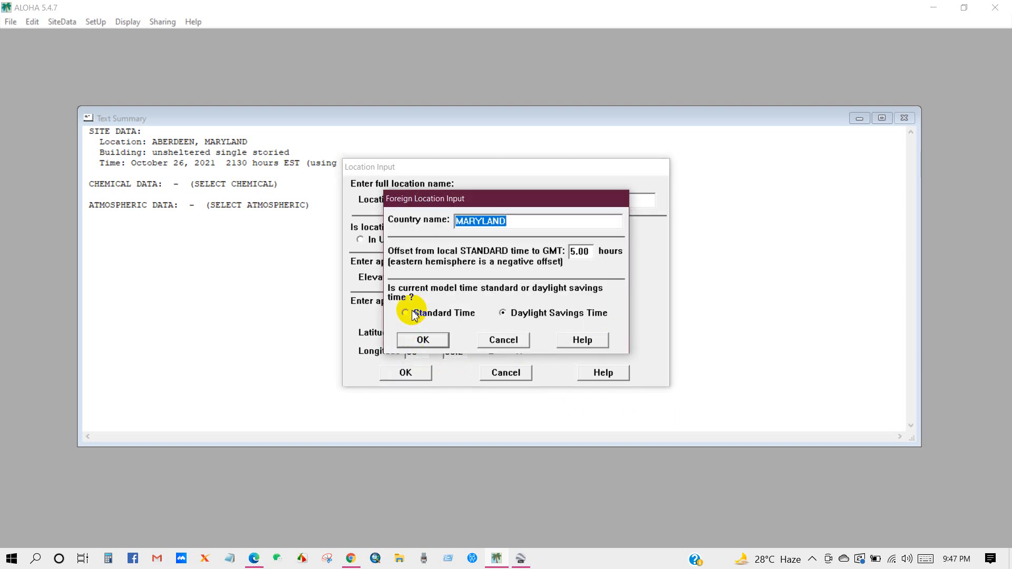
Step: Set the foreign location's country name to Bangladesh
left_click_drag(507, 222, 441, 221)
type("B")
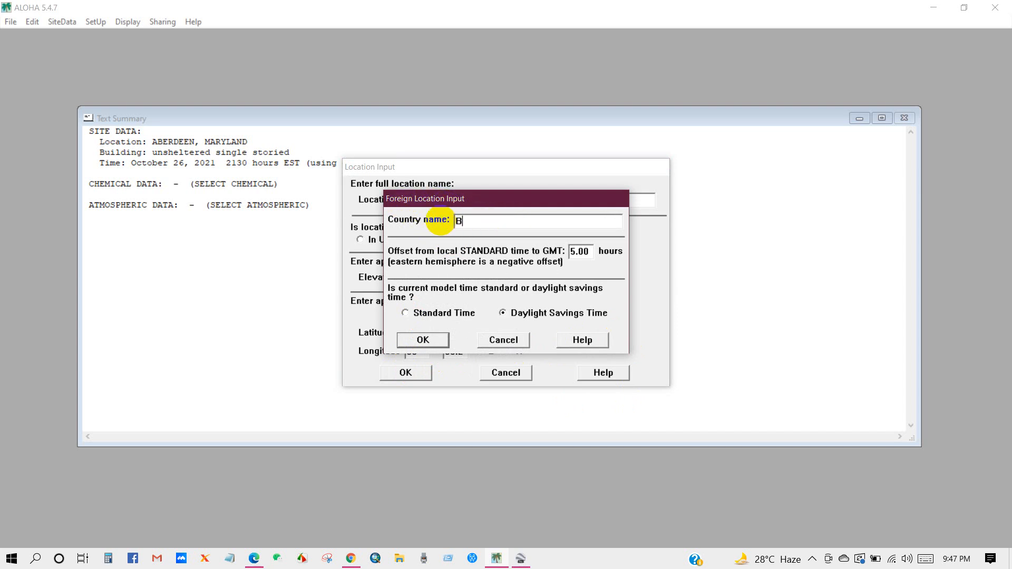
type("angladesh")
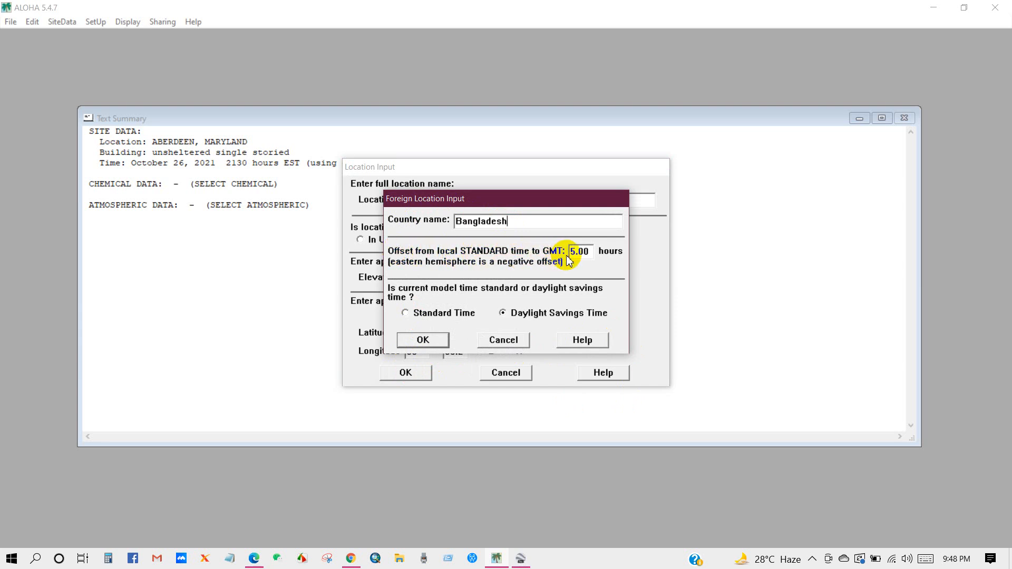
Step: Set the offset from local standard time to GMT to -6.00 hours and choose Standard Time for the model
left_click(591, 251)
left_click_drag(590, 251, 565, 251)
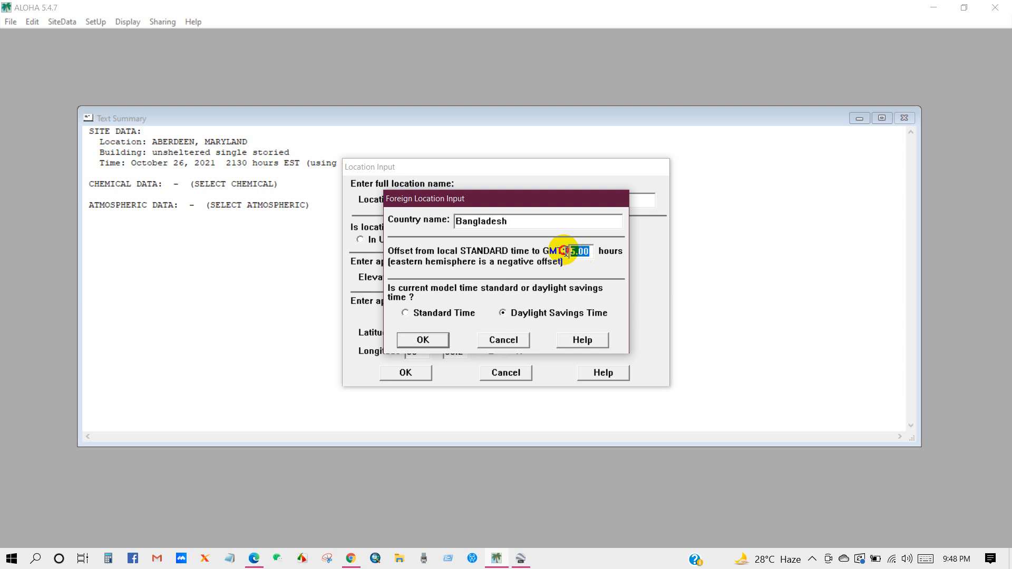
left_click(575, 252)
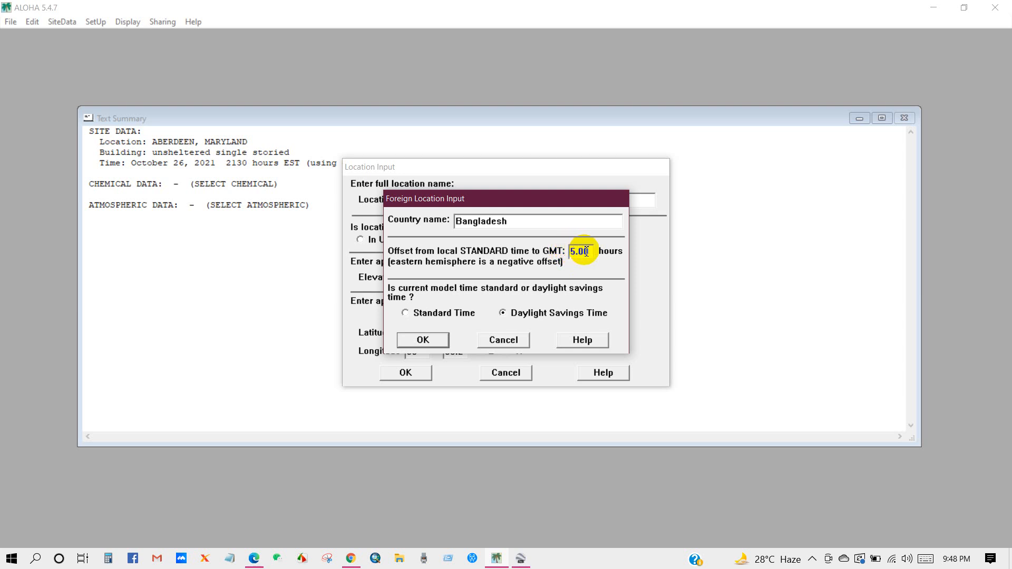
key("BackSpace")
type("6")
left_click(574, 255)
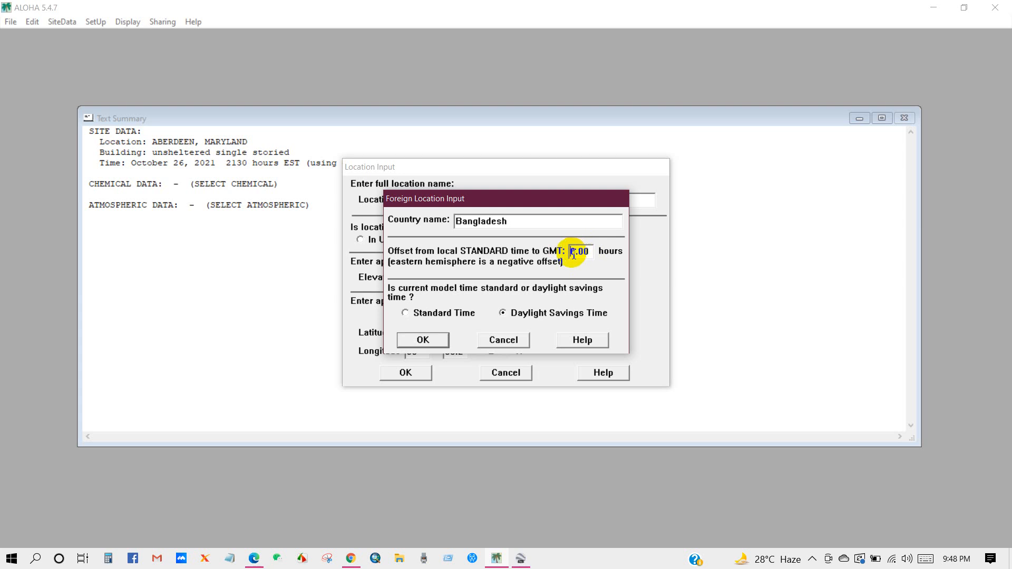
type("-")
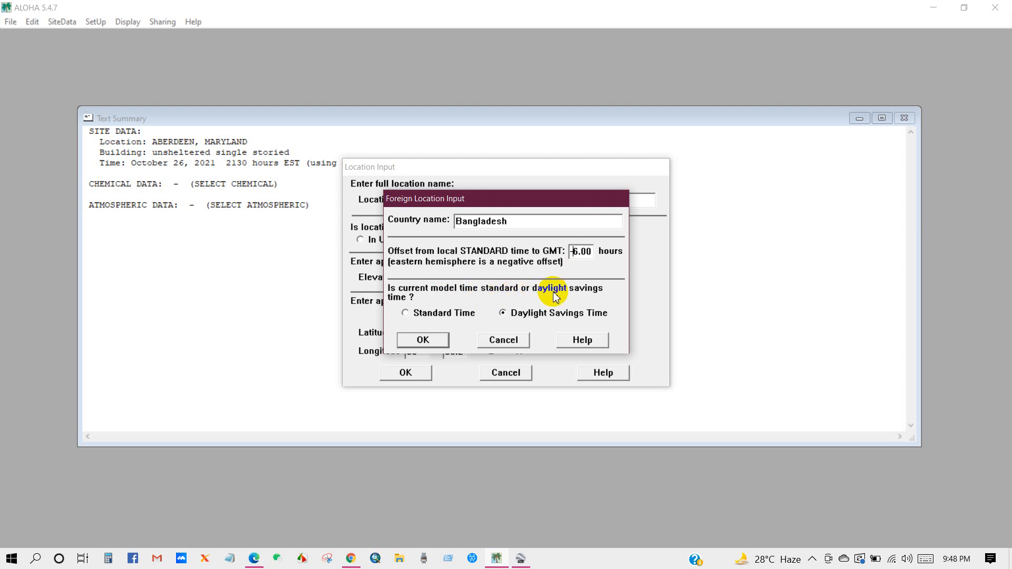
left_click(413, 315)
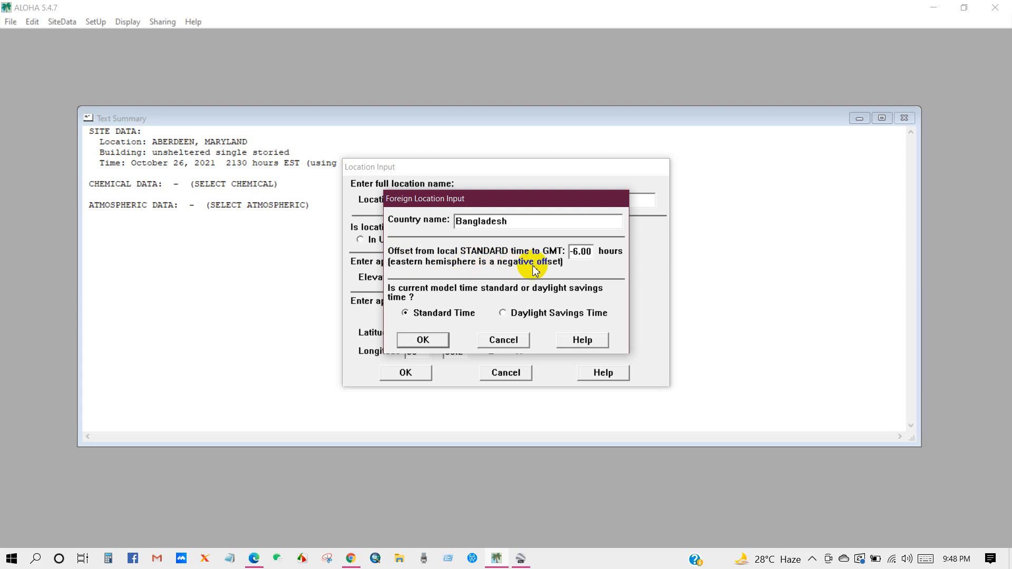
Step: Accept the foreign location details and select Mongla, Bangladesh as the site location
left_click(419, 340)
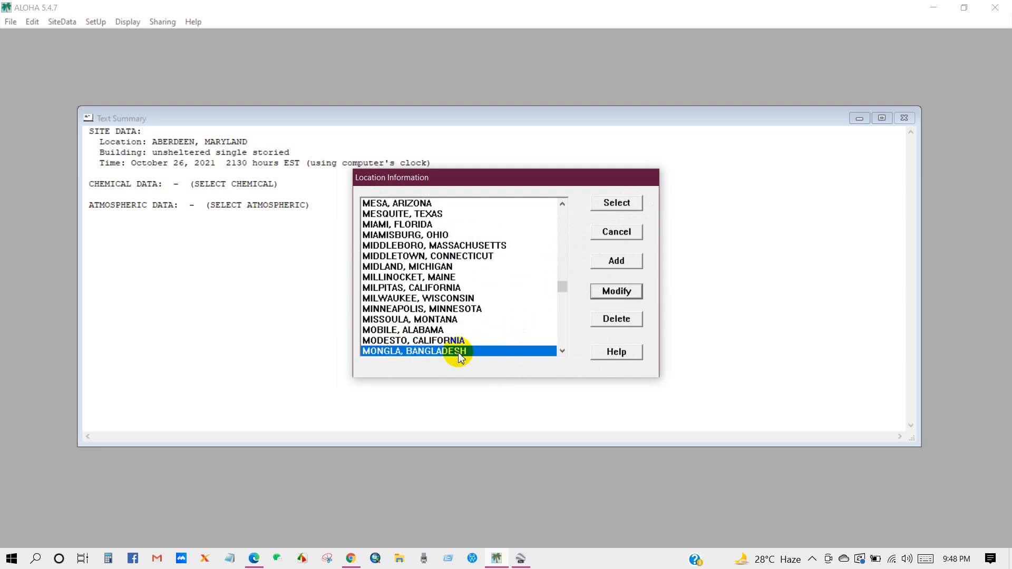
left_click(614, 204)
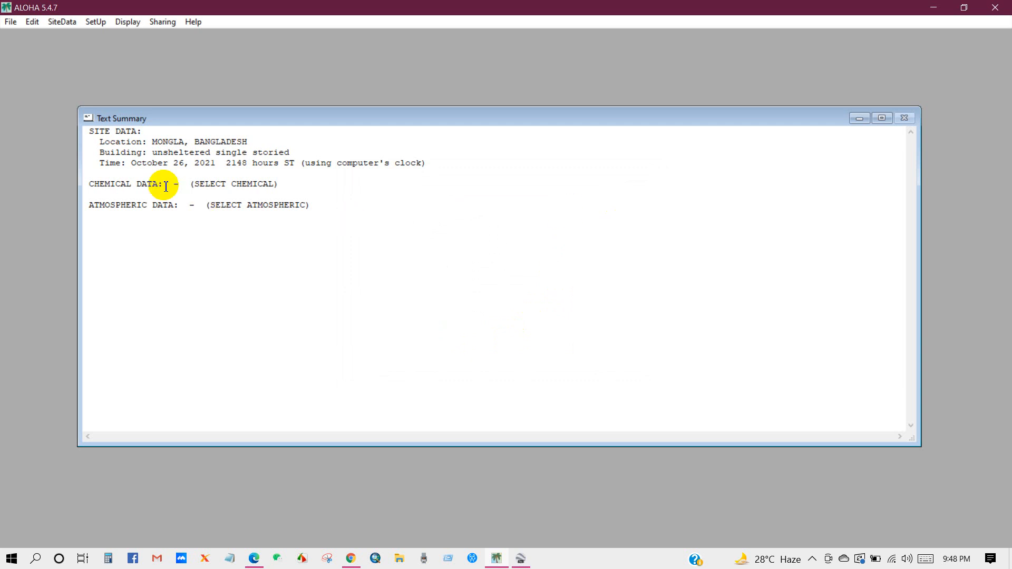
left_click_drag(148, 141, 252, 141)
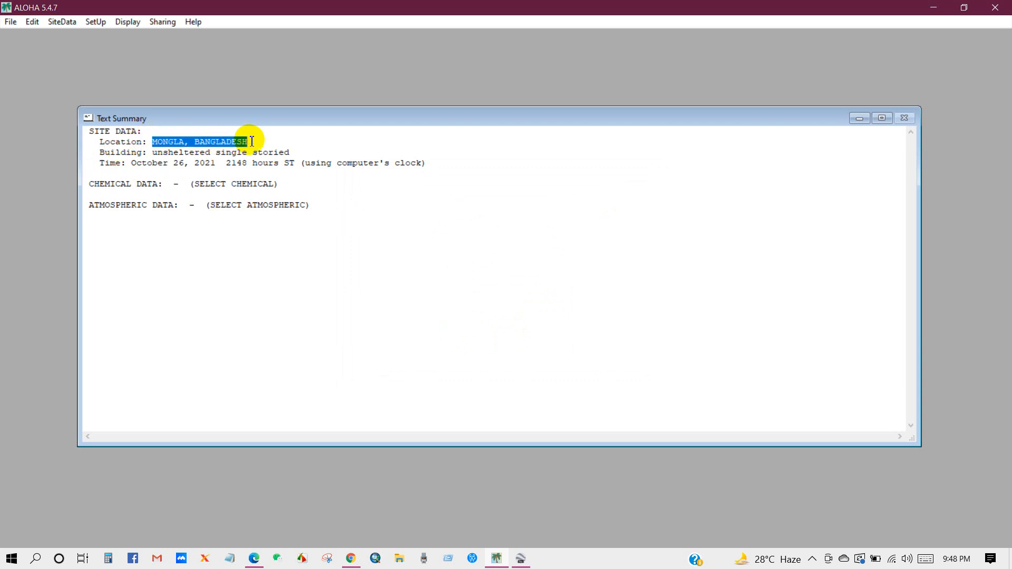
left_click(252, 141)
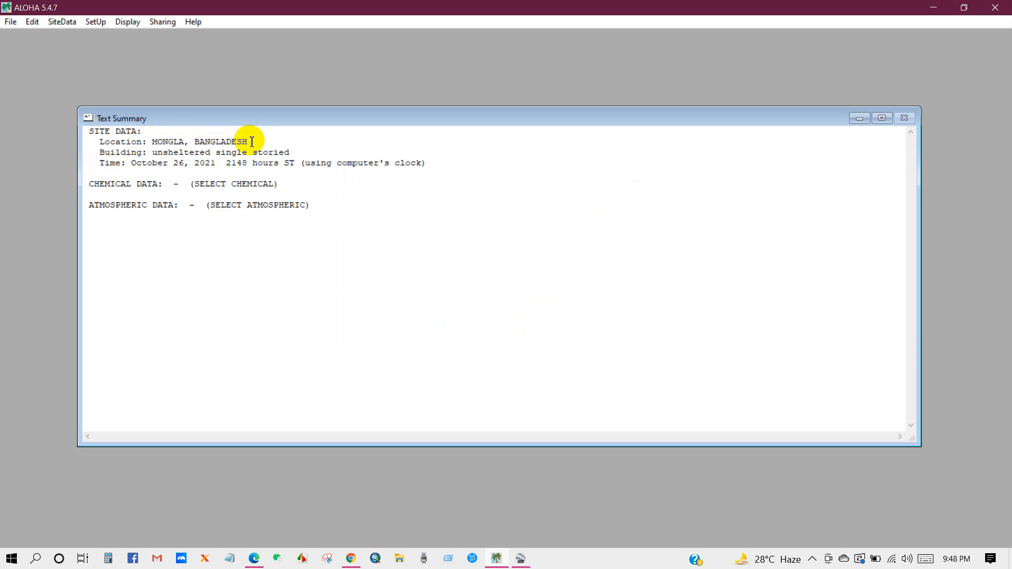
Step: Set the building type to single storied building with unsheltered surroundings
left_click(62, 22)
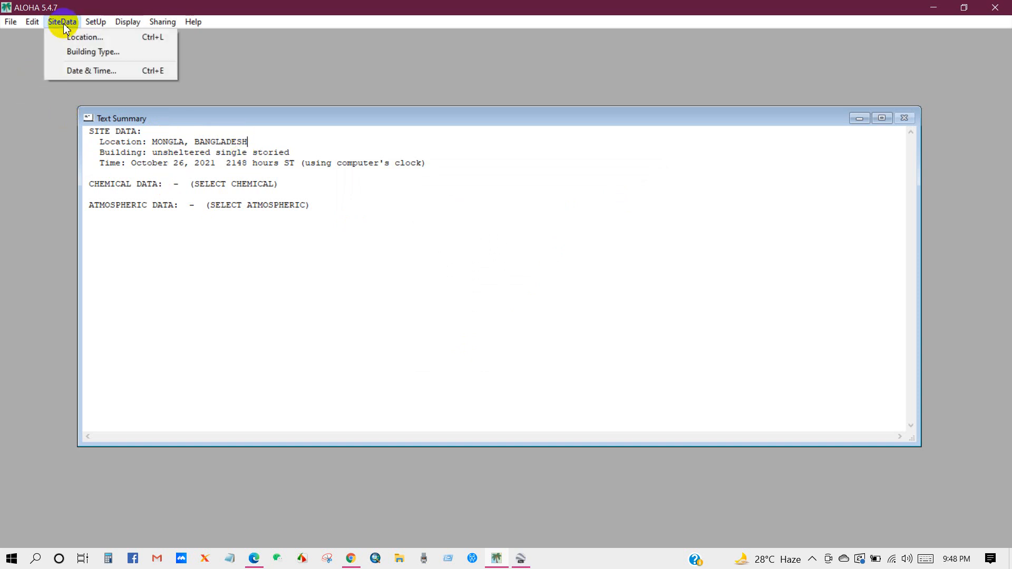
left_click(80, 51)
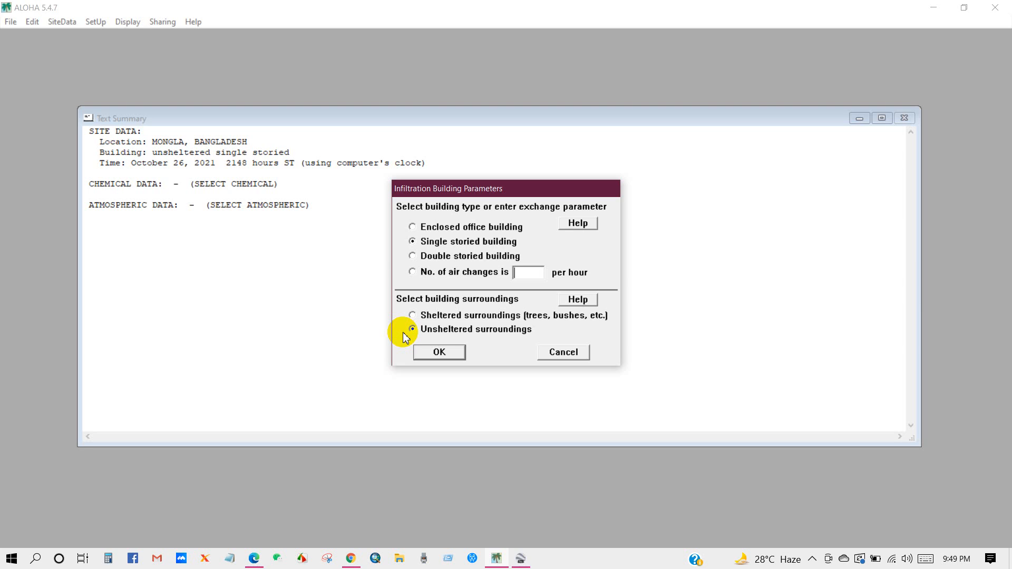
left_click(437, 353)
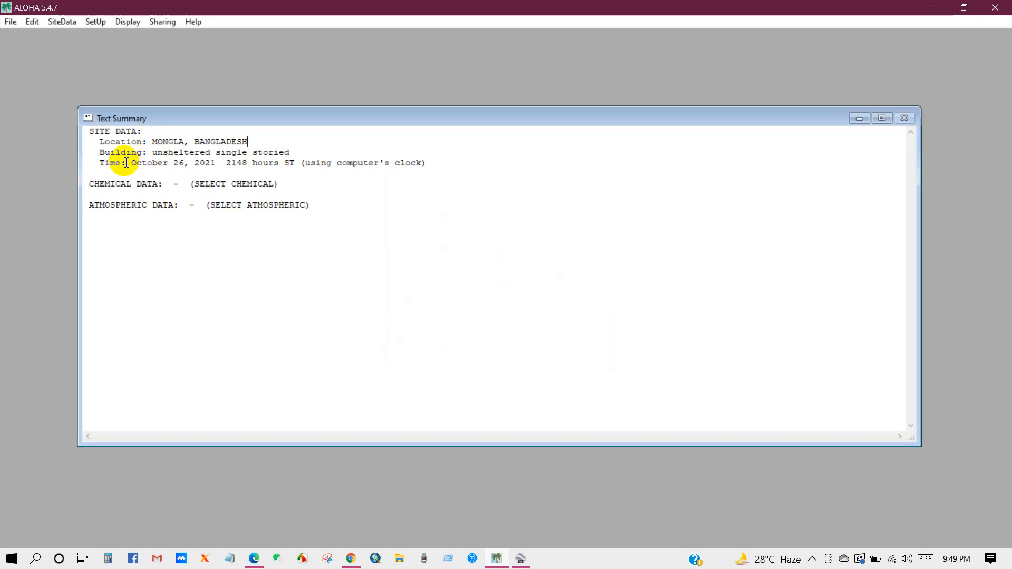
left_click_drag(152, 152, 294, 154)
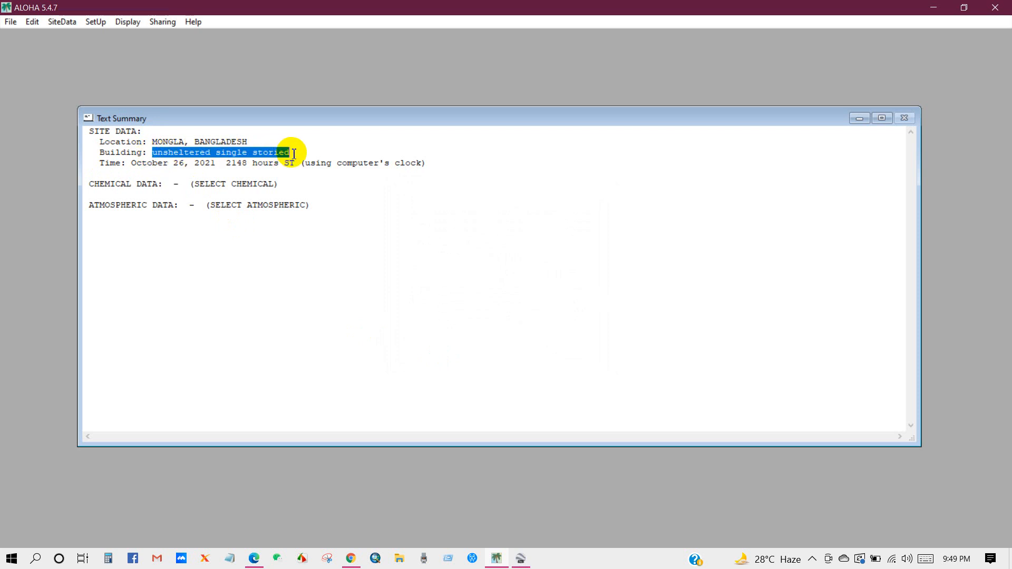
Step: View the constant time option in the date and time settings, and set the model to use the internal clock
left_click(61, 21)
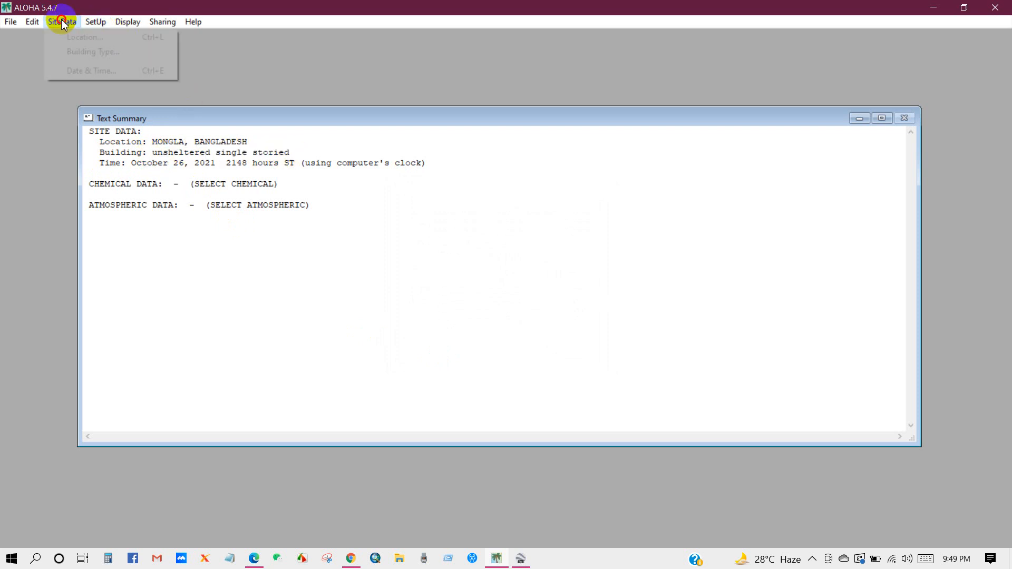
left_click(81, 72)
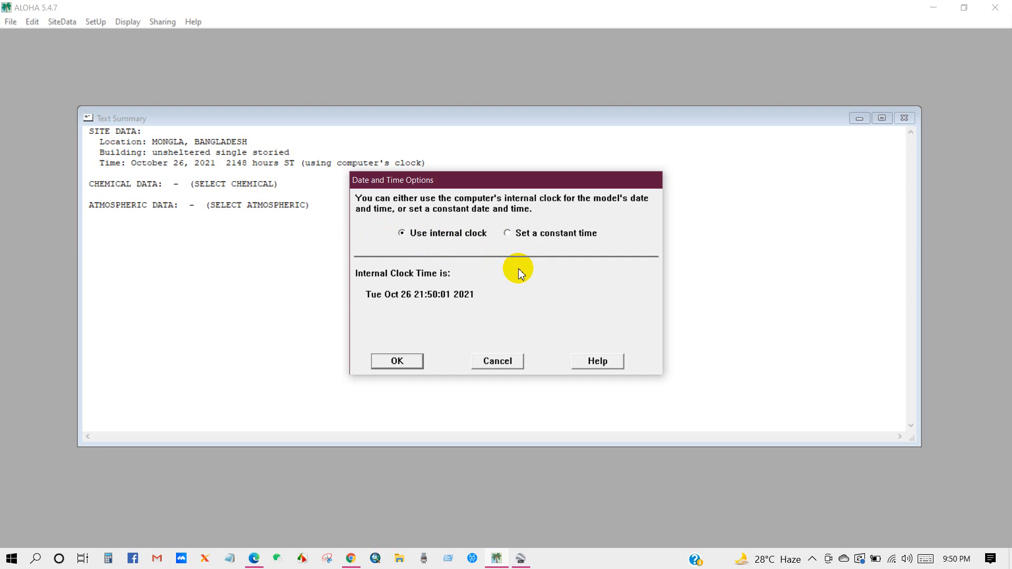
left_click(508, 236)
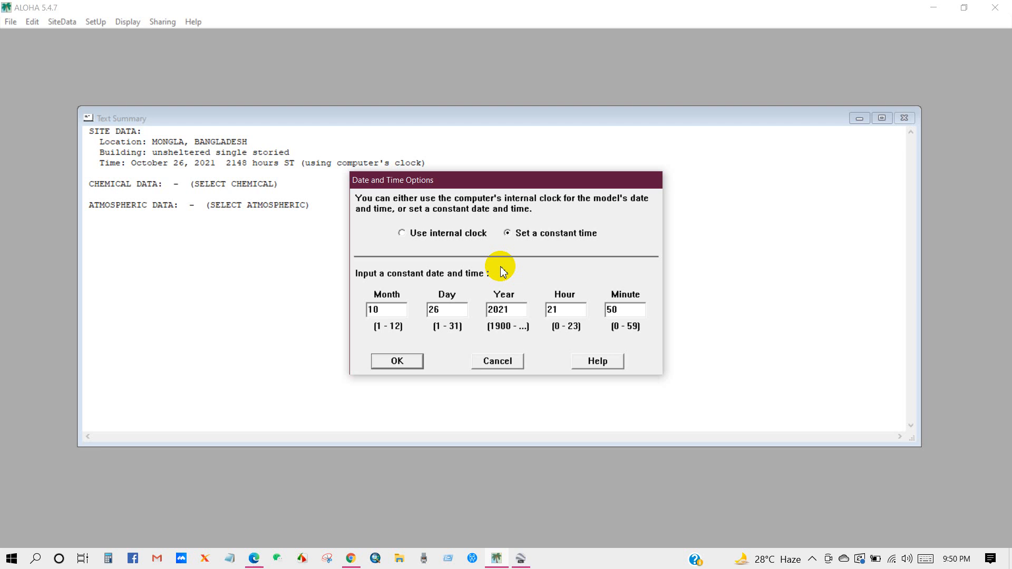
left_click(402, 234)
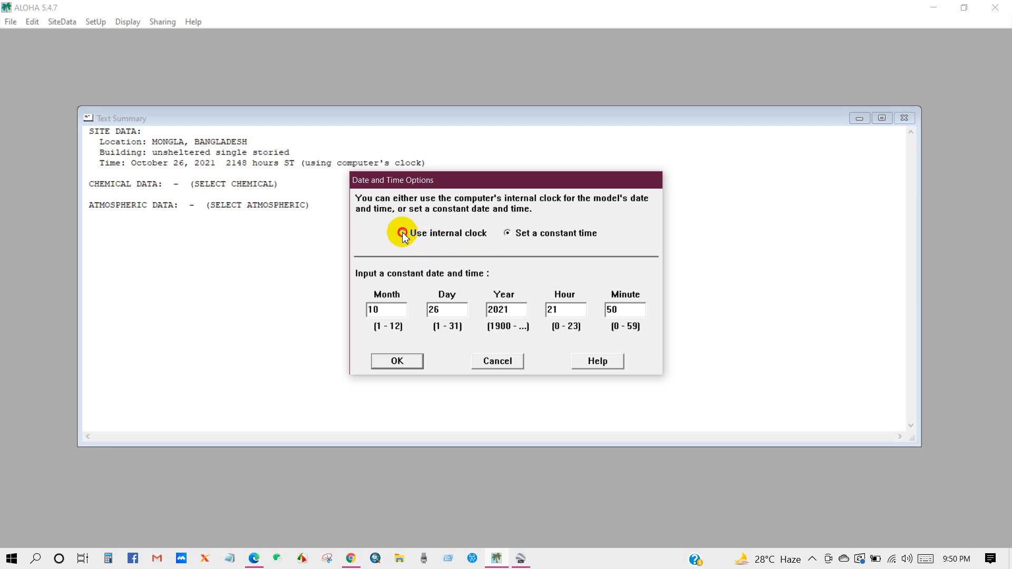
left_click(396, 361)
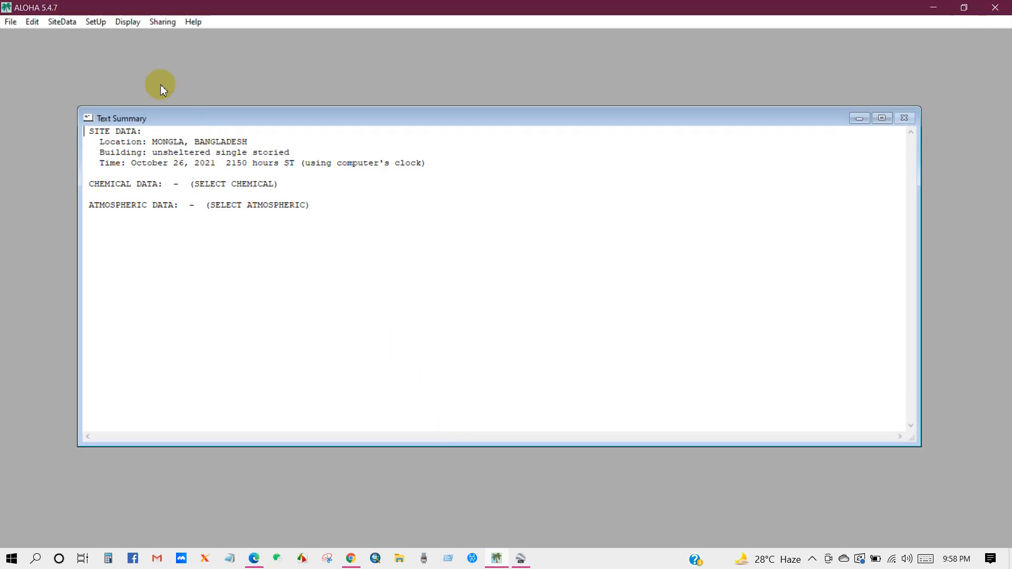
Step: Choose chlorine from the pure chemicals as the model's chemical, after viewing the list of solutions
left_click(97, 23)
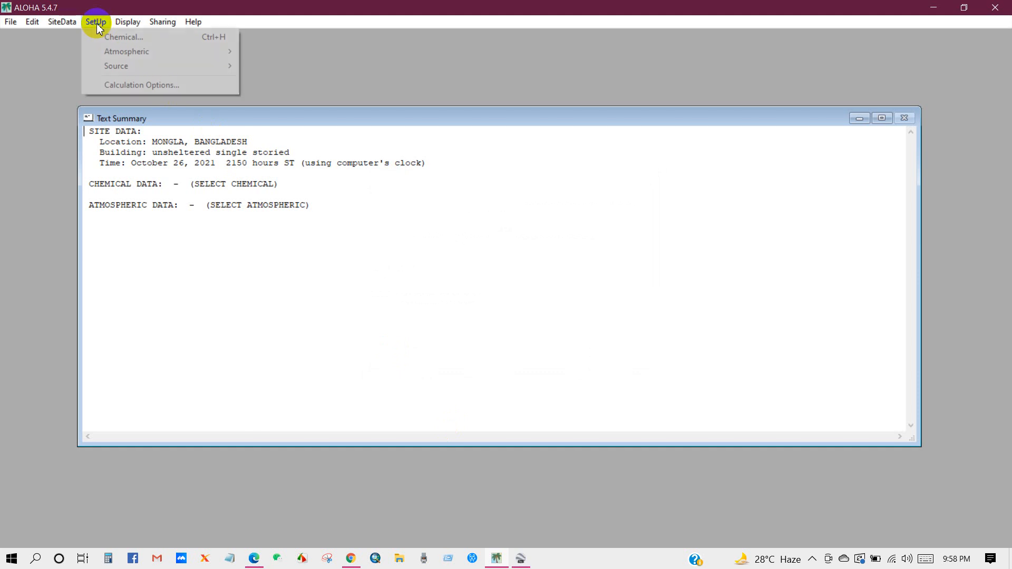
left_click(121, 37)
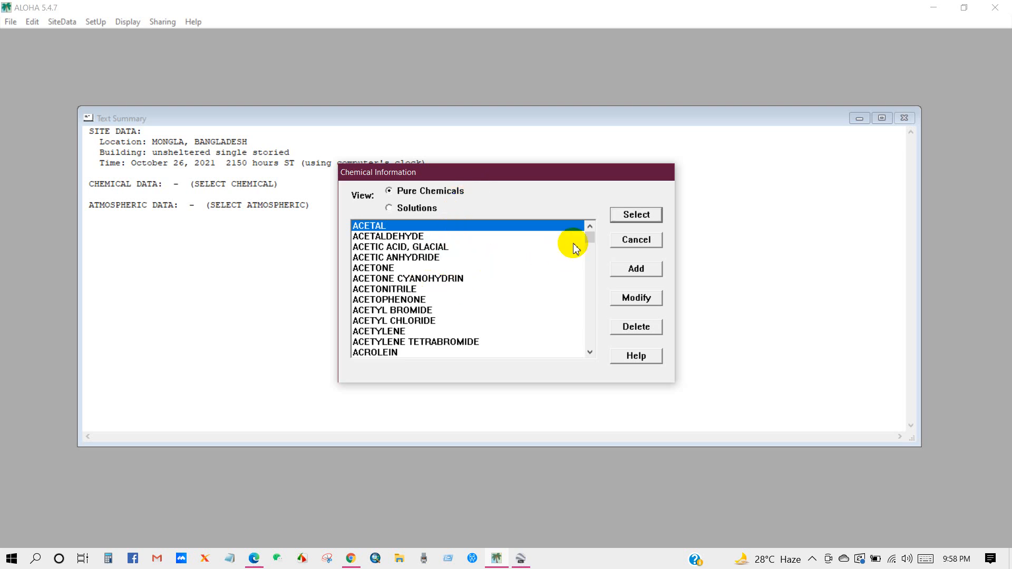
mouse_move(589, 241)
left_mouse_down()
mouse_move(587, 349)
mouse_move(592, 232)
left_mouse_up()
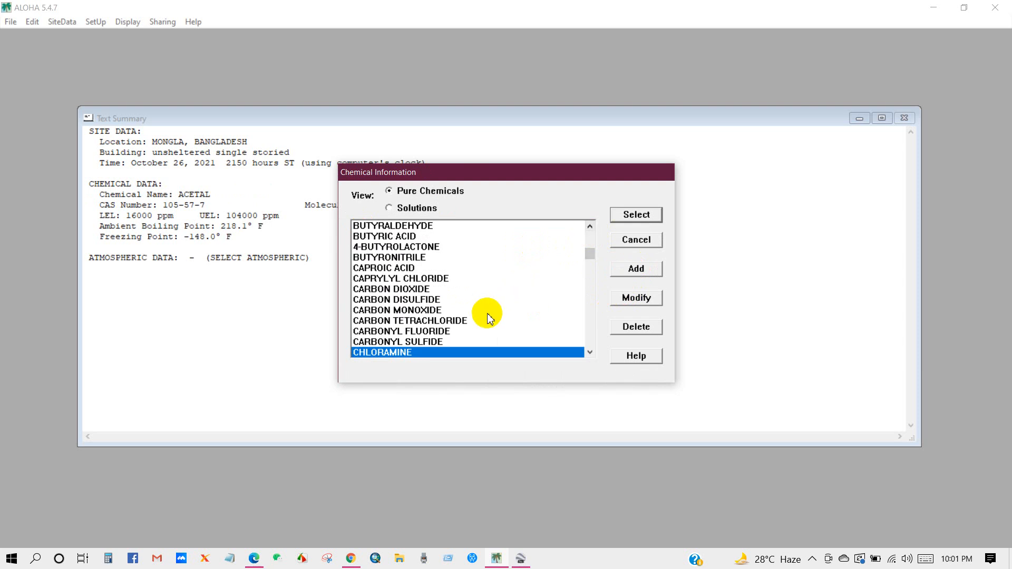
scroll(506, 329, "down", 1)
left_click(381, 332)
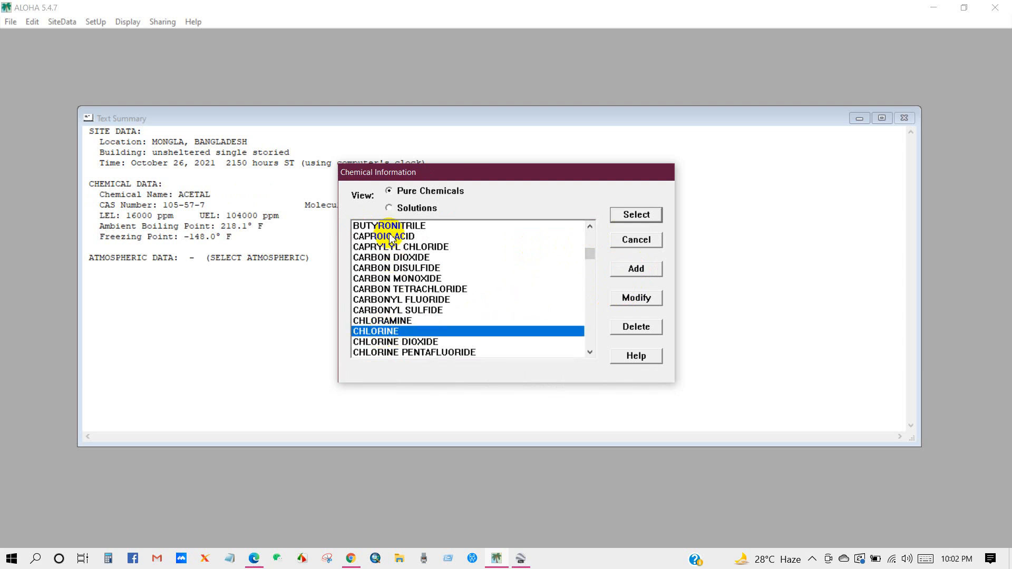
left_click(389, 209)
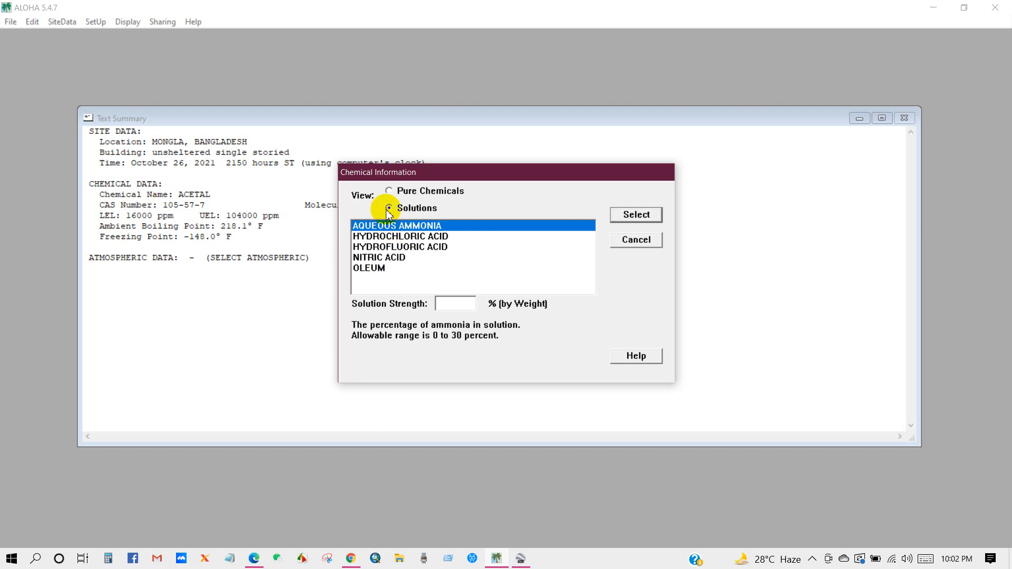
left_click(390, 192)
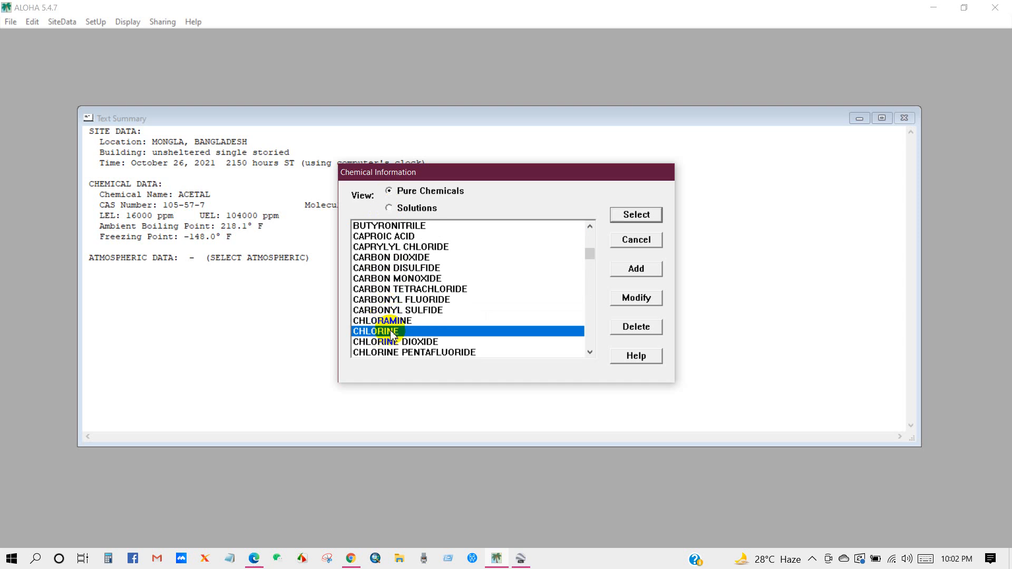
left_click(631, 211)
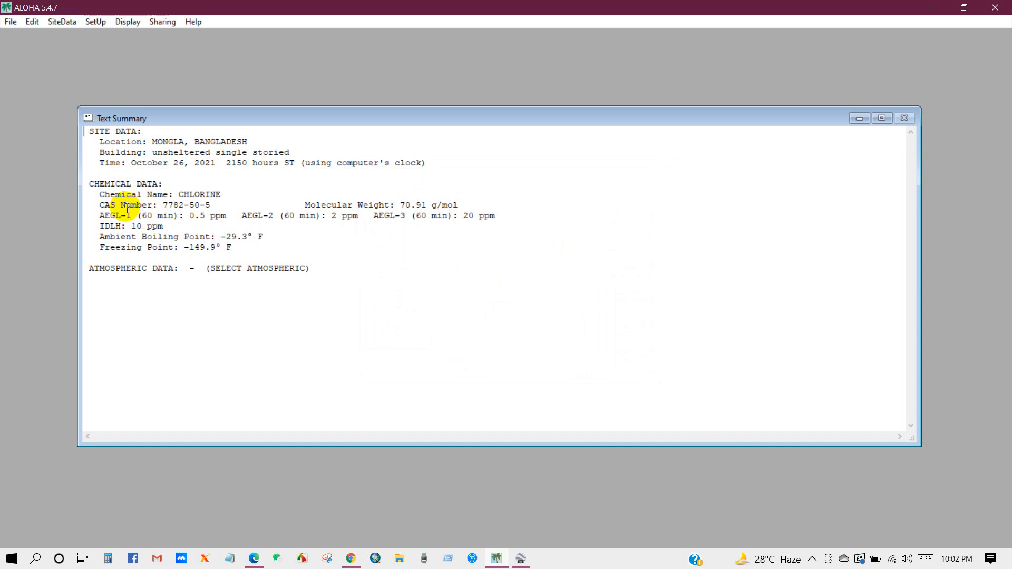
Step: Examine chlorine's name, molecular weight, ambient boiling point and freezing point in the text summary
left_click_drag(179, 194, 225, 194)
left_click(230, 194)
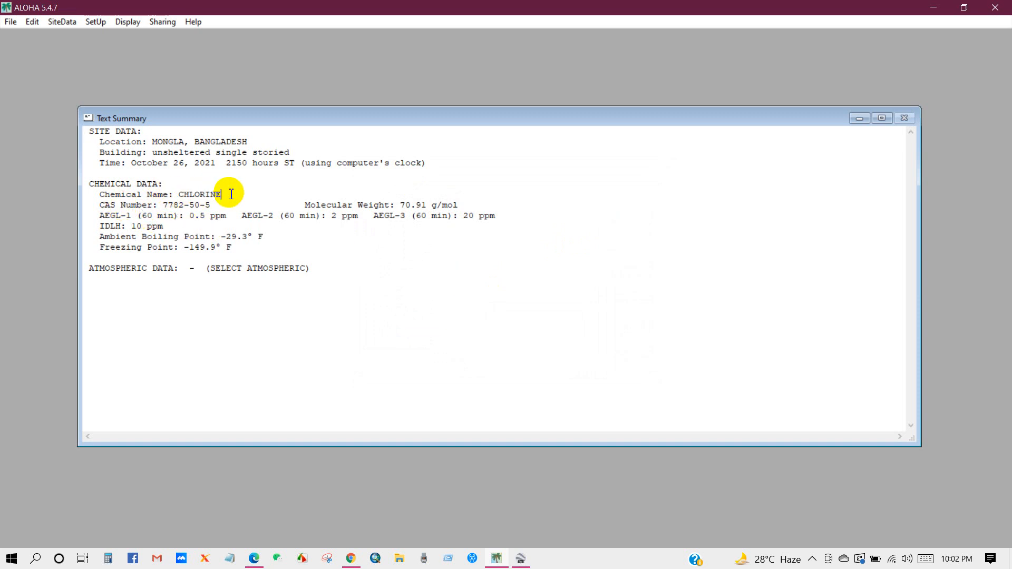
left_click_drag(294, 206, 394, 205)
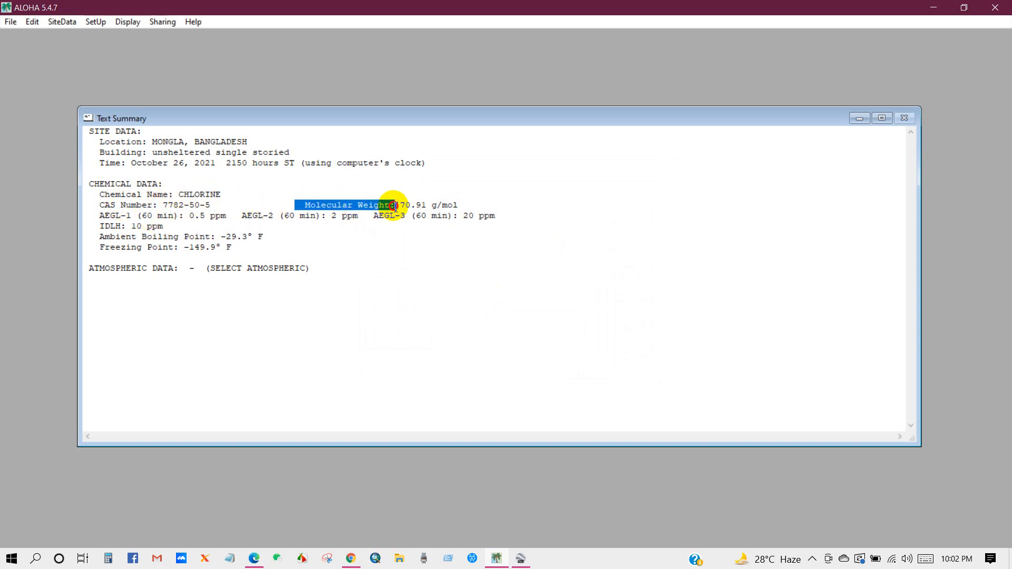
left_click(395, 205)
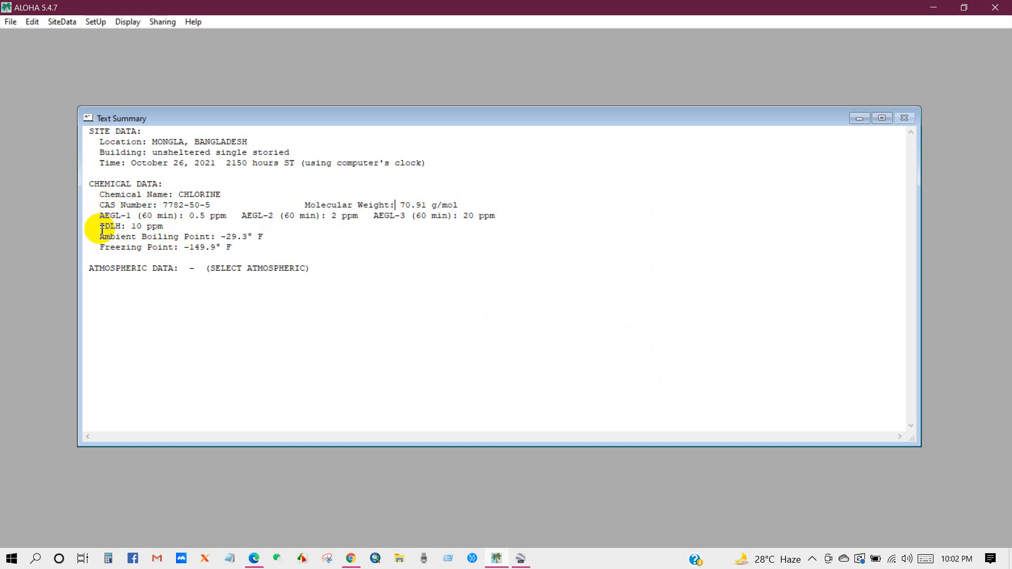
left_click_drag(100, 237, 221, 238)
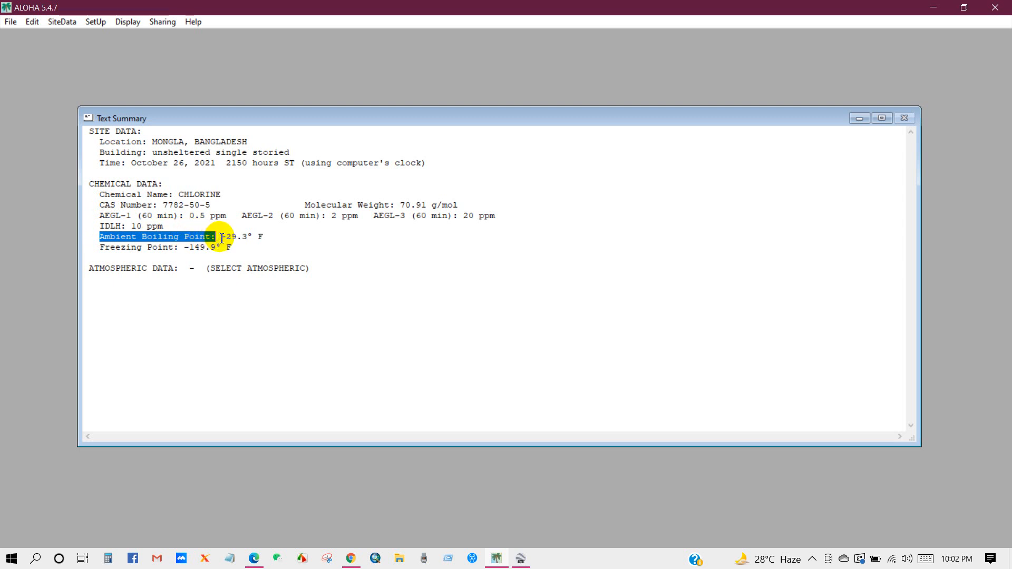
left_click(223, 238)
left_click_drag(93, 246, 180, 249)
left_click(180, 249)
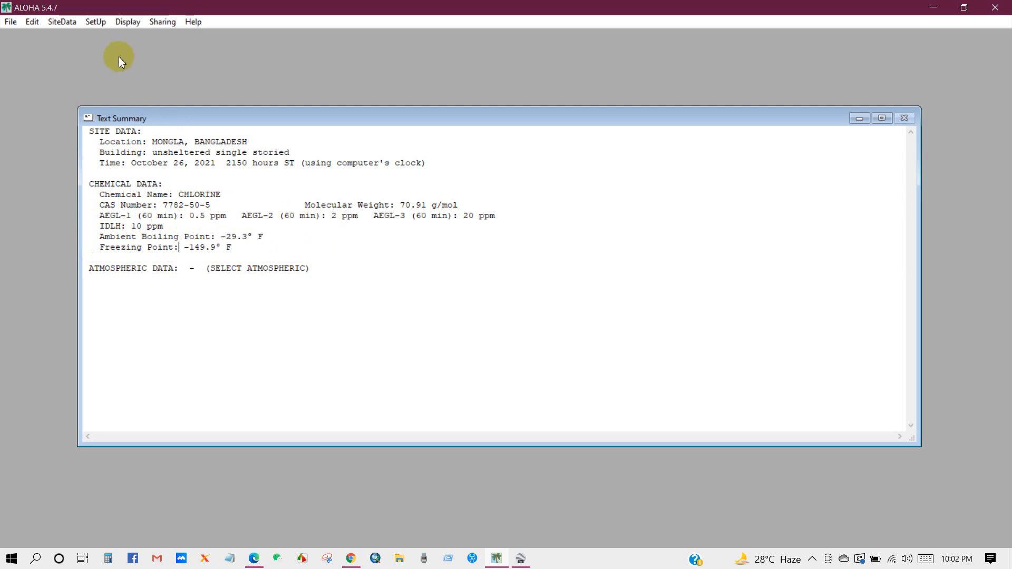
Step: Enter the atmospheric data manually with a wind of 8 meters/second from NE, measured at 10 meters above open country
left_click(95, 22)
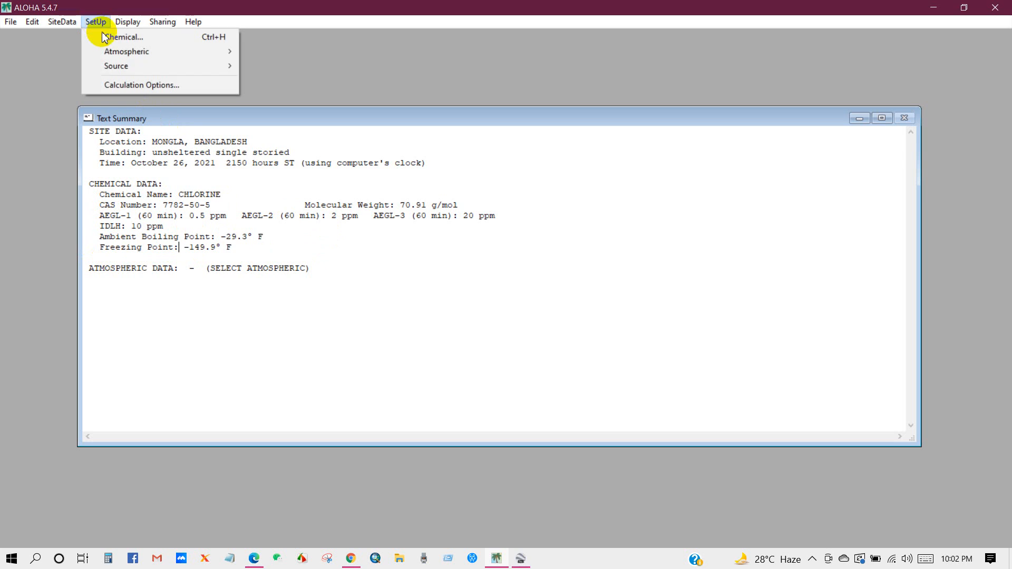
mouse_move(123, 55)
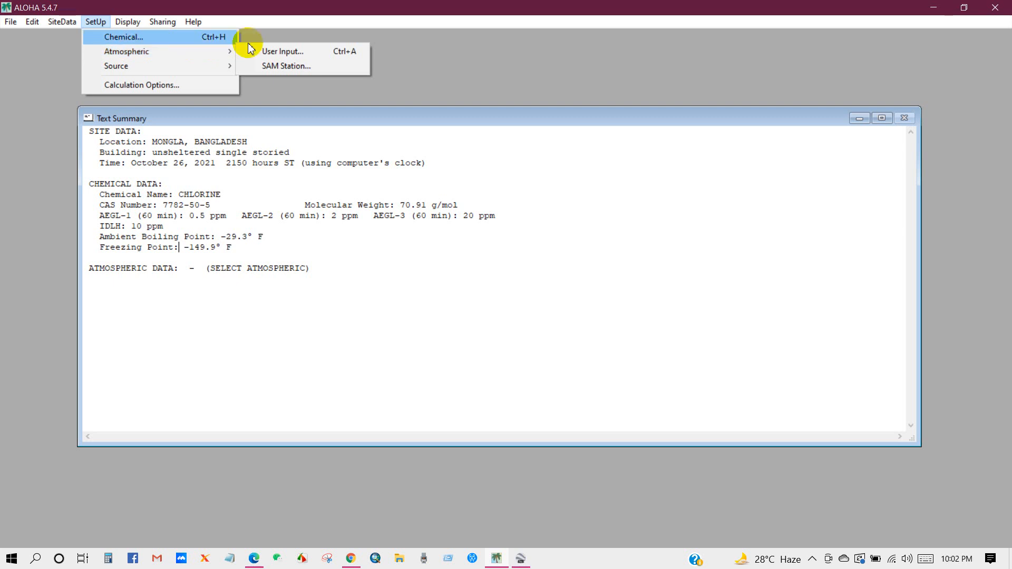
left_click(278, 52)
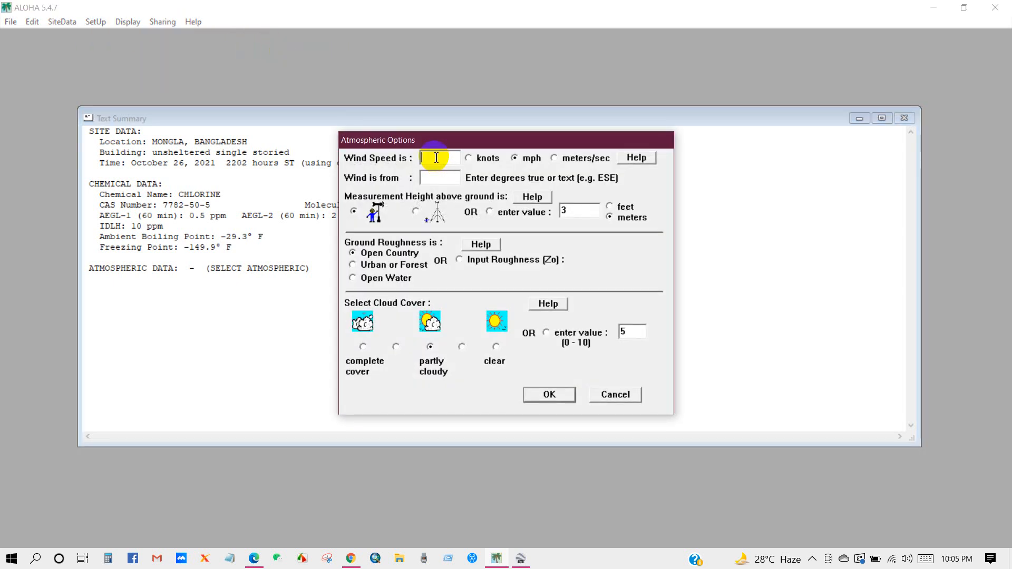
left_click(436, 157)
type("8")
left_click(436, 177)
type("NE")
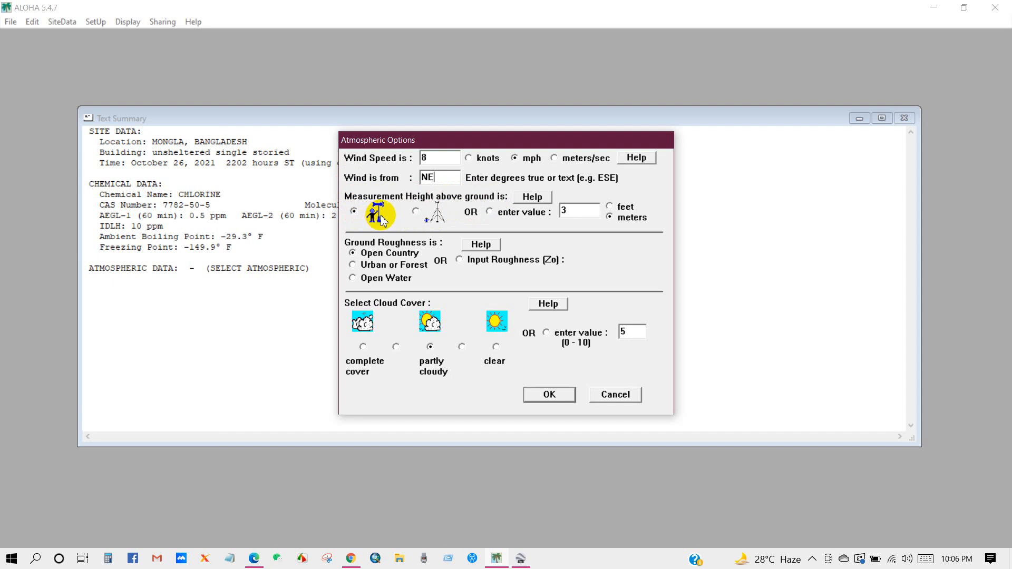
left_click(417, 212)
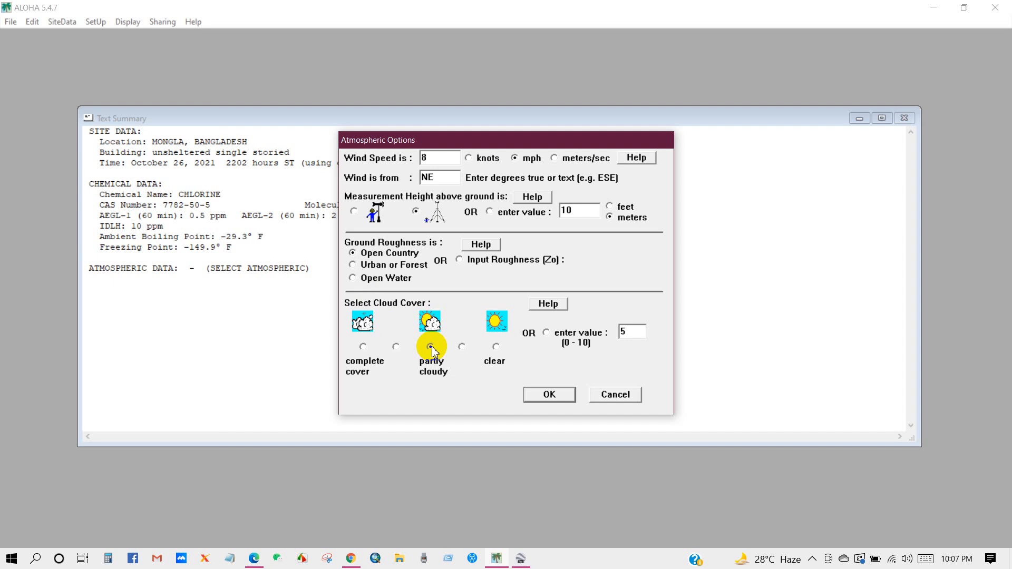
left_click(548, 395)
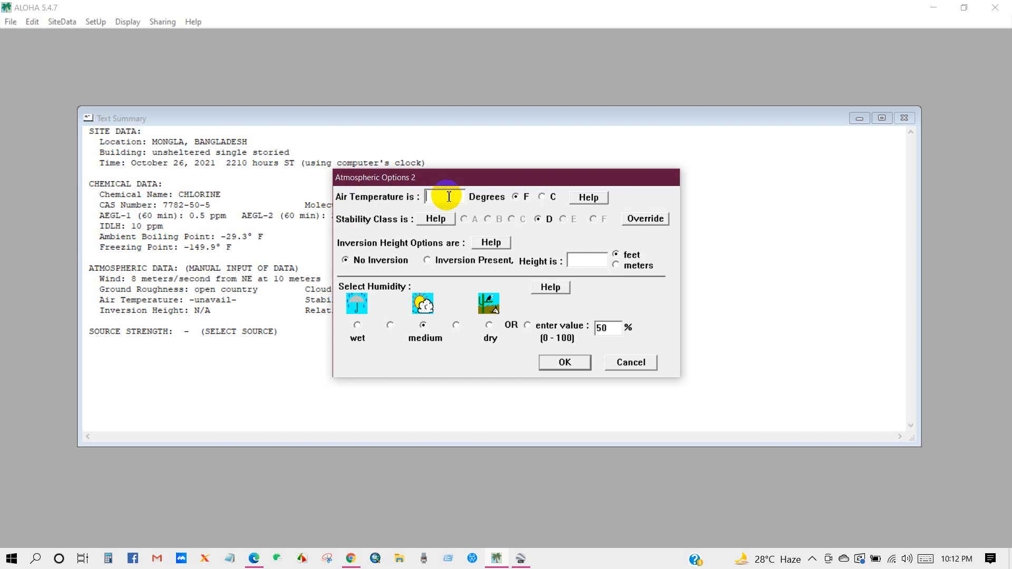
Step: Set the air temperature to 33 degrees C and the humidity to 75%, with no inversion, and accept the atmospheric data
left_click(448, 197)
type("33")
left_click(543, 199)
left_click(543, 198)
left_click(449, 201)
double_click(445, 200)
left_click(544, 199)
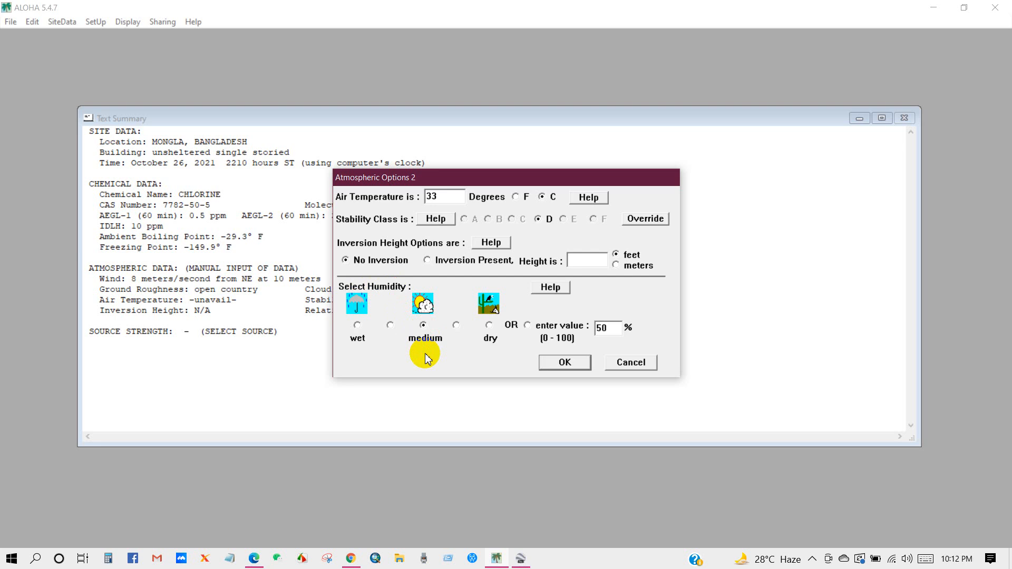
left_click(390, 326)
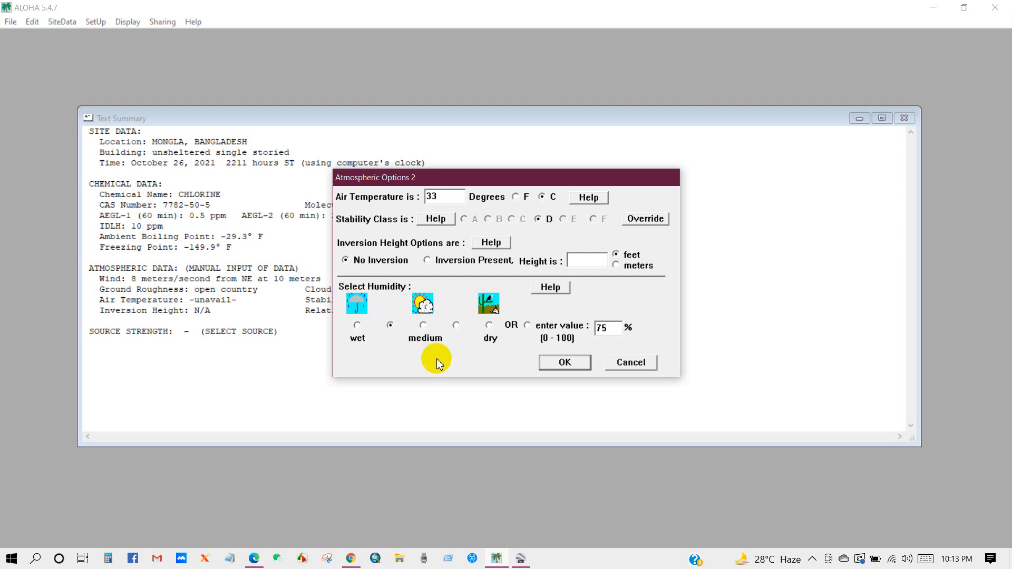
left_click(551, 364)
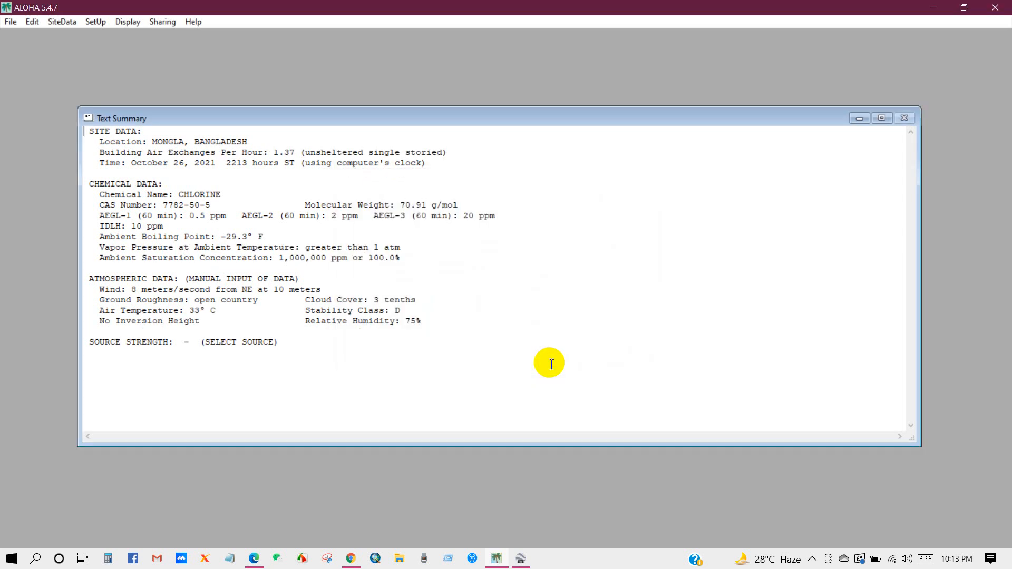
left_click_drag(89, 278, 311, 277)
left_click(311, 277)
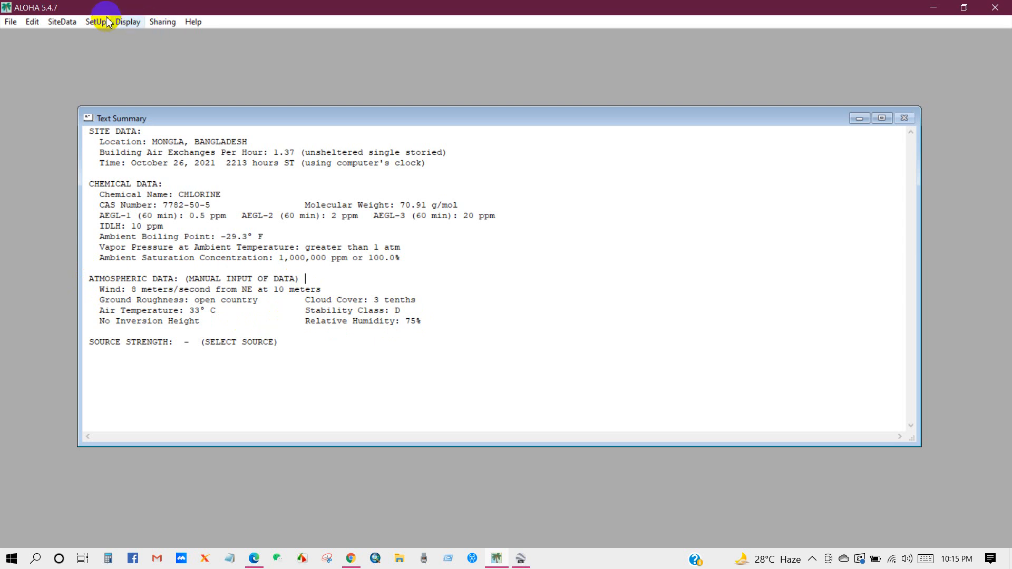
Step: Define a tank as the source: a horizontal cylinder with a diameter of 2.5 feet and a length of 6.8 feet
left_click(100, 23)
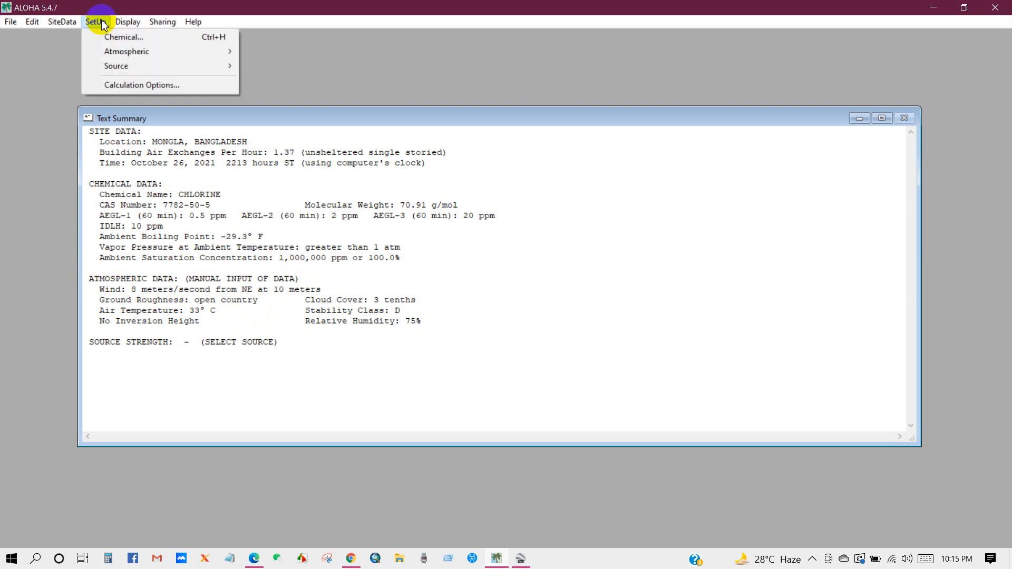
mouse_move(120, 67)
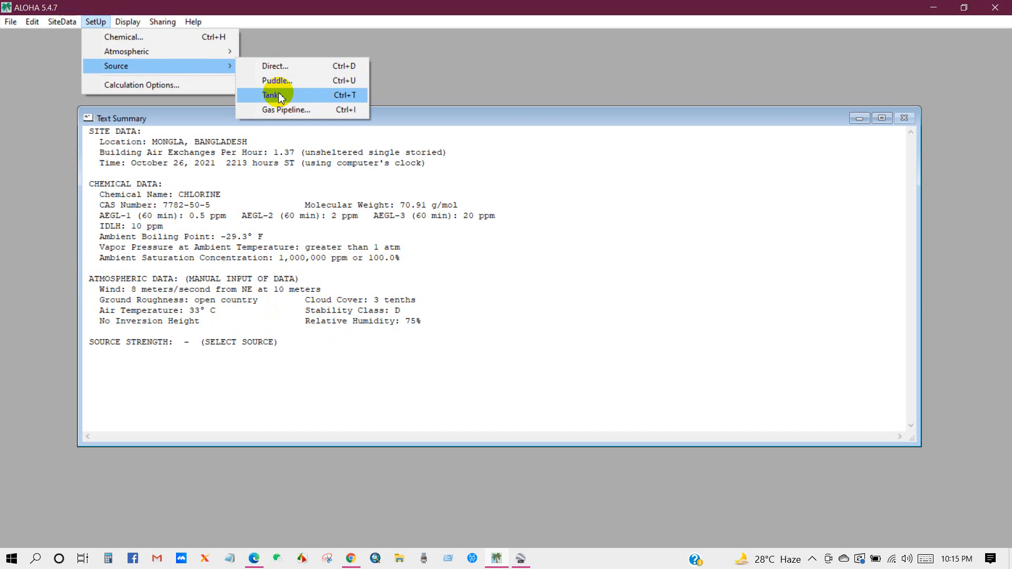
left_click(279, 96)
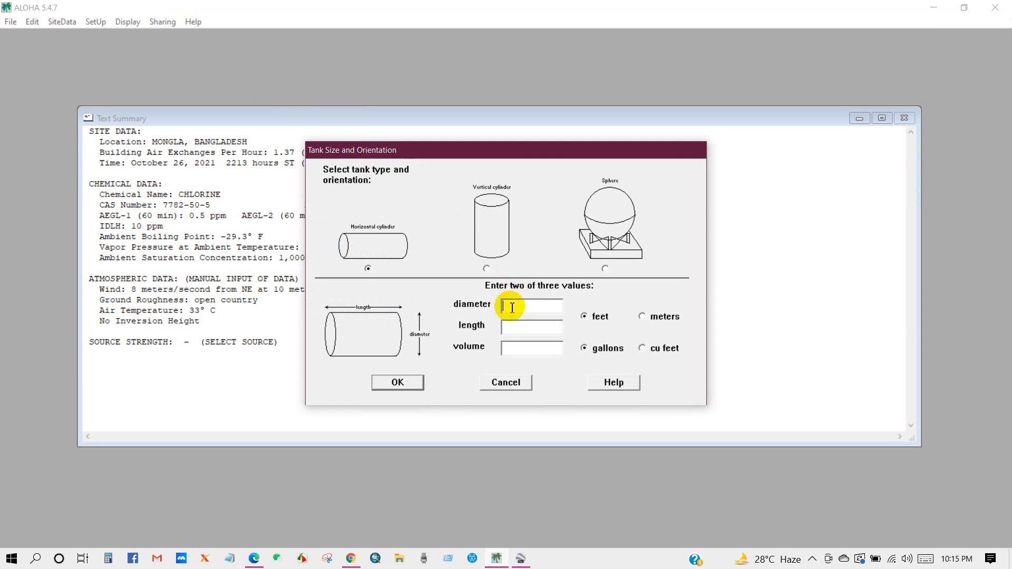
type("2.5")
double_click(509, 305)
left_click(515, 330)
type("6.8")
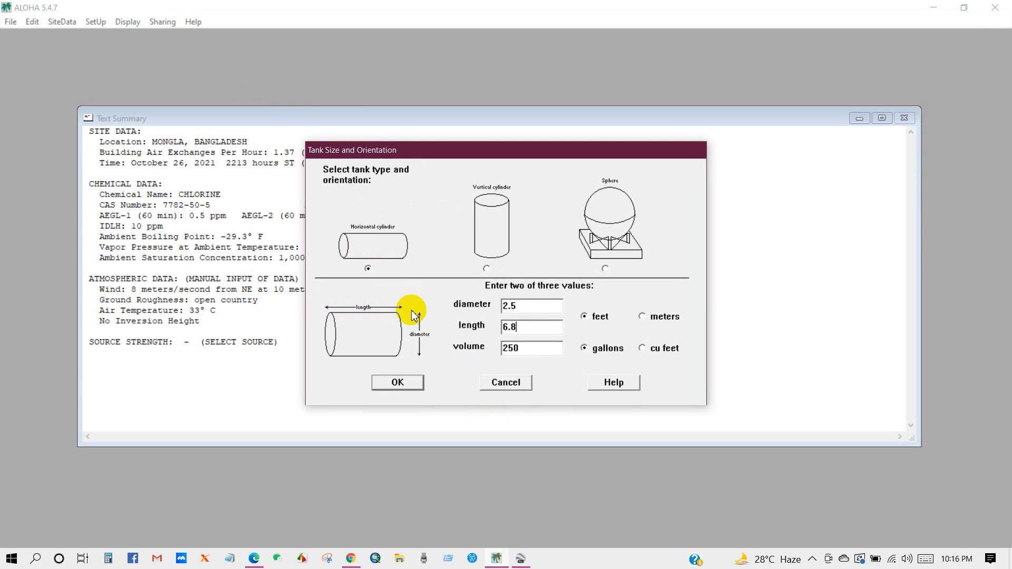
left_click(398, 382)
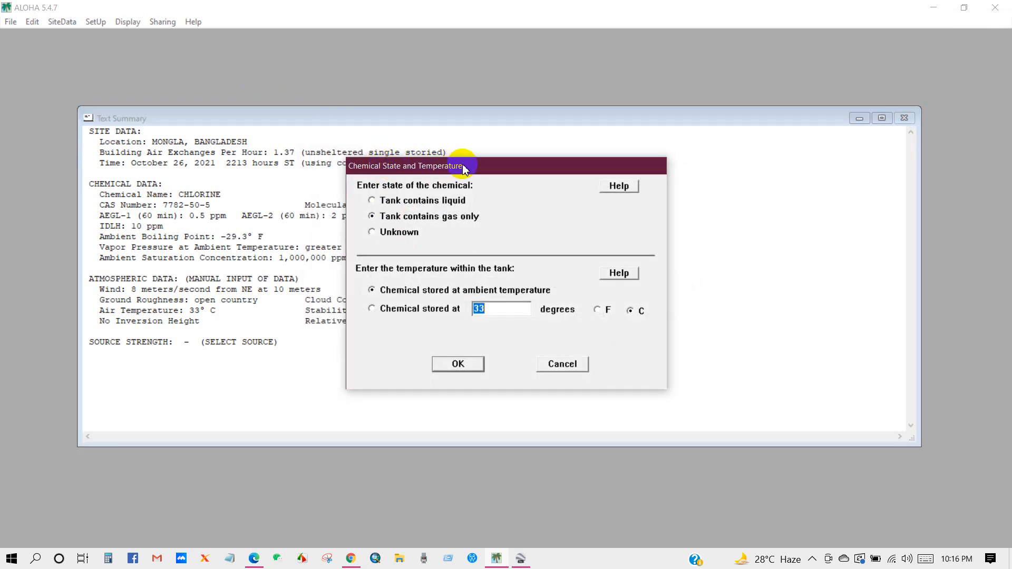
Step: Specify that the tank contains liquid stored at ambient temperature, with a mass of 1 ton (2,000 lbs)
left_click(379, 202)
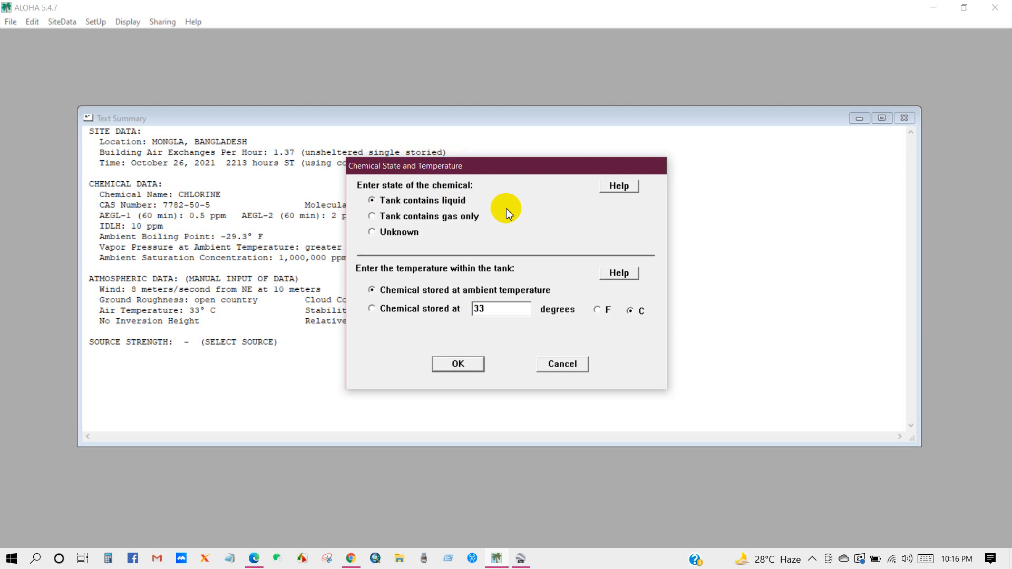
double_click(491, 309)
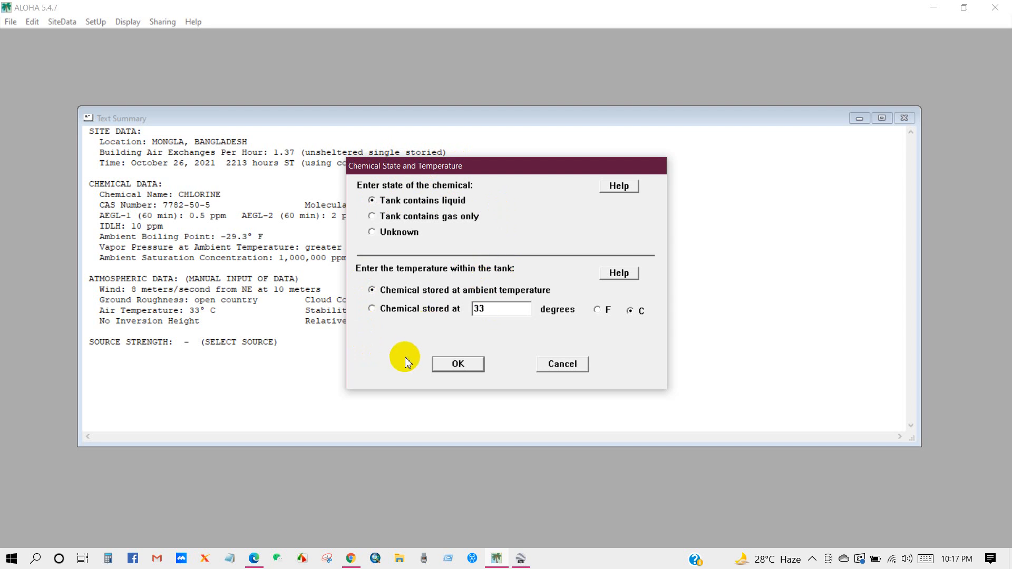
left_click(443, 364)
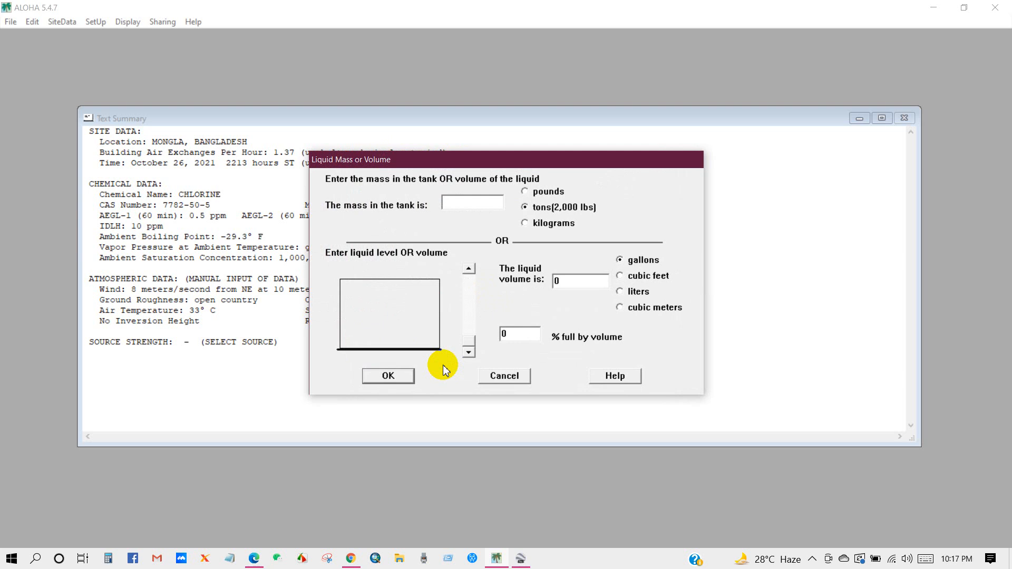
left_click(452, 206)
type("1")
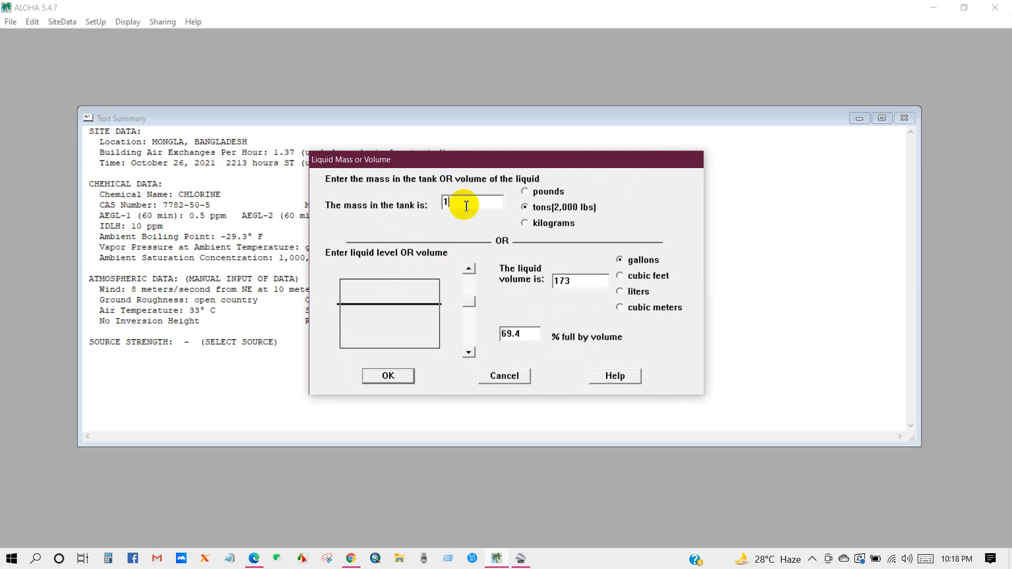
left_click(389, 383)
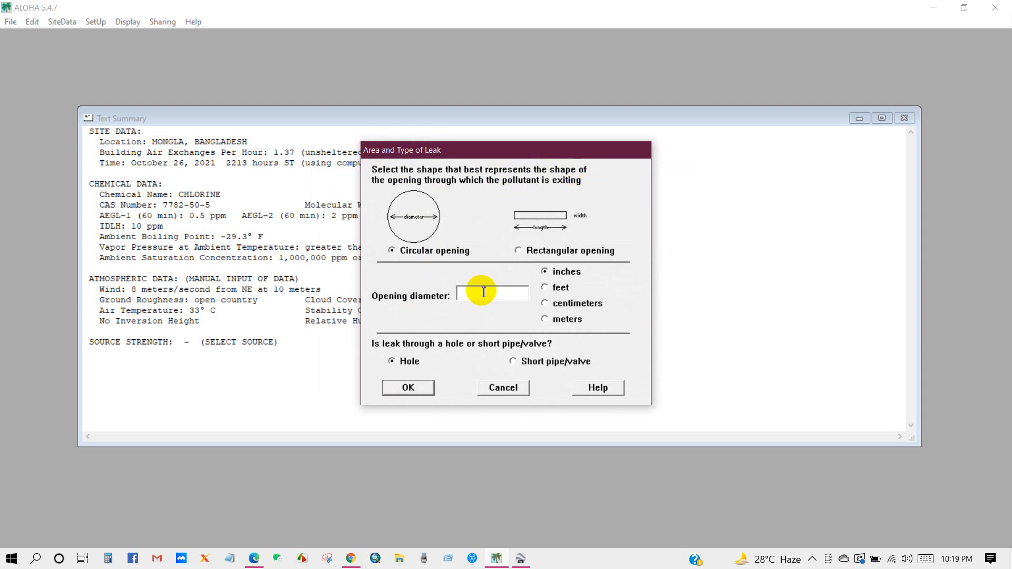
Step: Define the leak as a circular 0.5-inch opening through a short pipe/valve, 1.25 ft above the bottom of the tank
type("0.5")
left_click(411, 389)
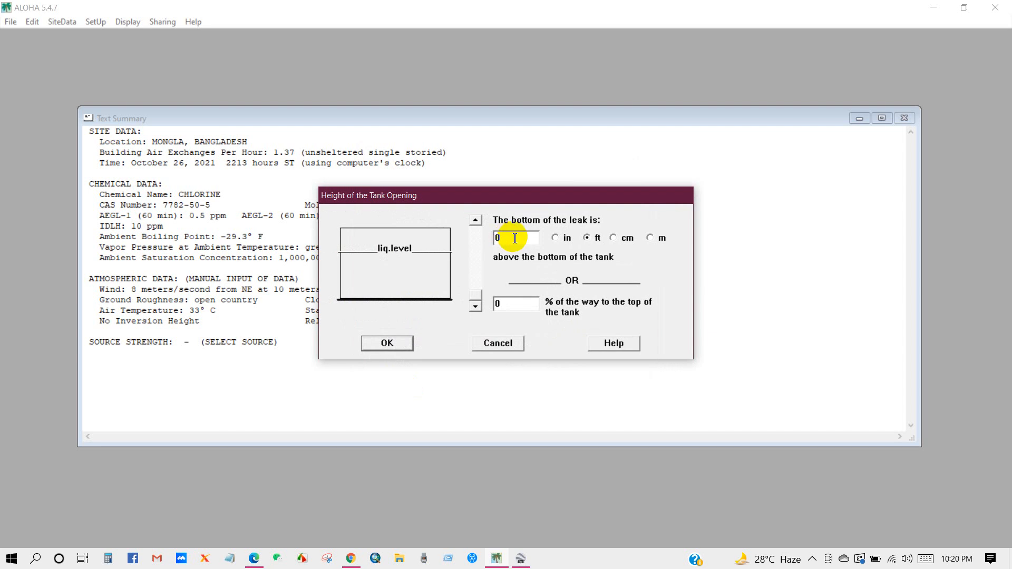
type("1.25")
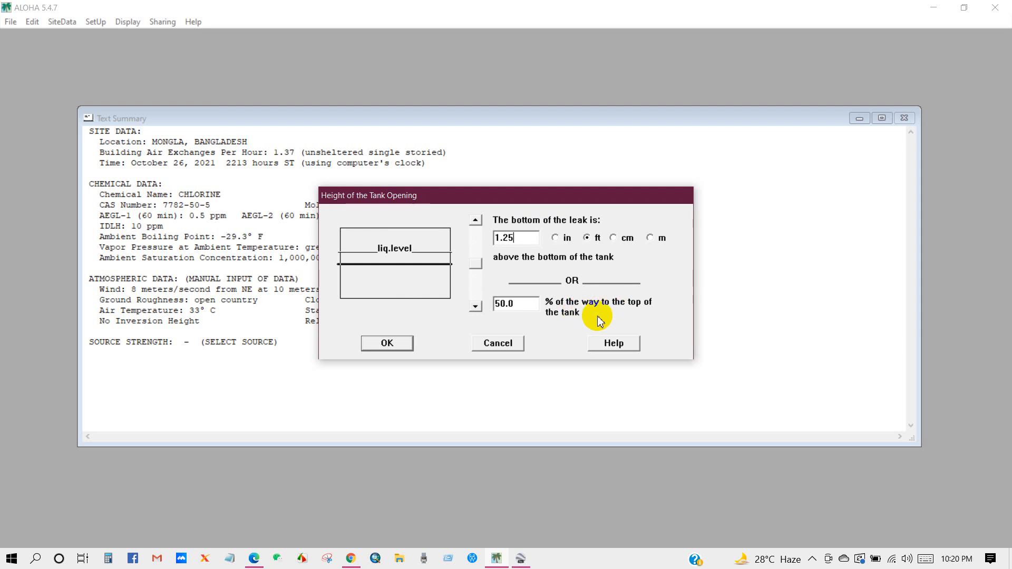
left_click(398, 344)
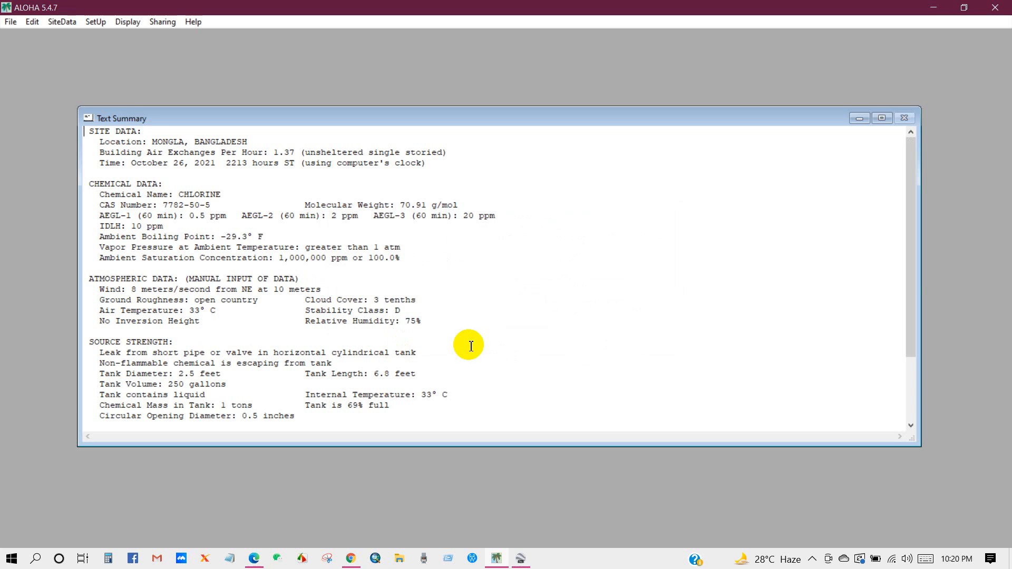
Step: Examine the source strength section of the text summary, including the release duration, release rate and total amount released
left_click_drag(912, 293, 911, 355)
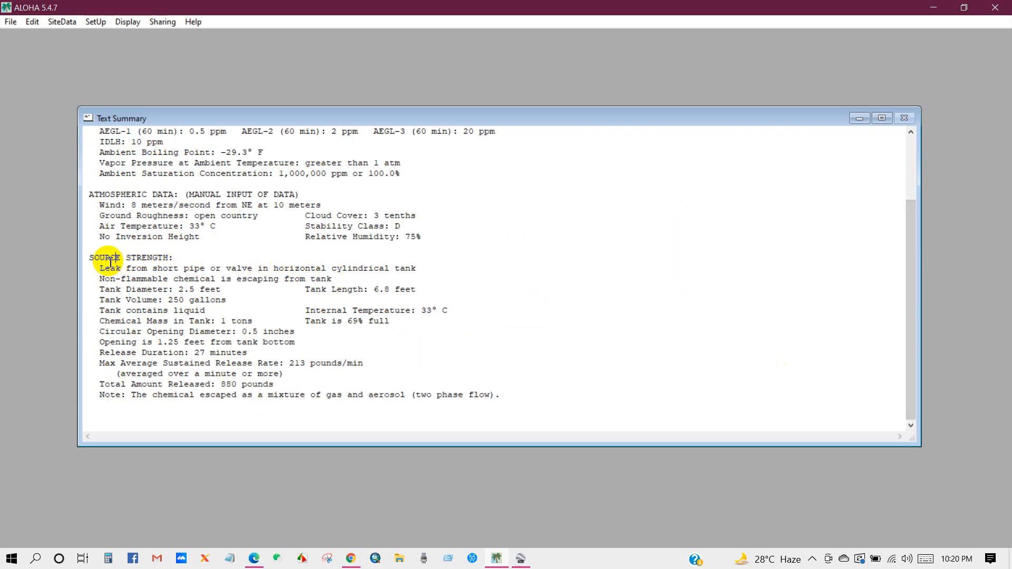
left_click_drag(83, 258, 201, 257)
left_click(200, 257)
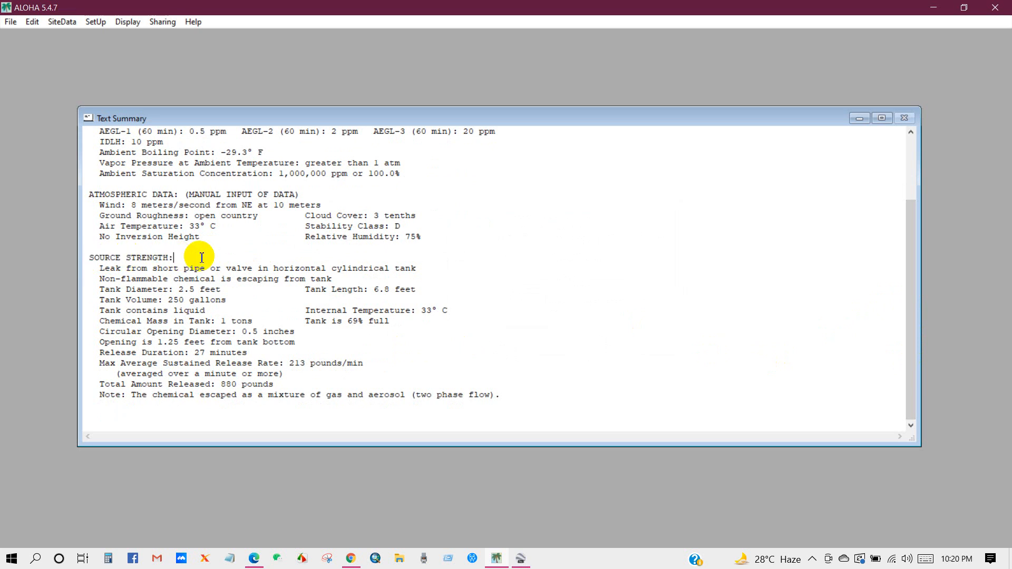
left_click_drag(101, 269, 530, 396)
left_click(530, 397)
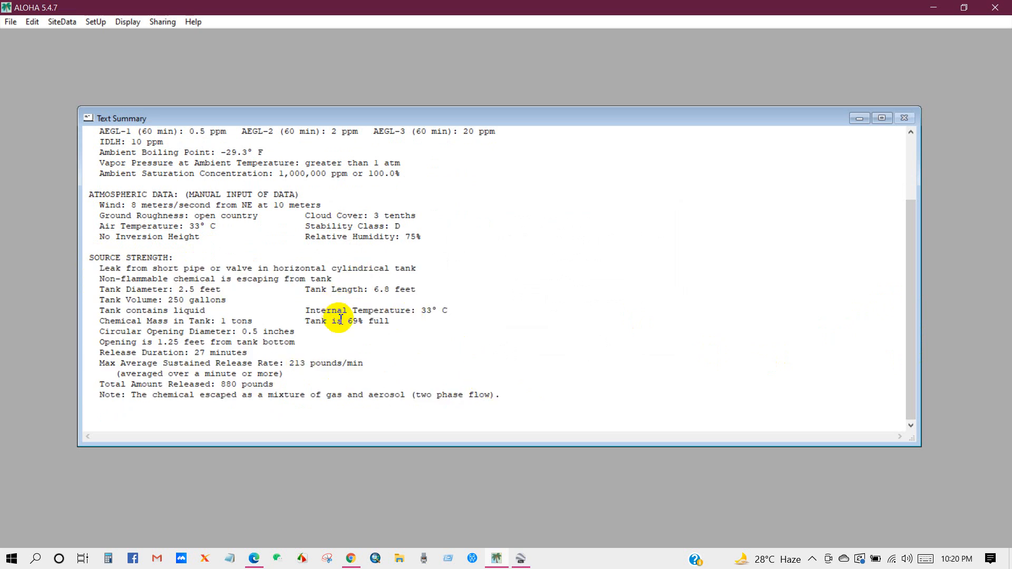
Step: Set the downwind dispersion calculation to let ALOHA decide the spreading algorithm
left_click(132, 22)
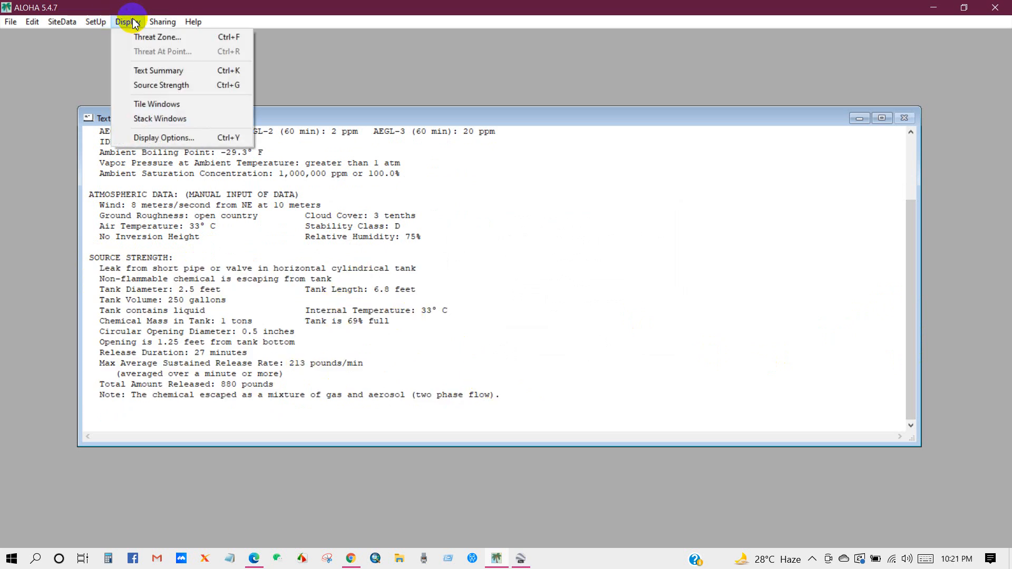
mouse_move(96, 24)
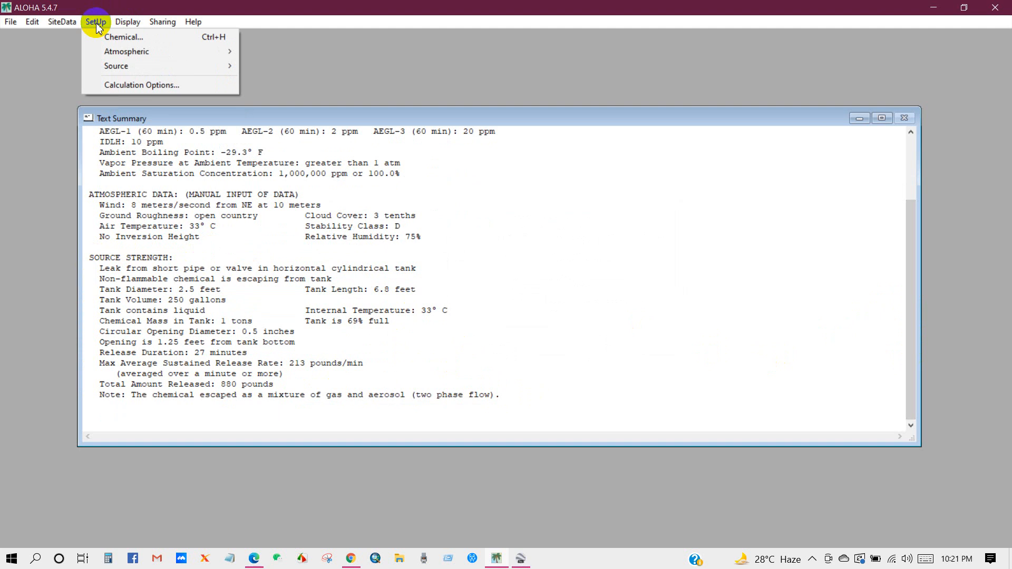
left_click(119, 87)
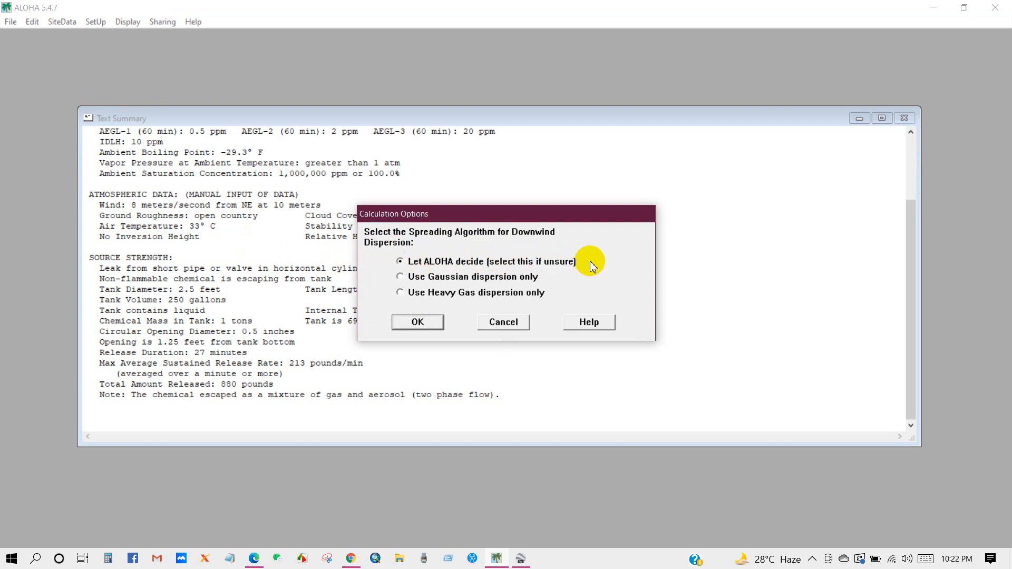
left_click(411, 325)
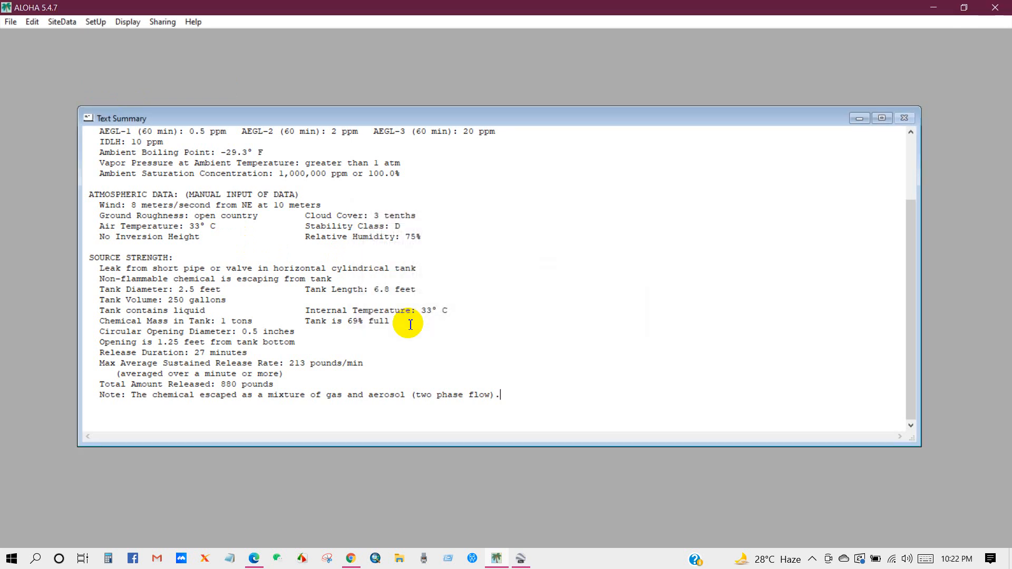
Step: Set the display output to English units and accept the display options
left_click(97, 22)
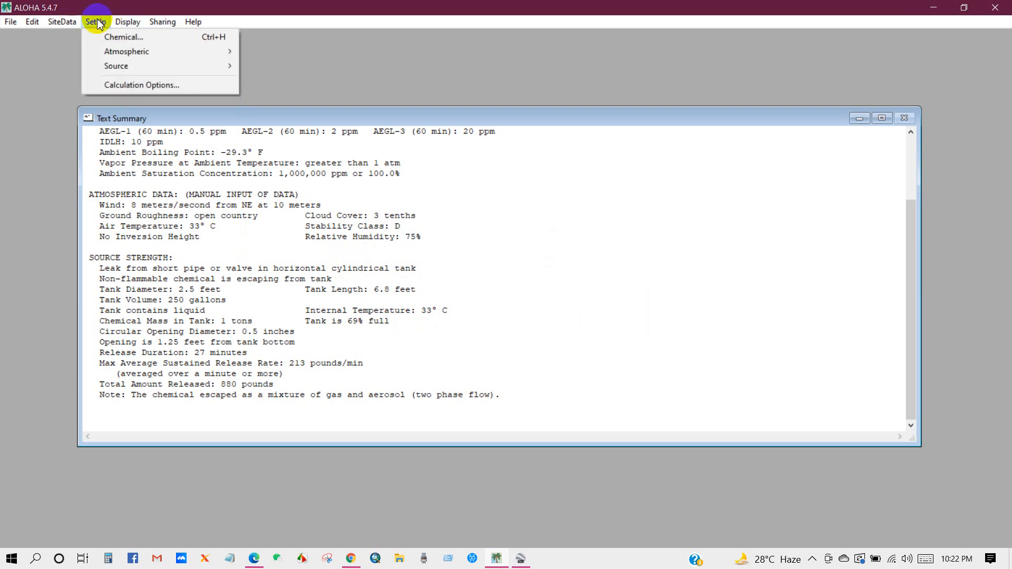
left_click(162, 156)
left_click(126, 23)
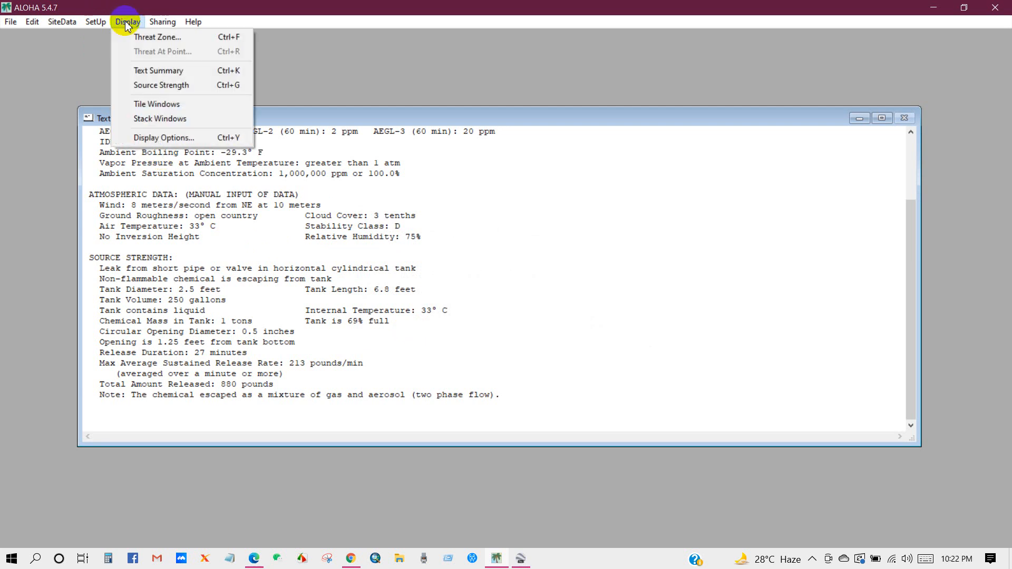
left_click(143, 138)
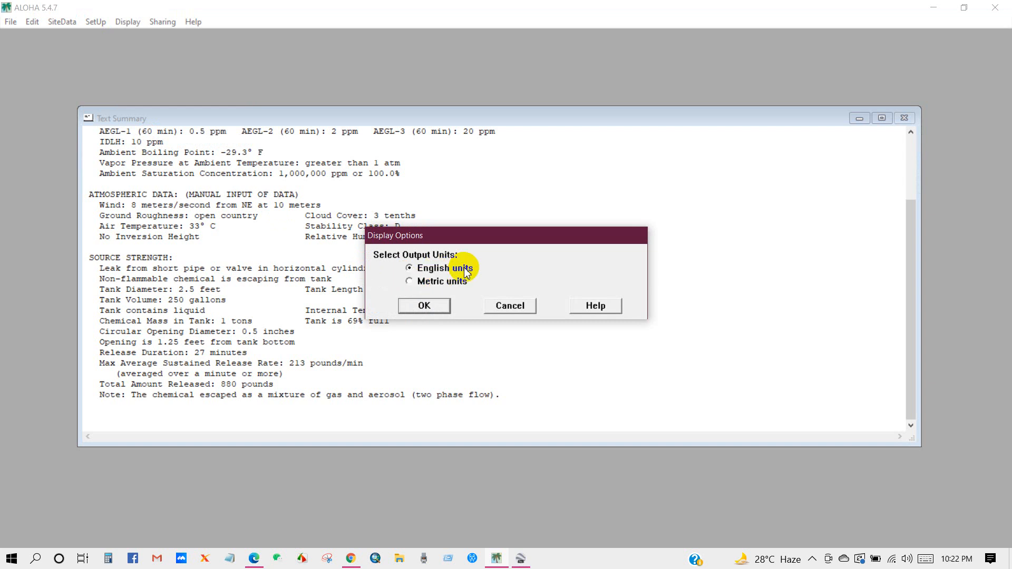
left_click(438, 306)
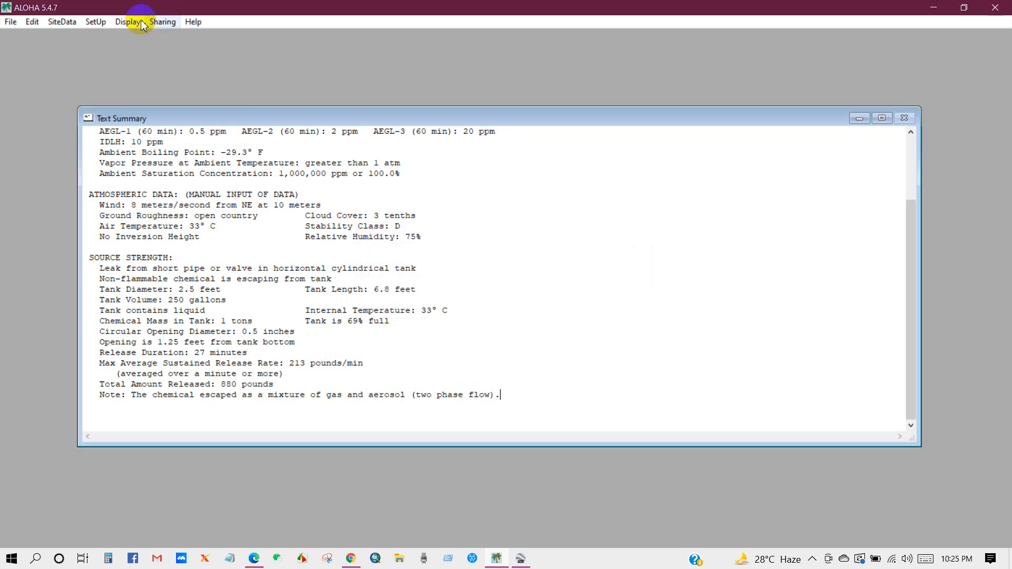
Step: Plot the toxic threat zone with AEGL-3 for red, AEGL-2 for orange and AEGL-1 for yellow, and move the plot to uncover the text summary
left_click(127, 21)
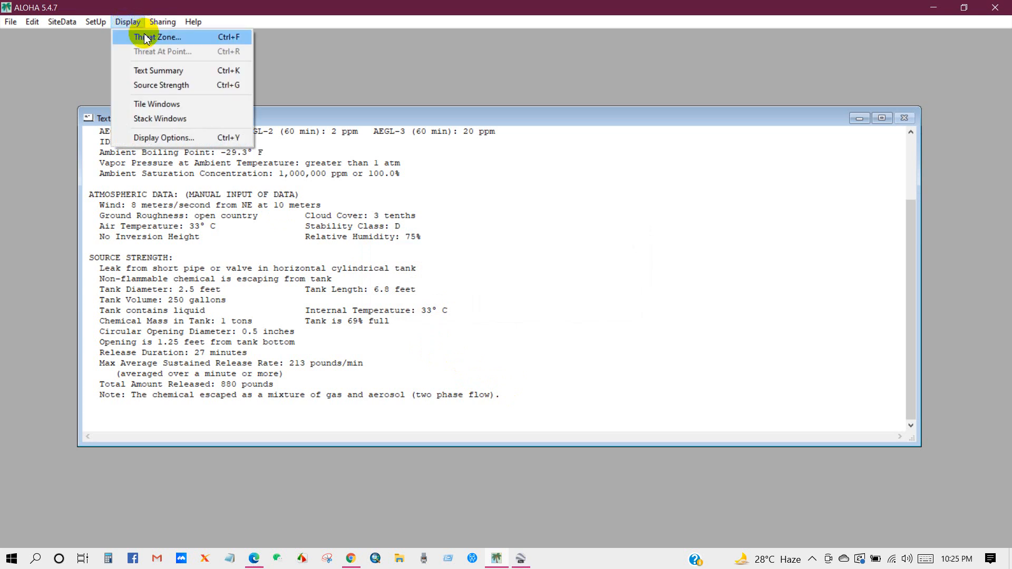
left_click(152, 38)
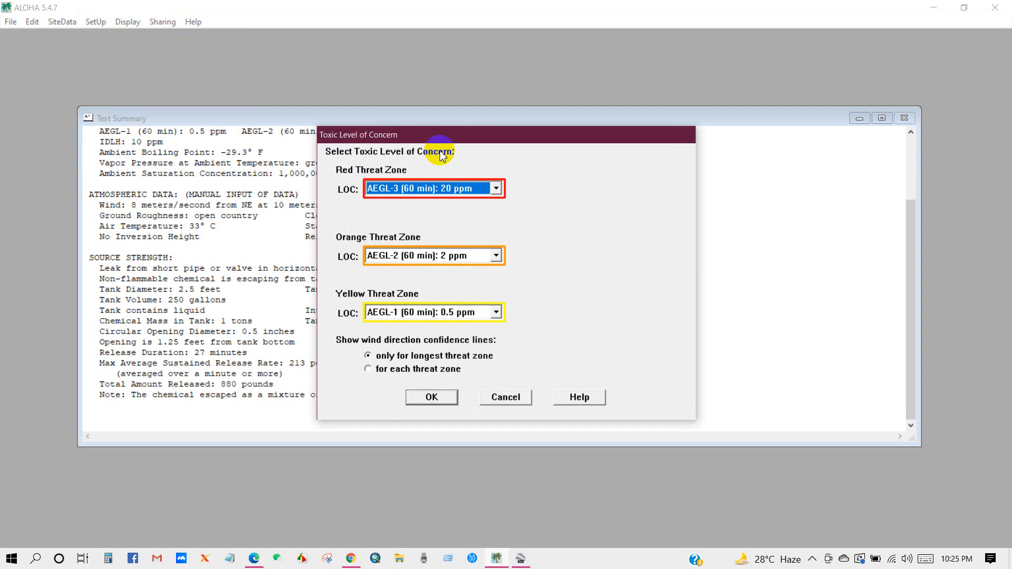
left_click(496, 191)
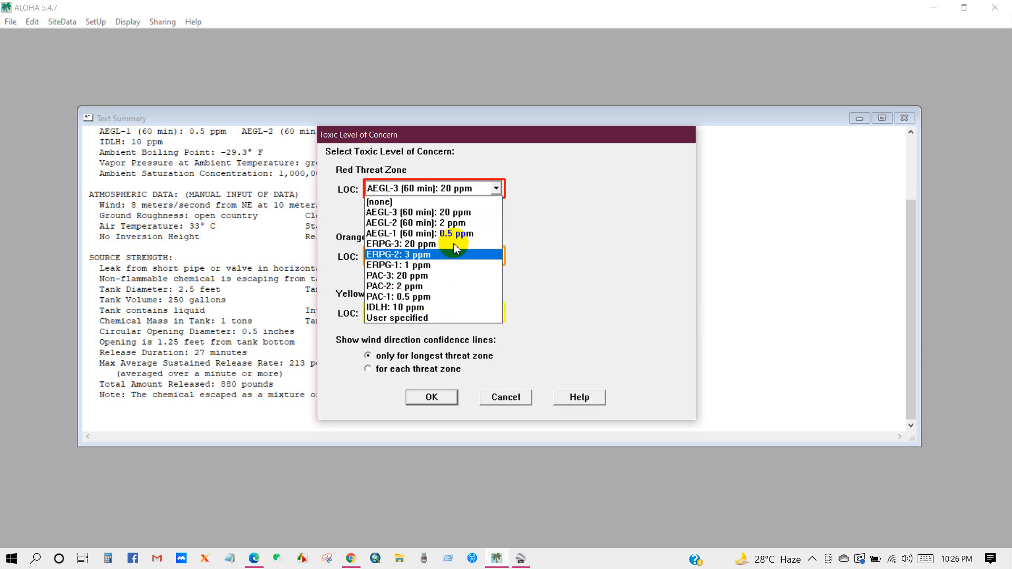
left_click(458, 212)
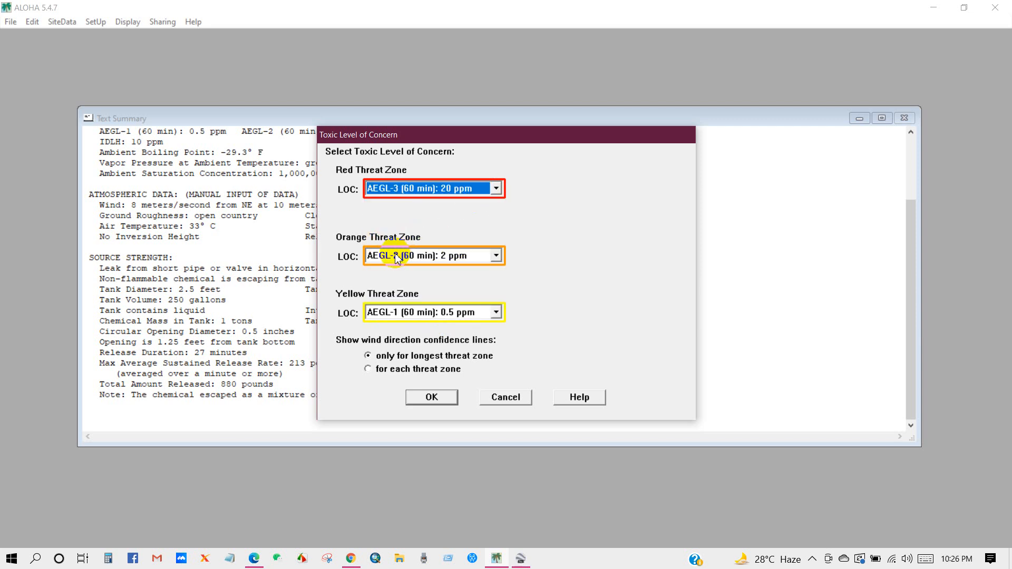
left_click(496, 257)
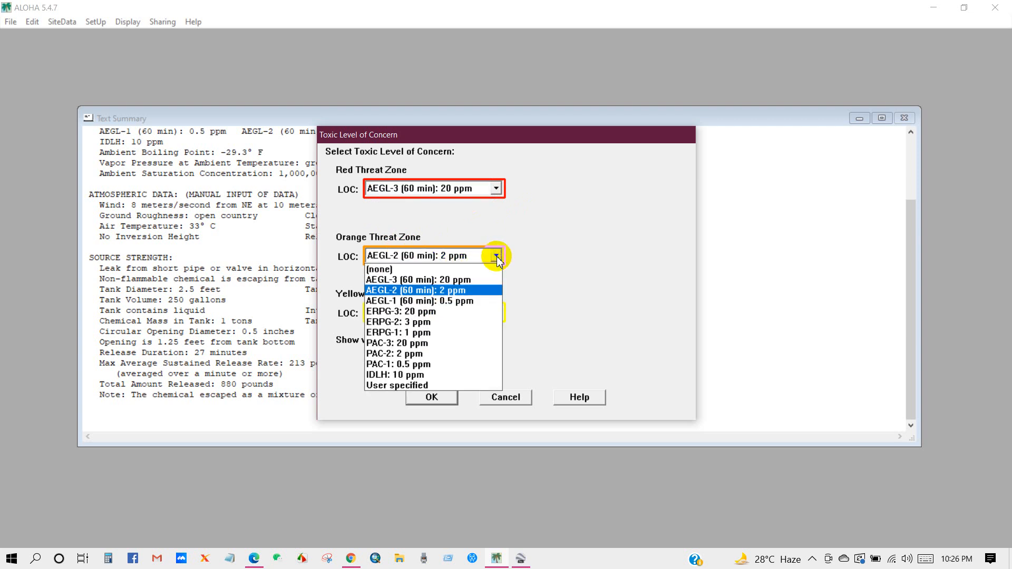
left_click(459, 291)
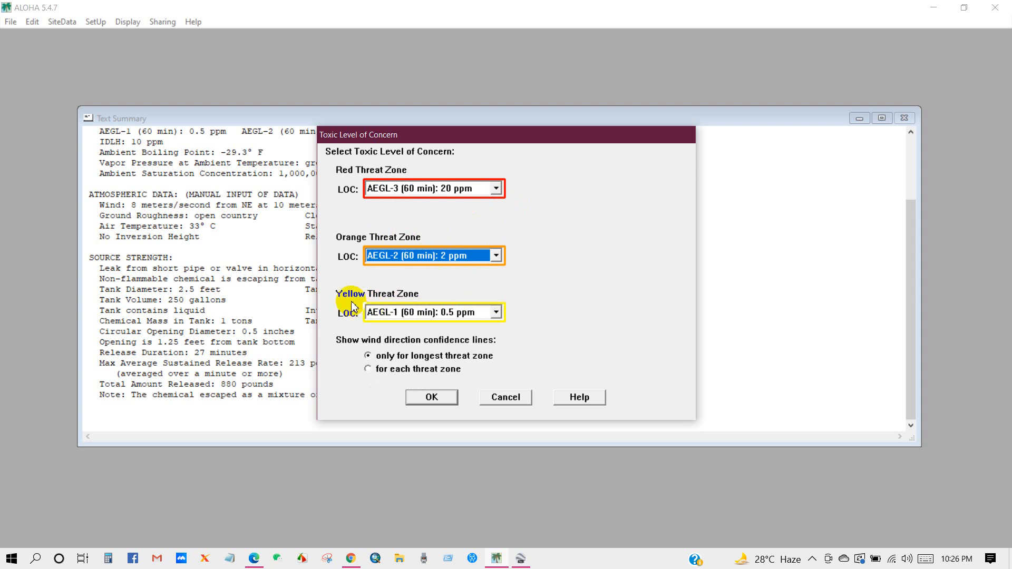
left_click(493, 316)
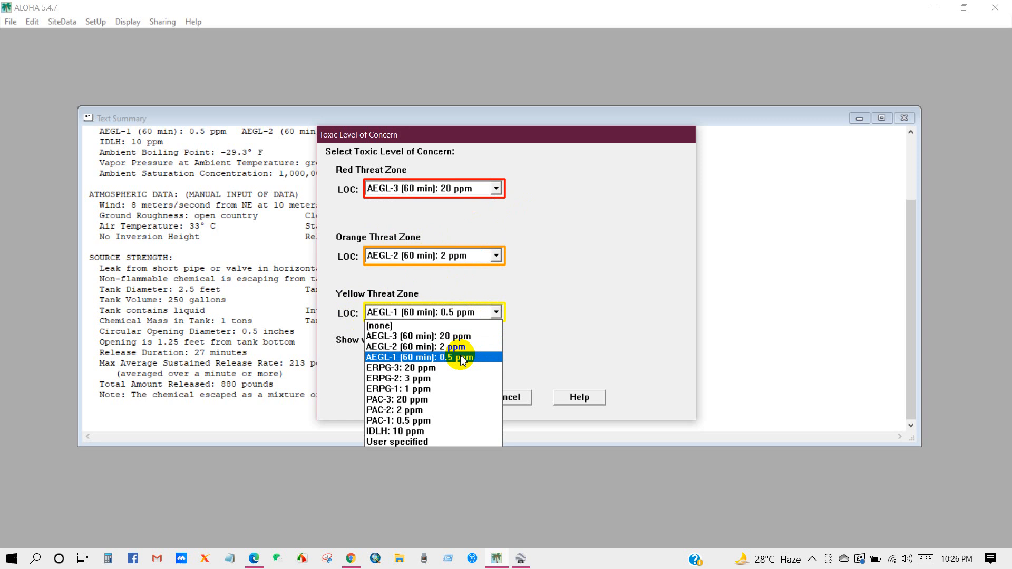
left_click(461, 359)
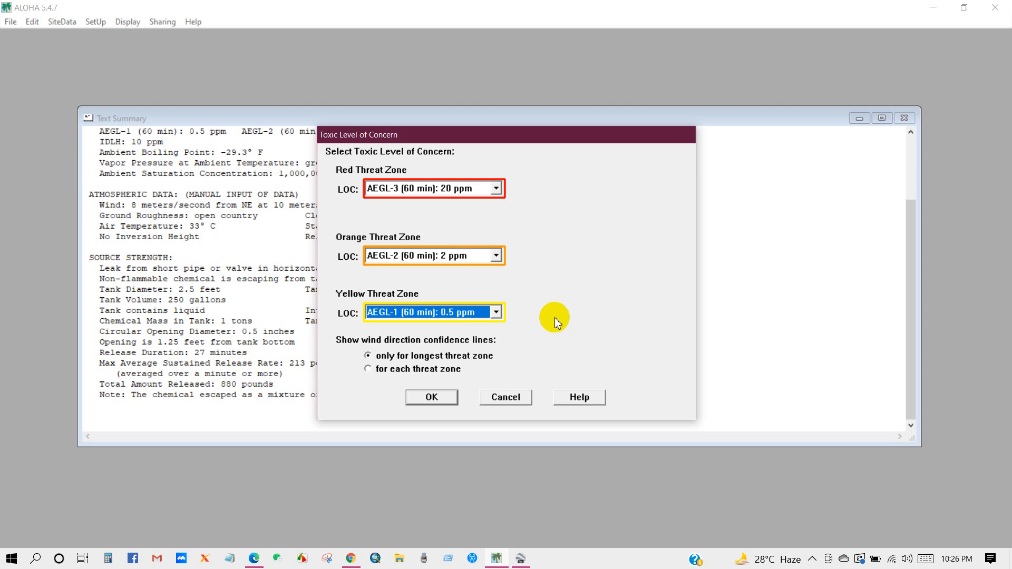
left_click(441, 401)
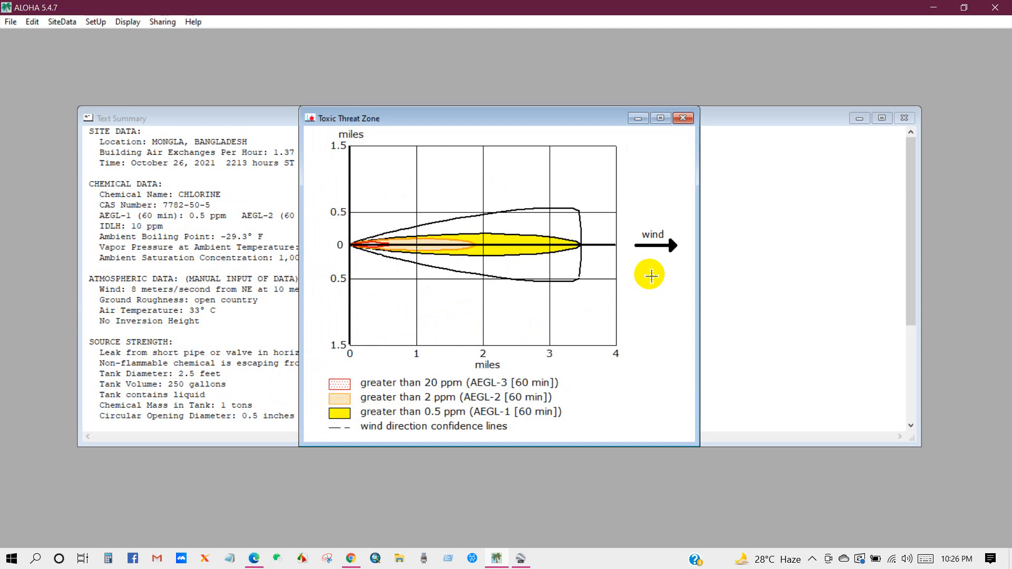
left_click_drag(437, 121, 640, 114)
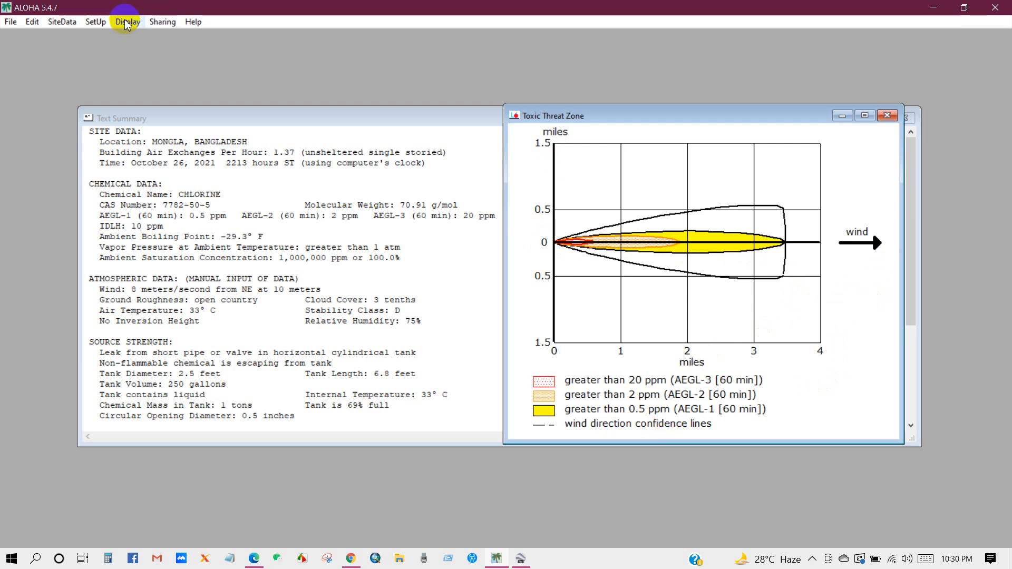
Step: Plot the threat at a point using relative coordinates, with a downwind distance of 1500 yards and a crosswind distance of 0 yards
left_click(126, 22)
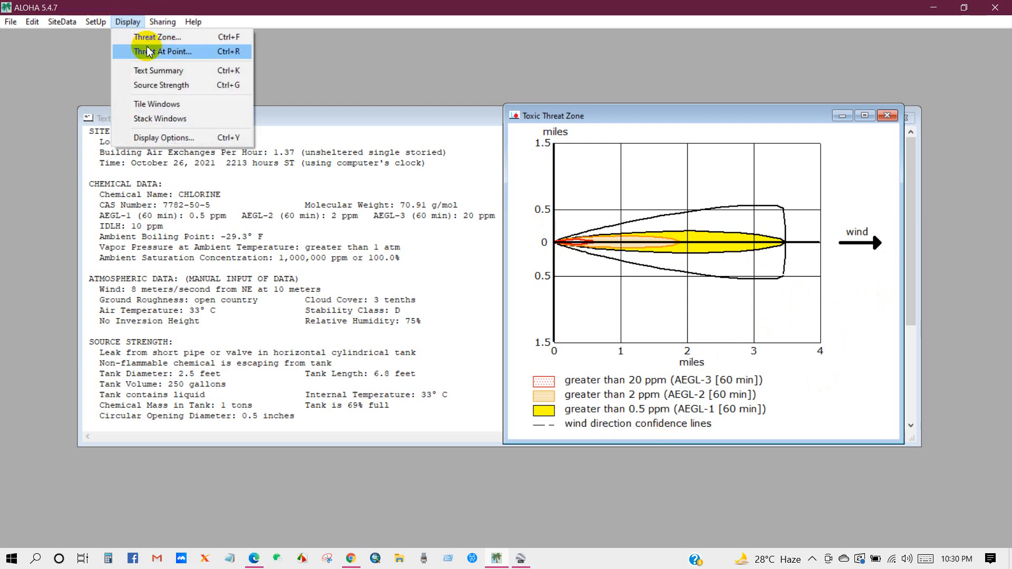
left_click(170, 53)
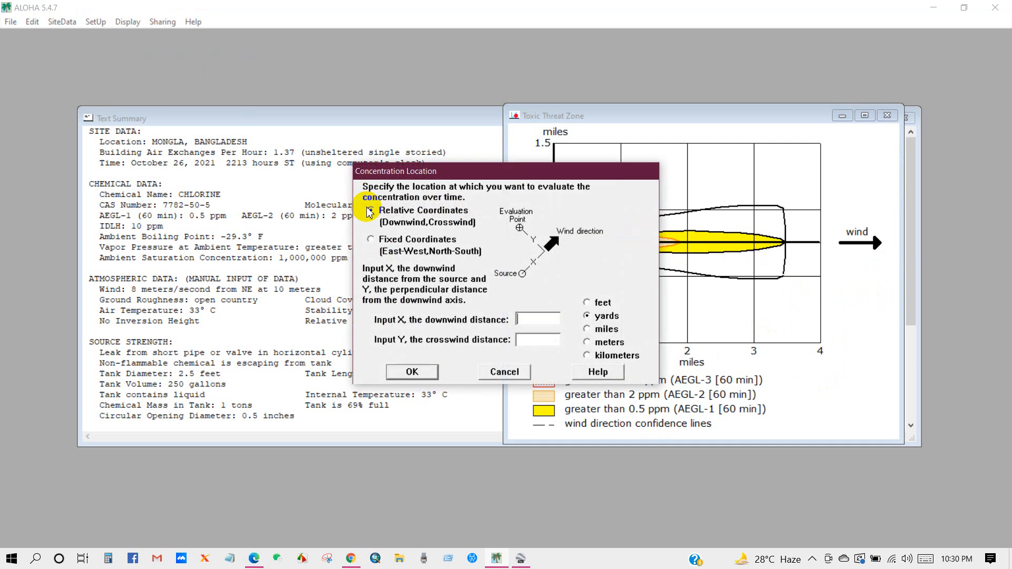
left_click(369, 211)
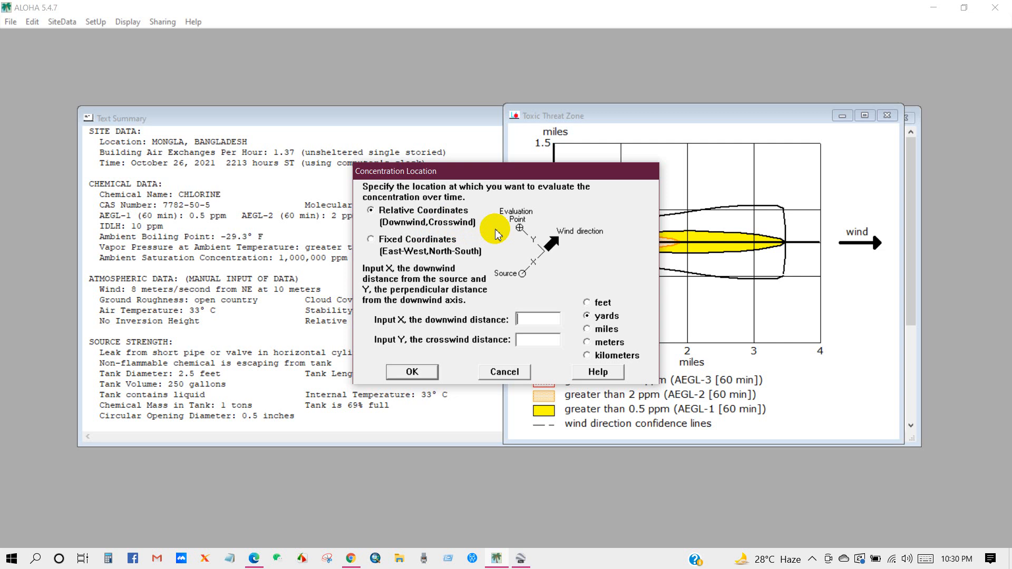
type("1500")
double_click(529, 320)
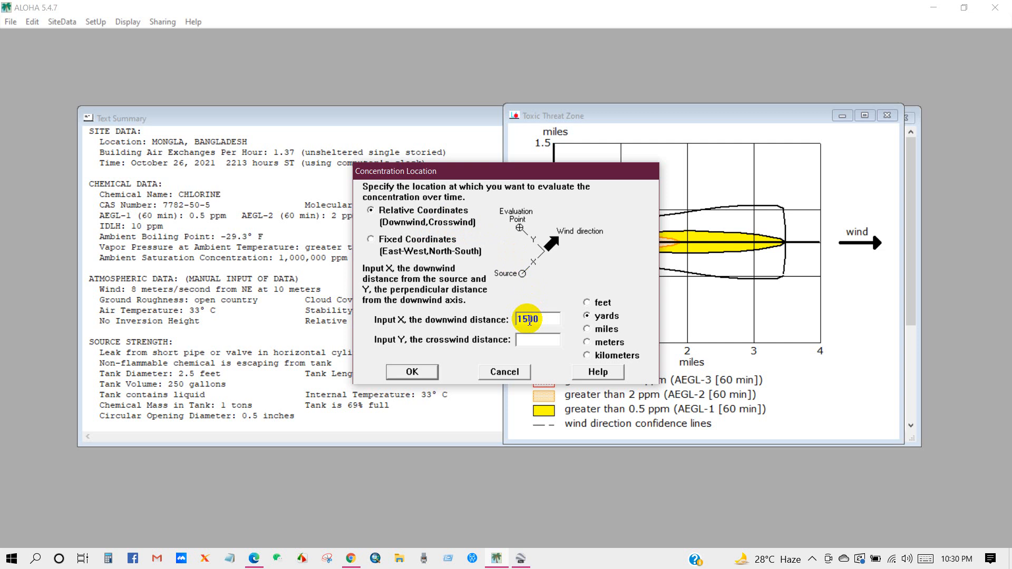
left_click(529, 340)
type("0")
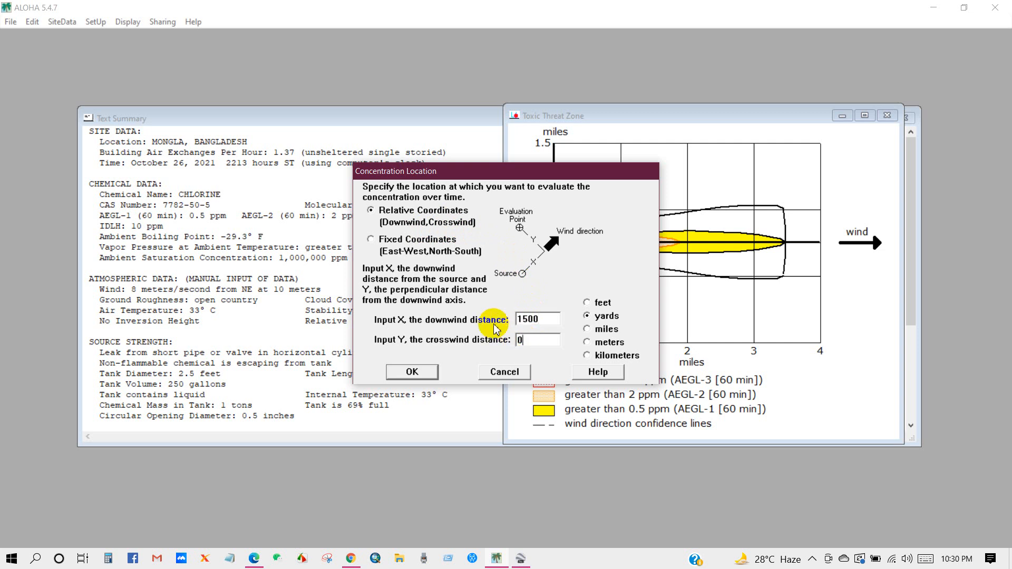
left_click(412, 372)
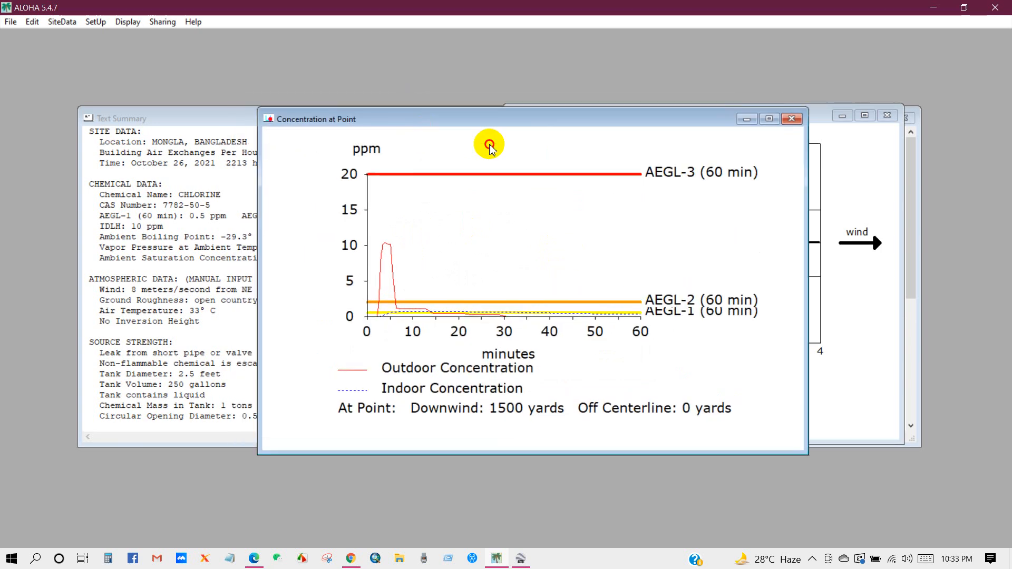
Step: Shrink the Concentration at Point graph and place it over the lower part of the Toxic Threat Zone plot, keeping the plume uncovered
left_click_drag(486, 140, 191, 118)
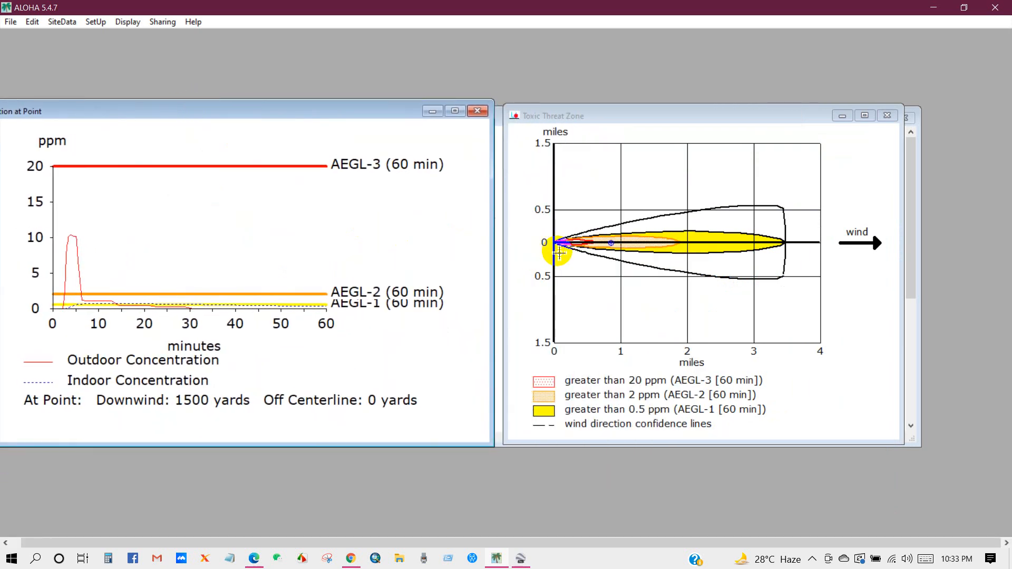
left_click_drag(334, 113, 615, 175)
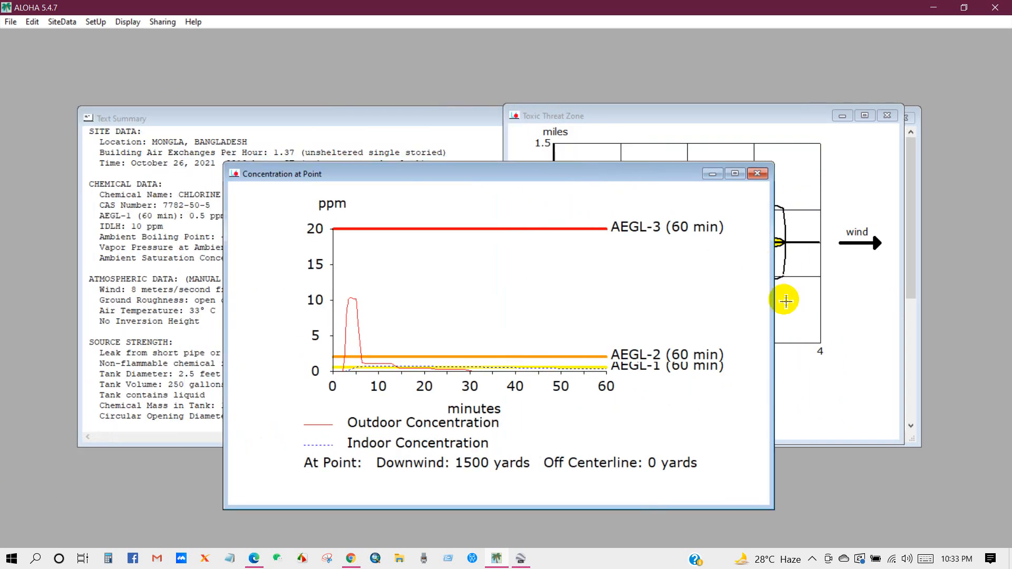
left_click_drag(774, 299, 586, 300)
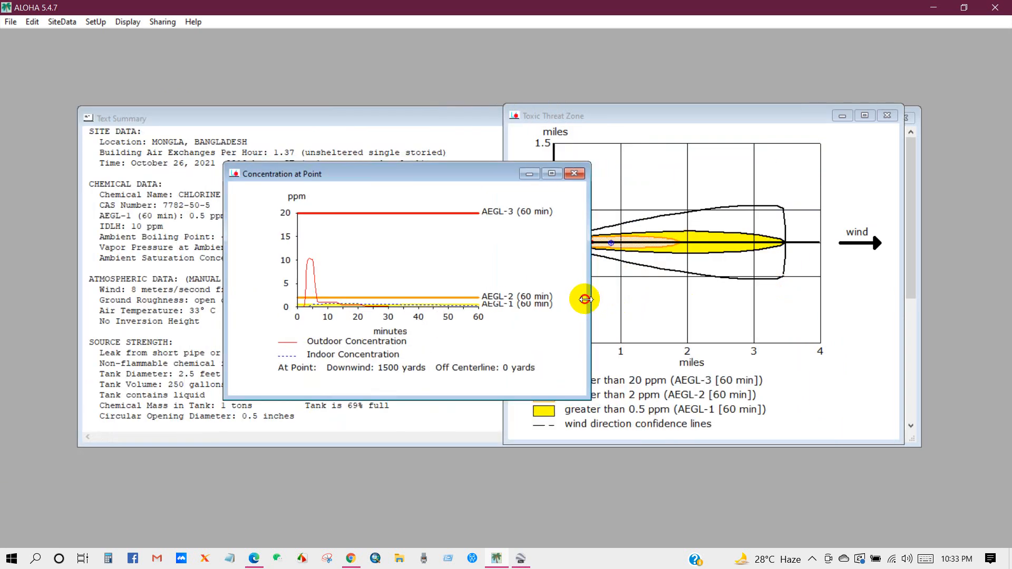
left_click_drag(418, 176, 737, 306)
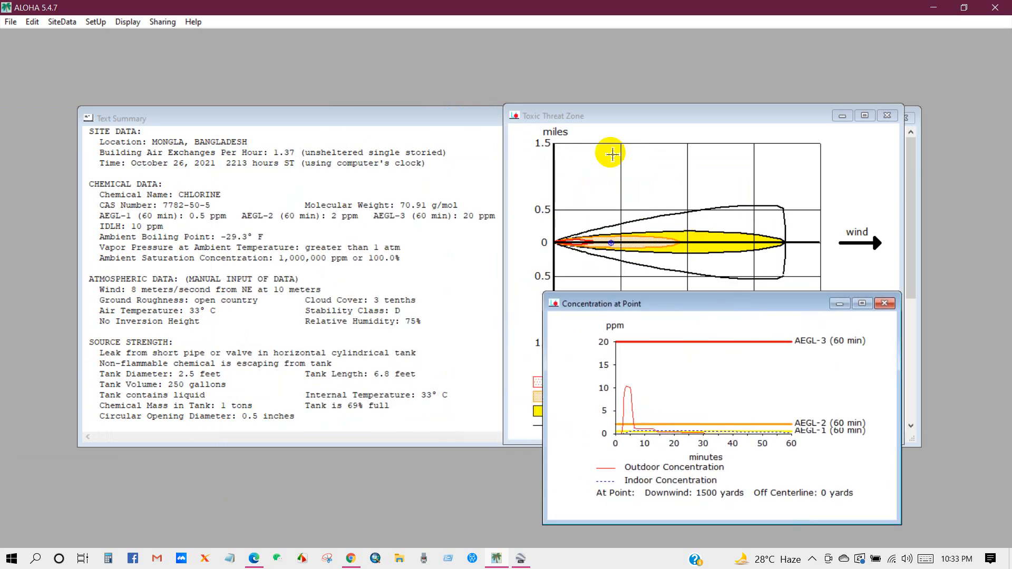
Step: Enlarge the text summary and examine it from the site data through to the threat zone and threat at point sections
double_click(342, 117)
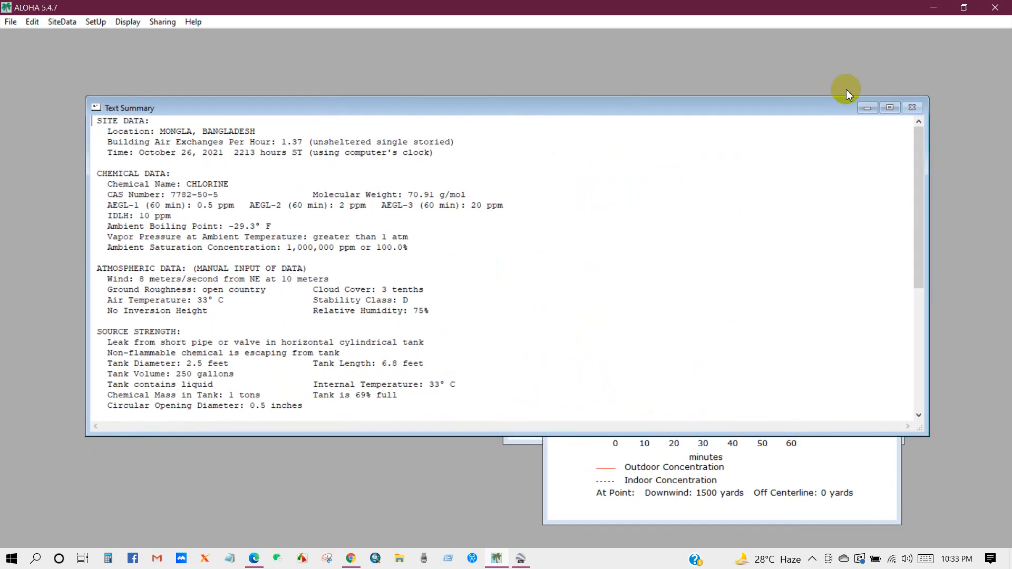
left_click(889, 107)
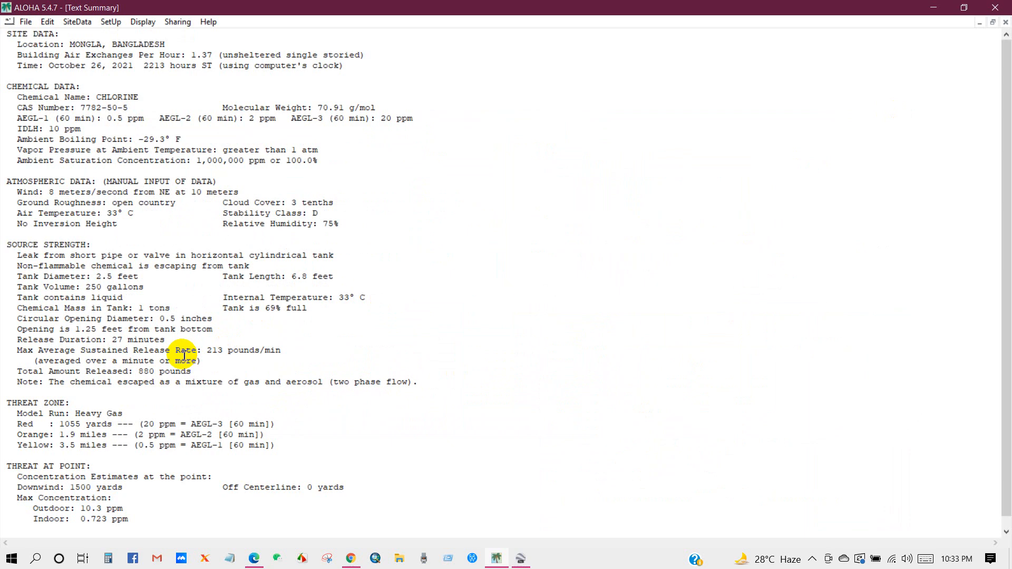
scroll(179, 356, "down", 1)
scroll(179, 357, "up", 1)
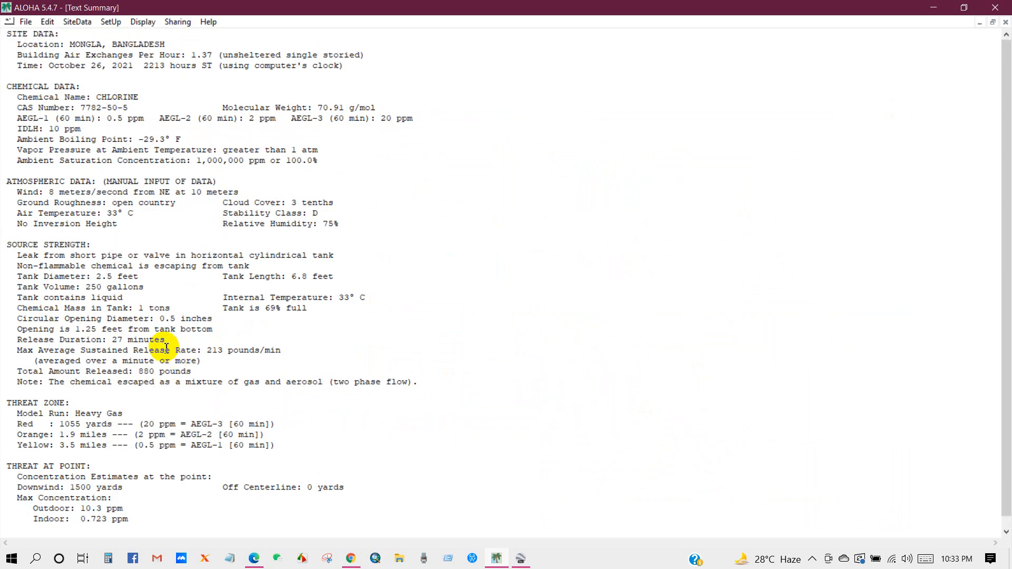
scroll(176, 356, "down", 1)
left_click_drag(140, 508, 11, 31)
left_click(89, 203)
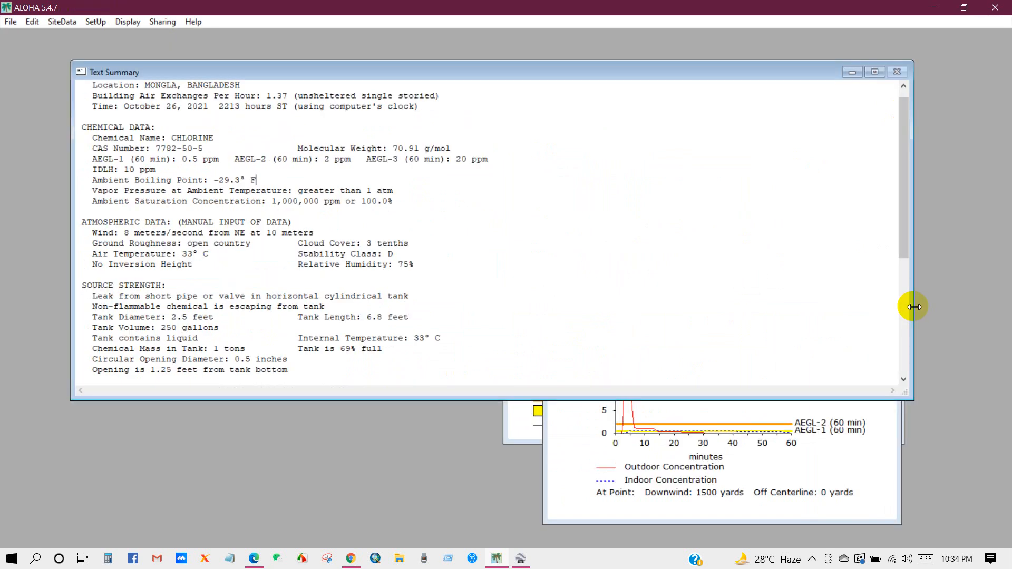
Step: Narrow the Text Summary window and rearrange it with the Toxic Threat Zone and Concentration at Point windows, bringing the threat zone plot to the front
left_click_drag(913, 306, 480, 308)
left_click_drag(284, 68, 240, 72)
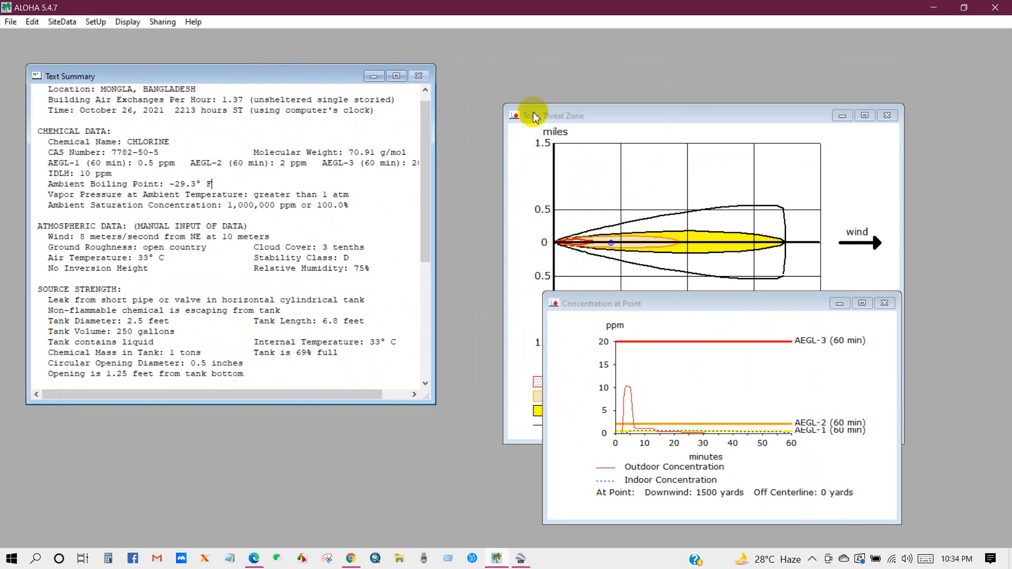
left_click_drag(606, 114, 561, 68)
left_click(762, 440)
left_click_drag(733, 311, 776, 333)
left_click(637, 166)
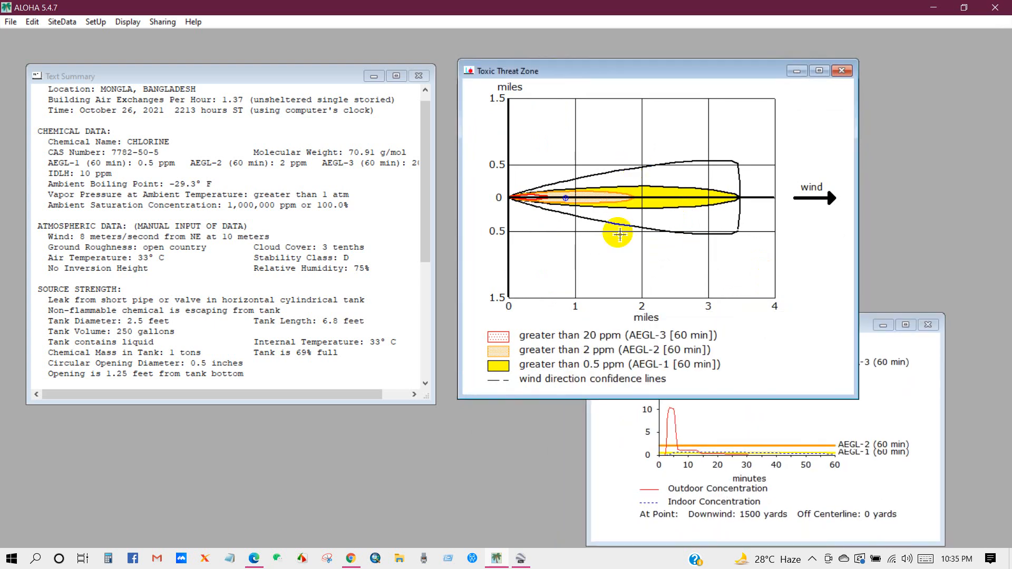
Step: Start exporting the threat zones in KML format for Google Earth, with the source longitude set to east
left_click(11, 23)
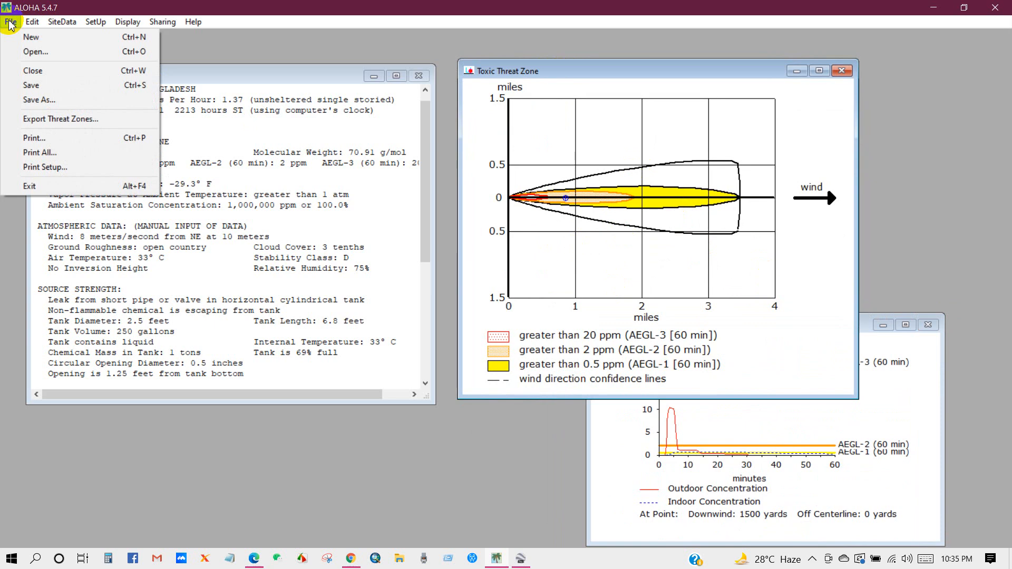
left_click(56, 120)
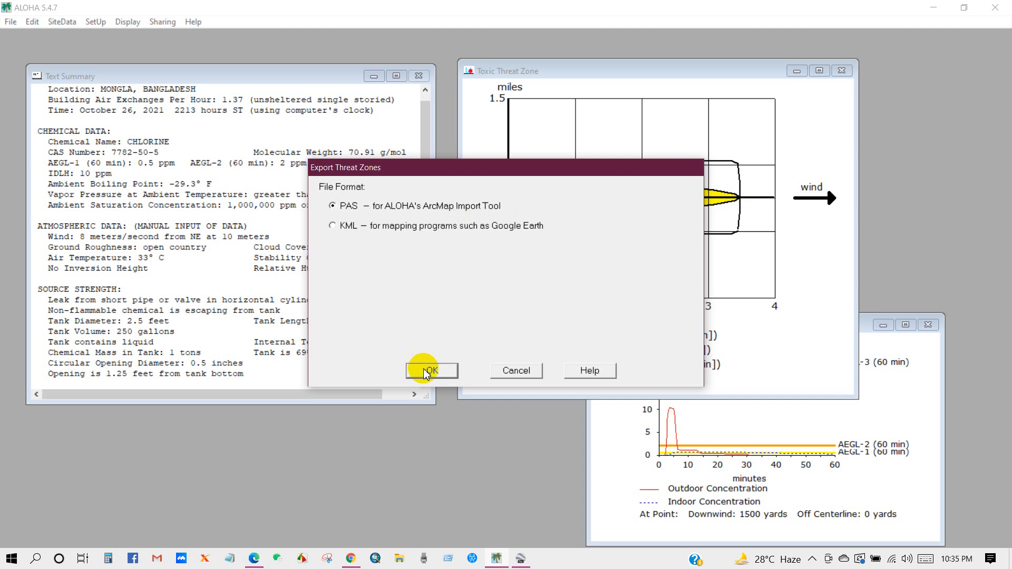
left_click(332, 226)
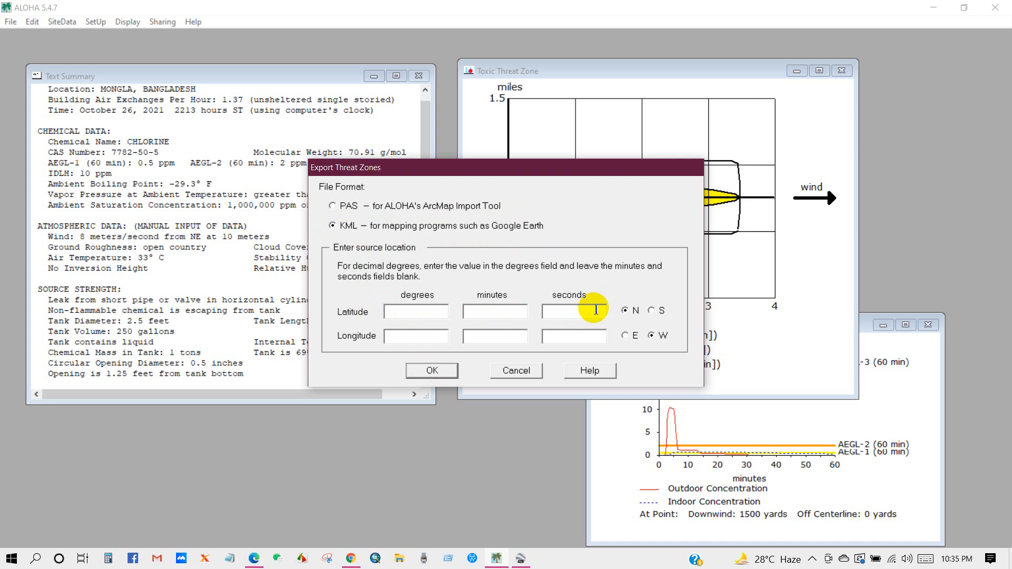
left_click(624, 336)
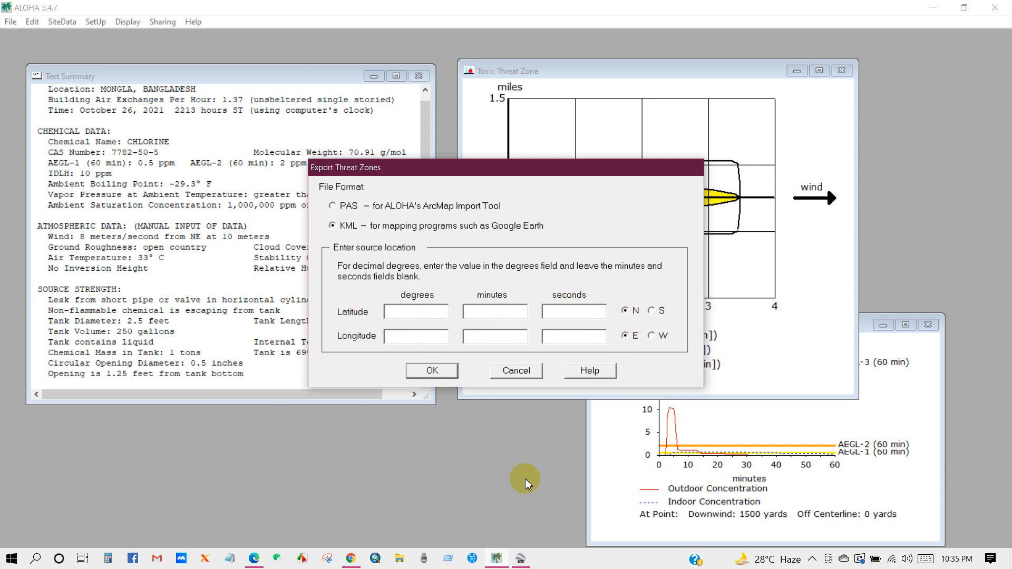
Step: Switch to Google Earth Pro, accept the new placemark at the source, and set the latitude/longitude display to Degrees, Minutes, Seconds
left_click(520, 557)
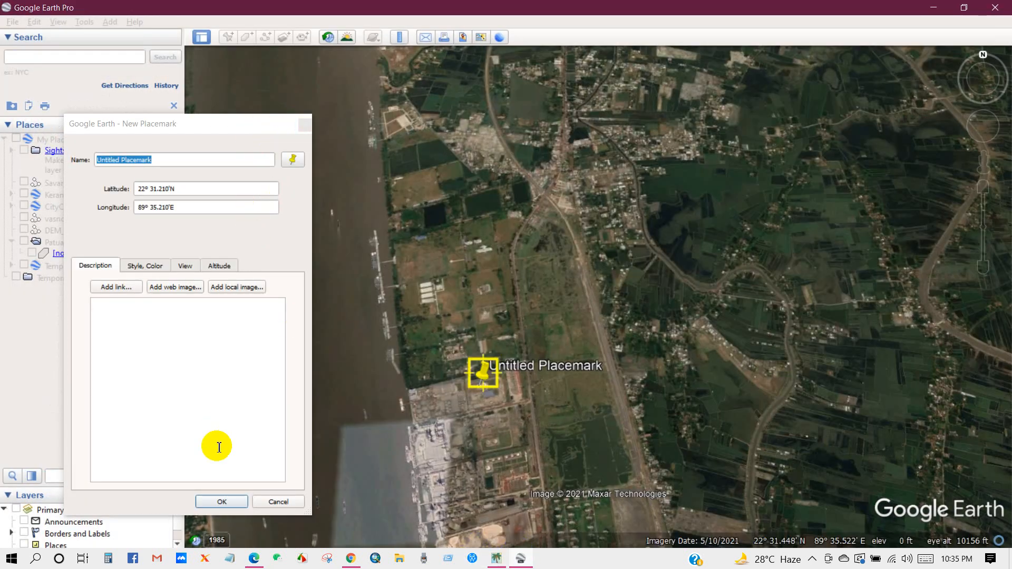
left_click(222, 501)
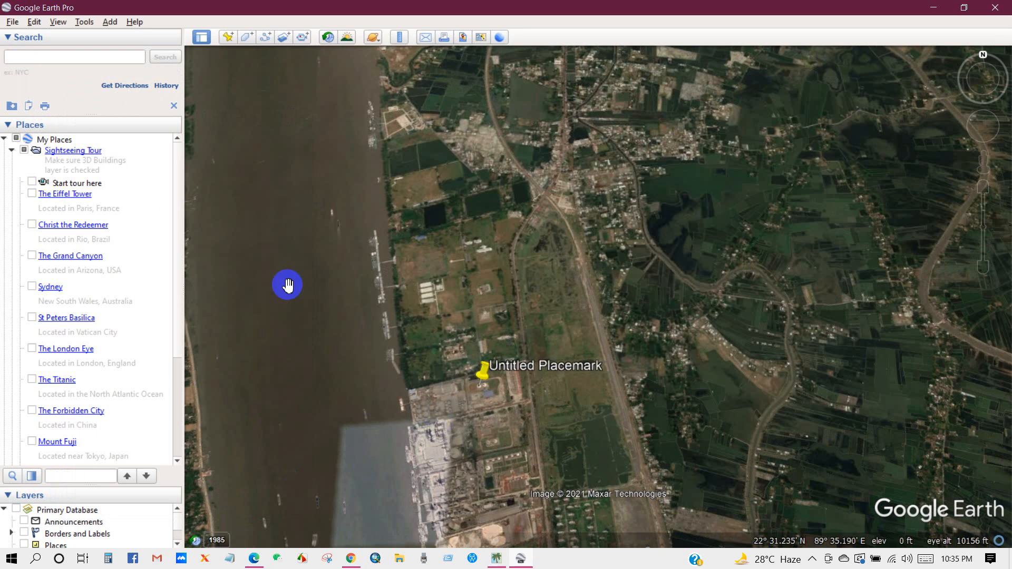
left_click(36, 24)
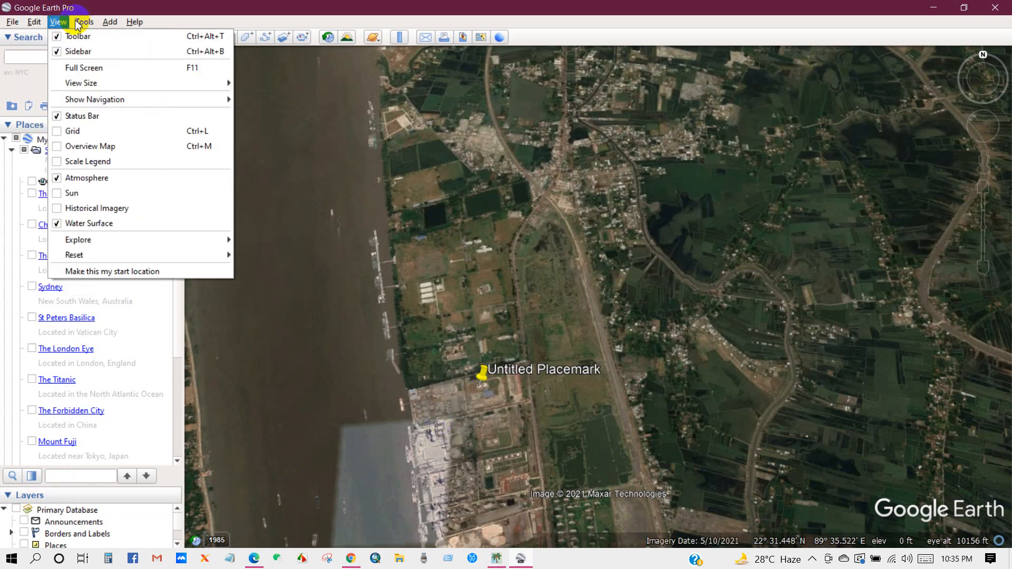
left_click(108, 131)
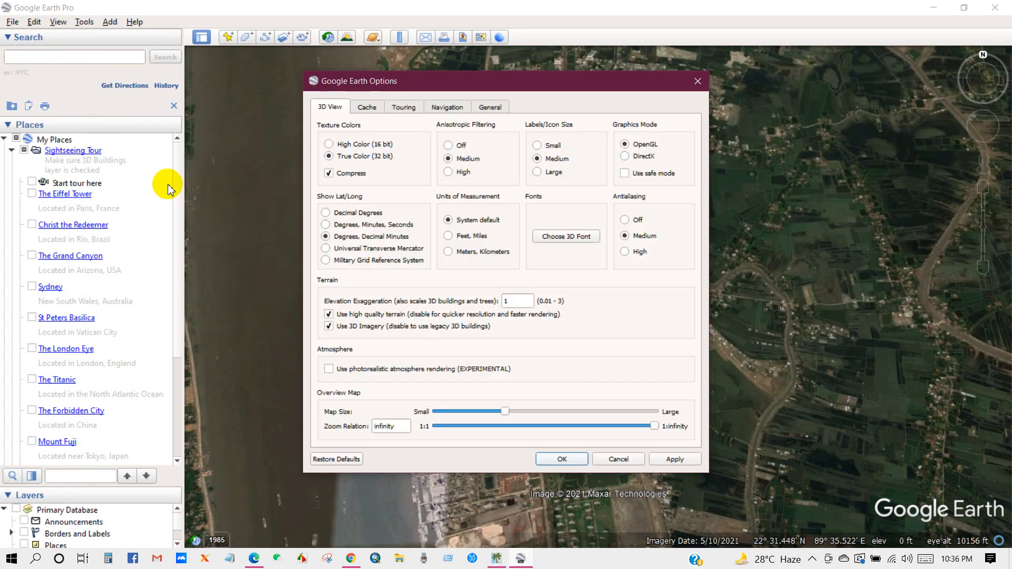
left_click(325, 226)
left_click(562, 459)
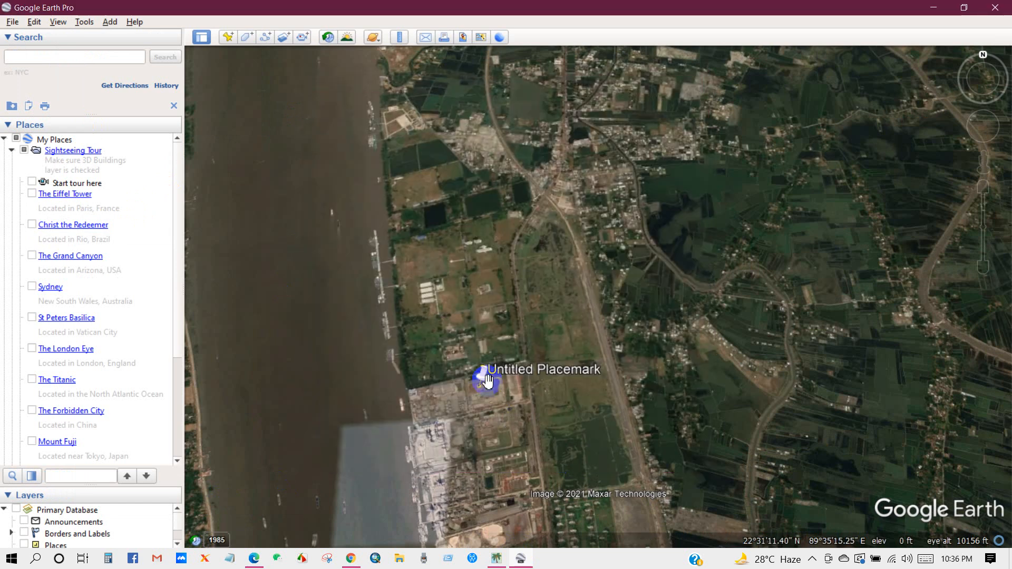
Step: Look up the placemark's coordinates, return to ALOHA and enter the source location as latitude 22° 31' 12.62" N, longitude 89° 35' 12.57" E
right_click(481, 375)
left_click(517, 542)
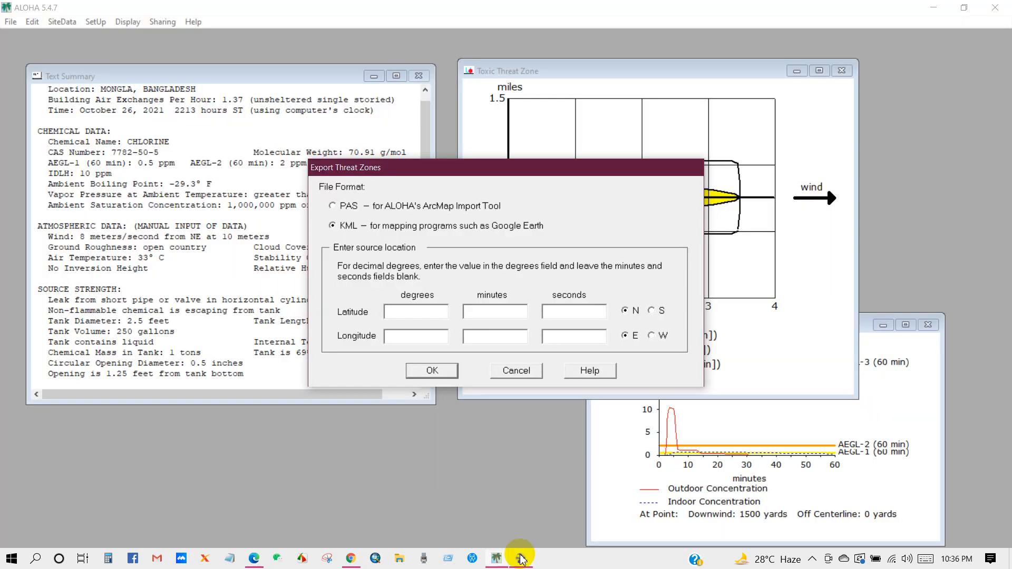
left_click(413, 316)
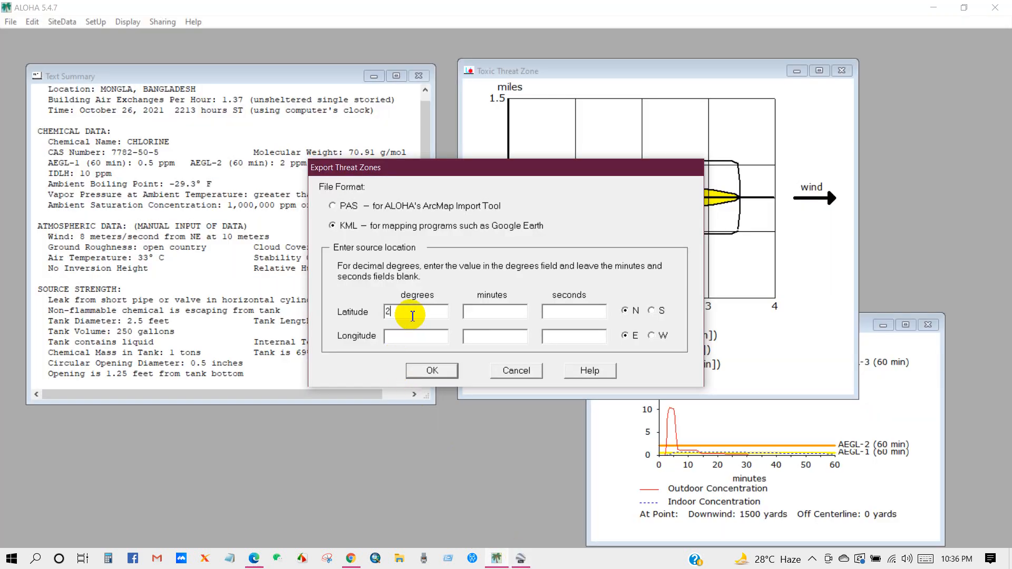
type("22")
left_click(487, 310)
type("31")
left_click(553, 313)
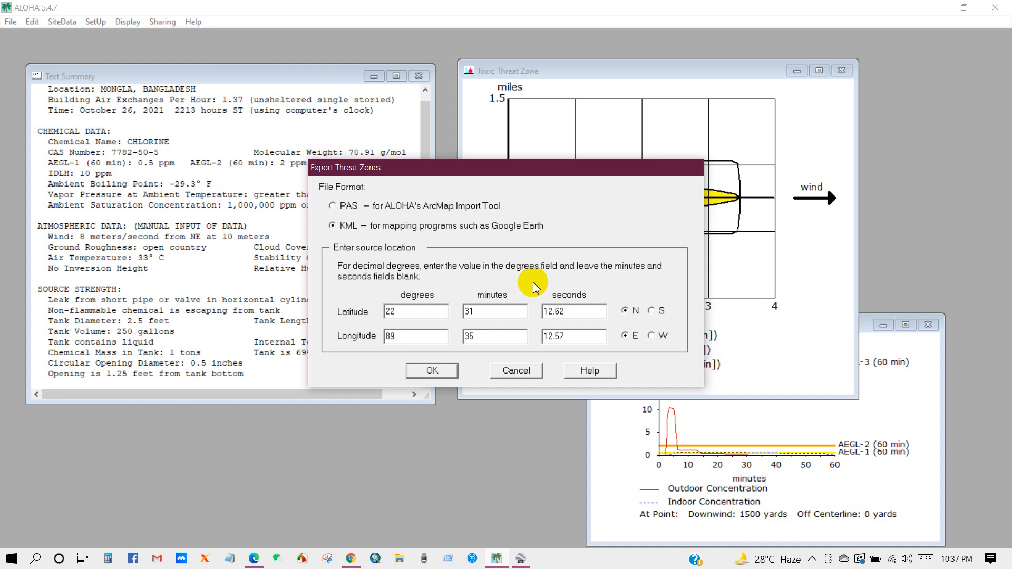
left_click(436, 371)
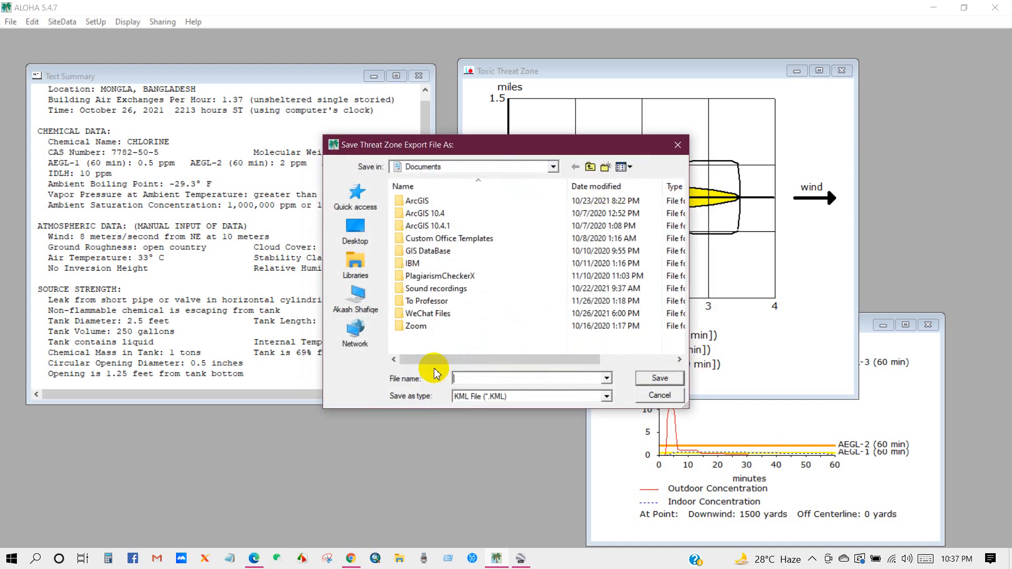
Step: Save the threat zone KML file as Mogla in a new Desktop folder named ALOHA, and switch to that folder in File Explorer
left_click(355, 229)
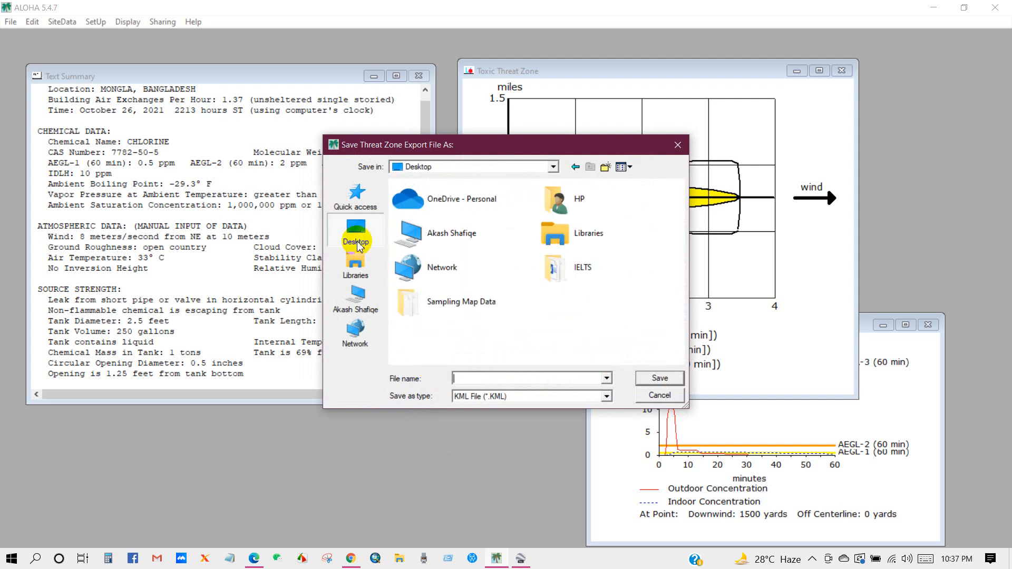
left_click(605, 168)
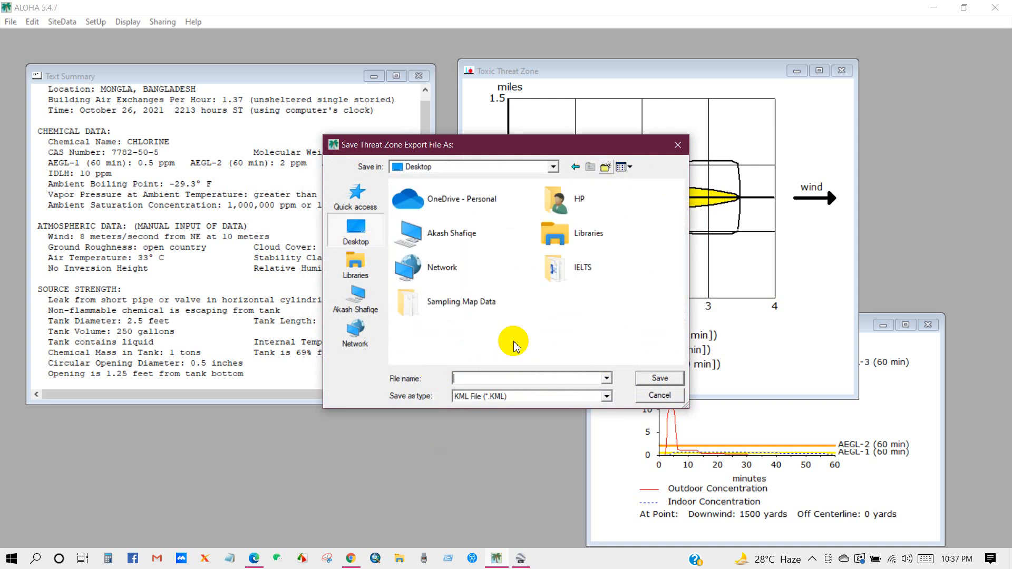
type("ALOHA")
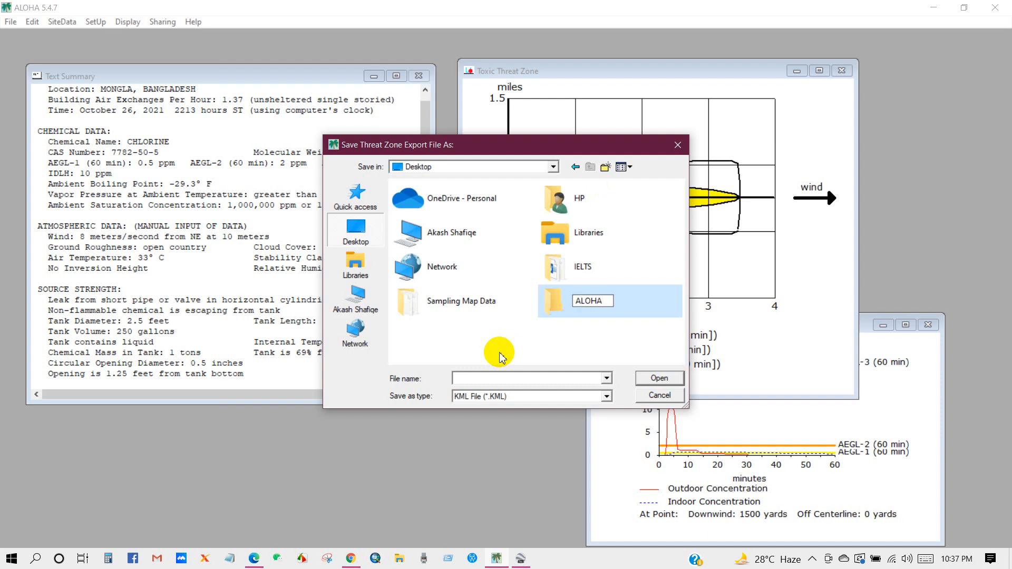
left_click(578, 310)
double_click(579, 310)
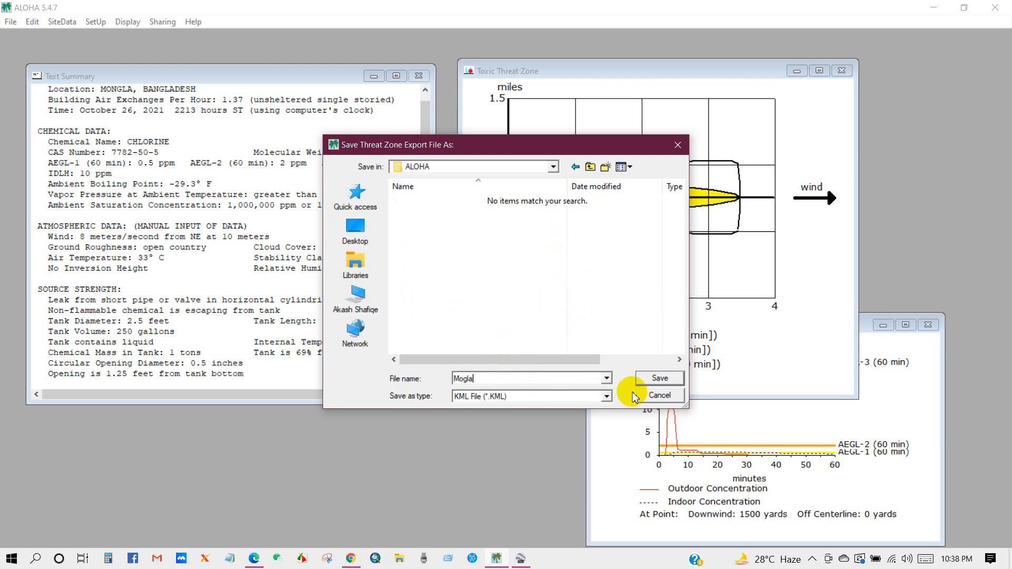
left_click(651, 378)
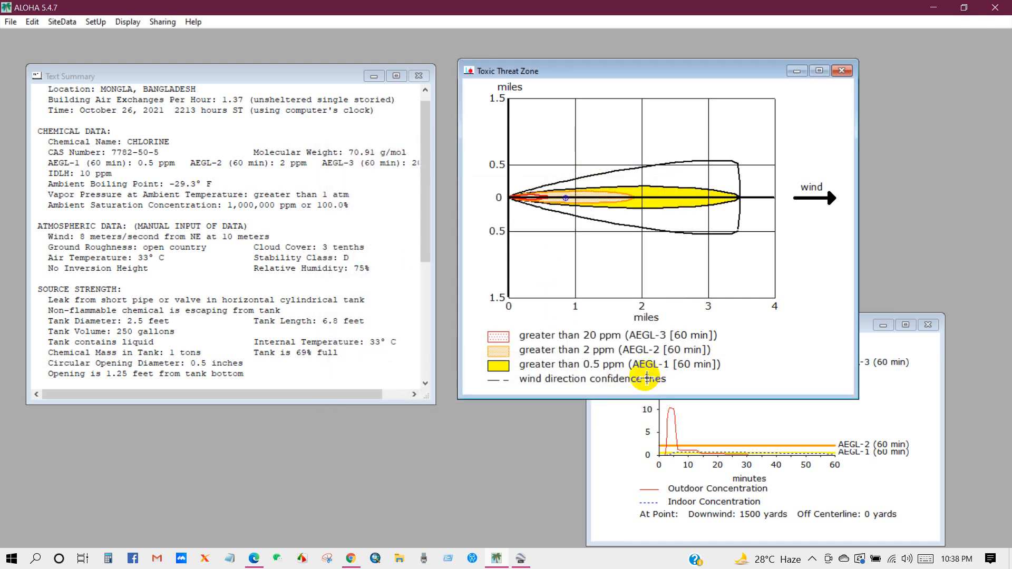
left_click(398, 558)
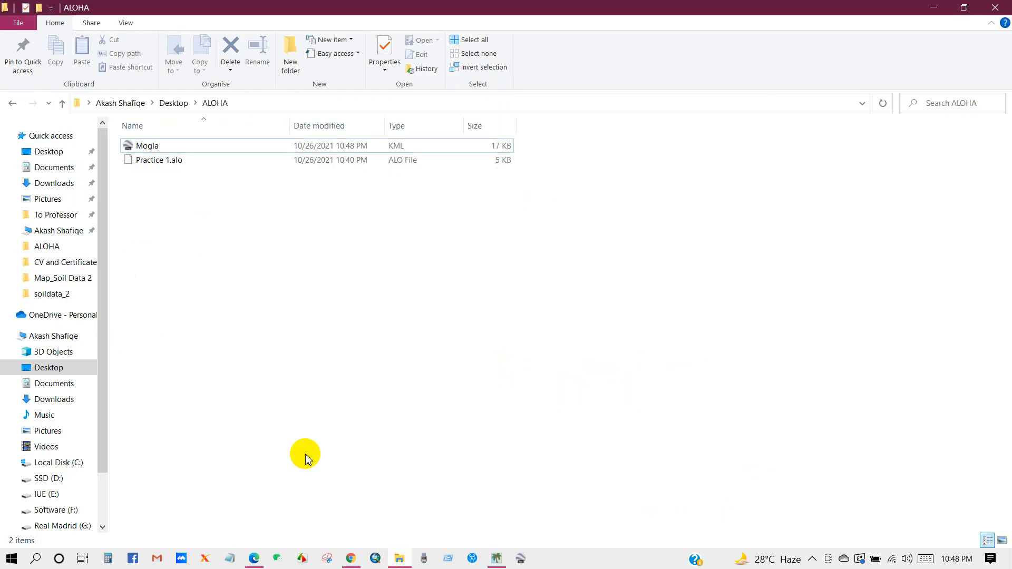
Step: Open the Mogla KML file in Google Earth Pro and inspect the threat zones and points around the source
double_click(147, 146)
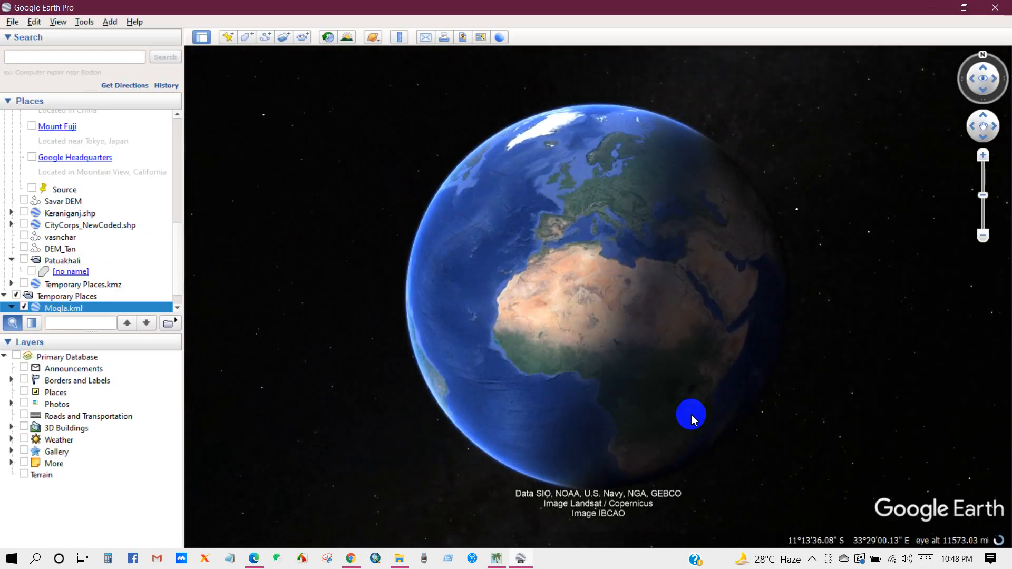
scroll(94, 269, "down", 1)
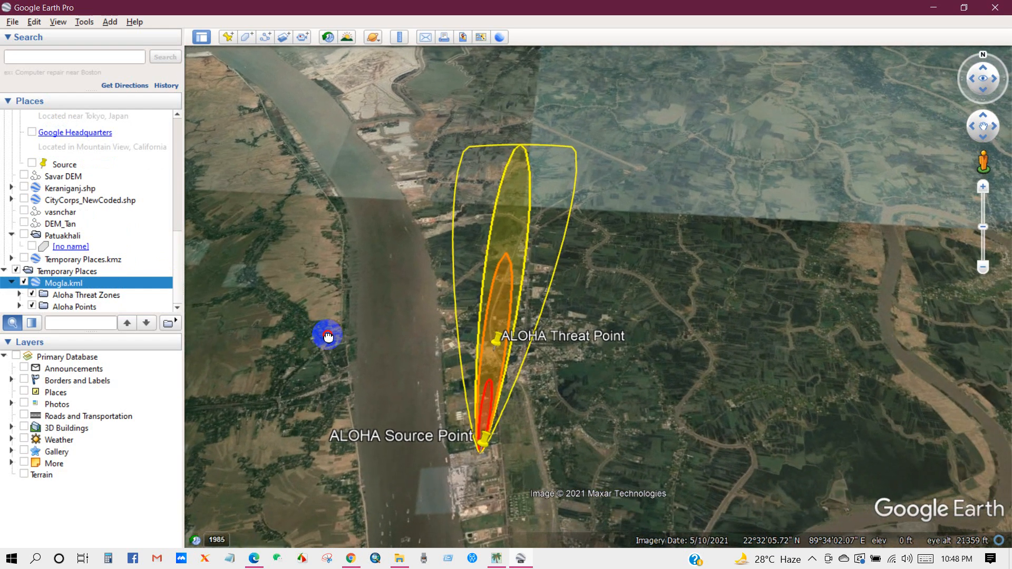
scroll(496, 370, "up", 2)
left_click_drag(553, 395, 529, 363)
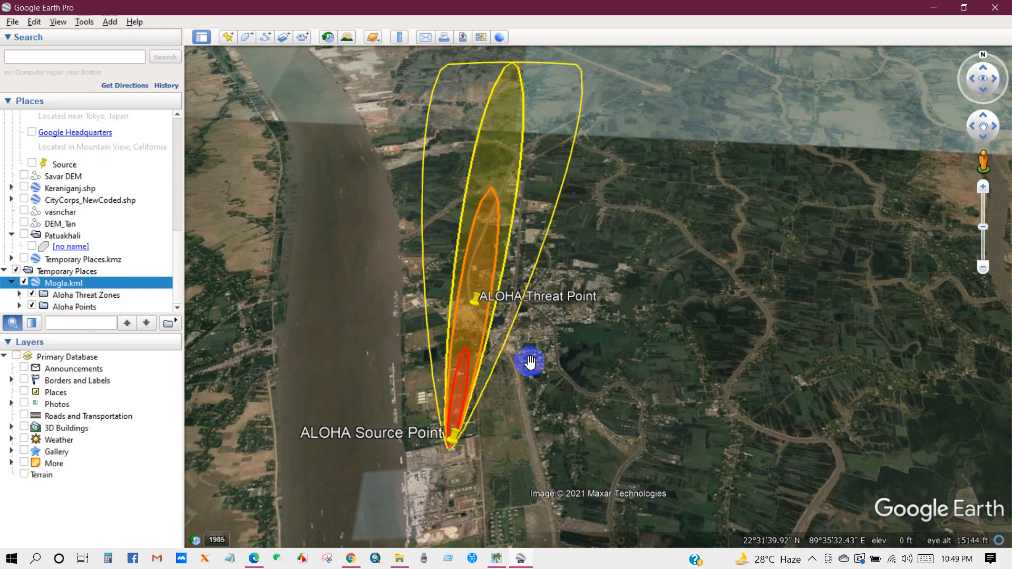
scroll(526, 353, "down", 1)
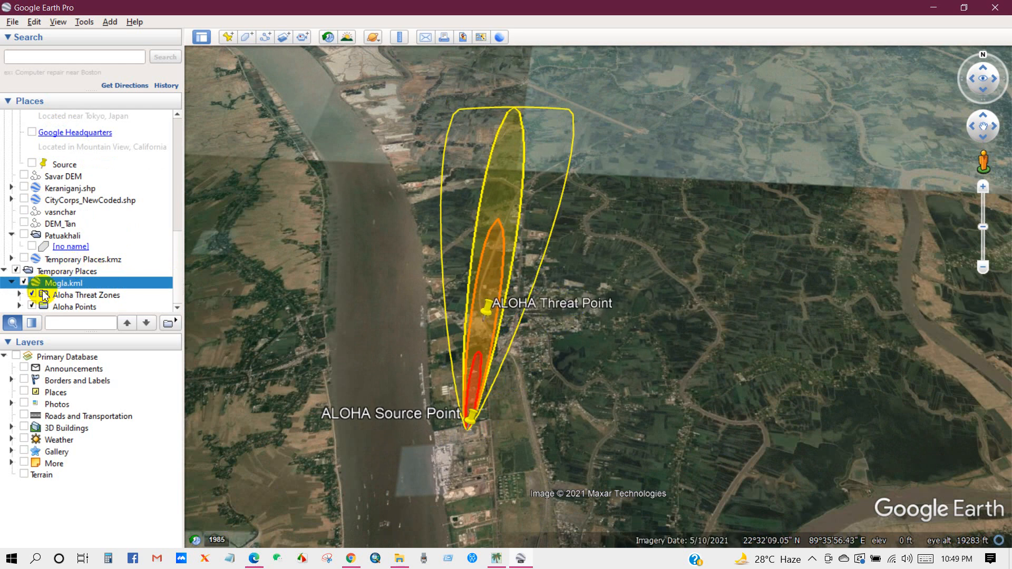
Step: Expand the Aloha Threat Zones and Aloha Points folders under Mogla.kml and widen the places list so the full names fit
left_click(20, 295)
scroll(20, 289, "down", 2)
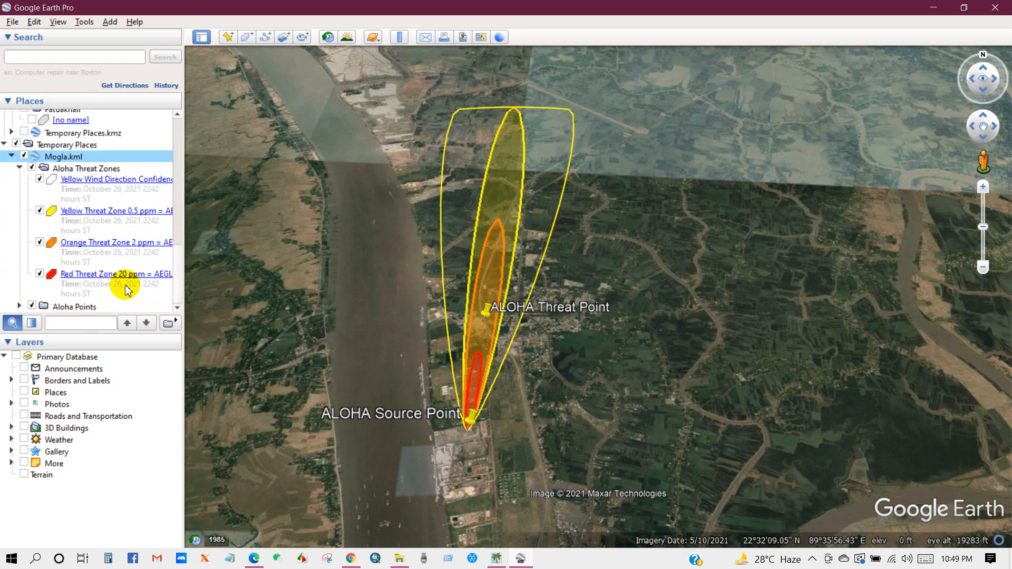
left_click_drag(225, 280, 255, 282)
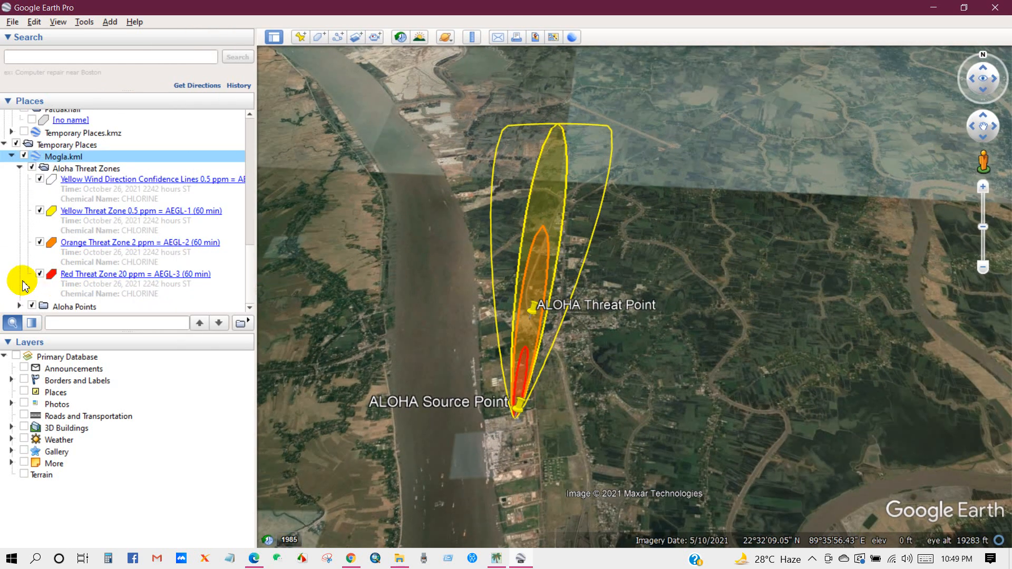
left_click(19, 307)
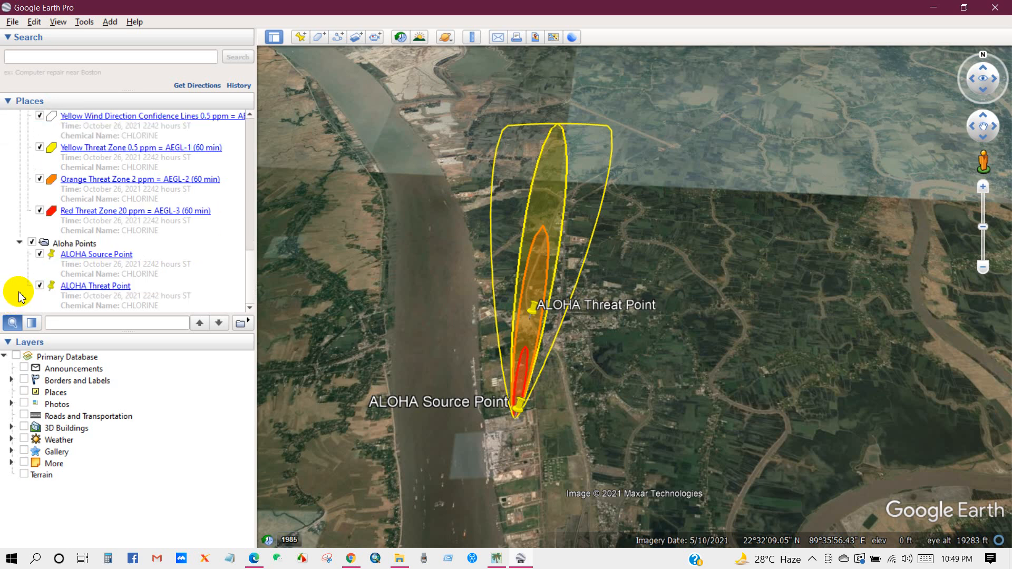
scroll(75, 264, "up", 5)
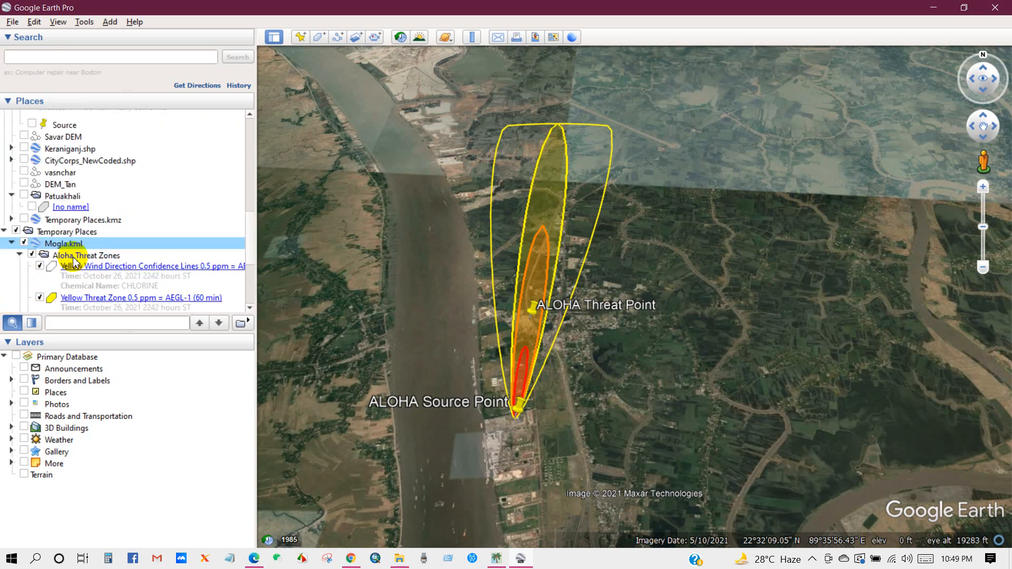
scroll(75, 262, "down", 2)
Step: Open the details of the Yellow Wind Direction Confidence Lines and read the chemical, wind and threat zone distances
left_click(79, 190)
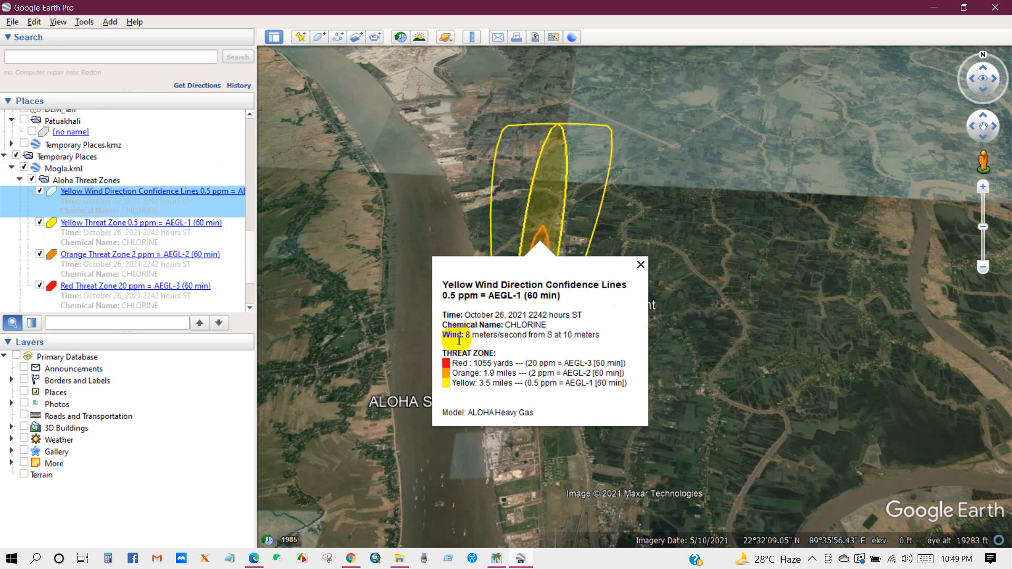
left_click(461, 319)
left_click_drag(462, 320, 611, 338)
left_click(508, 357)
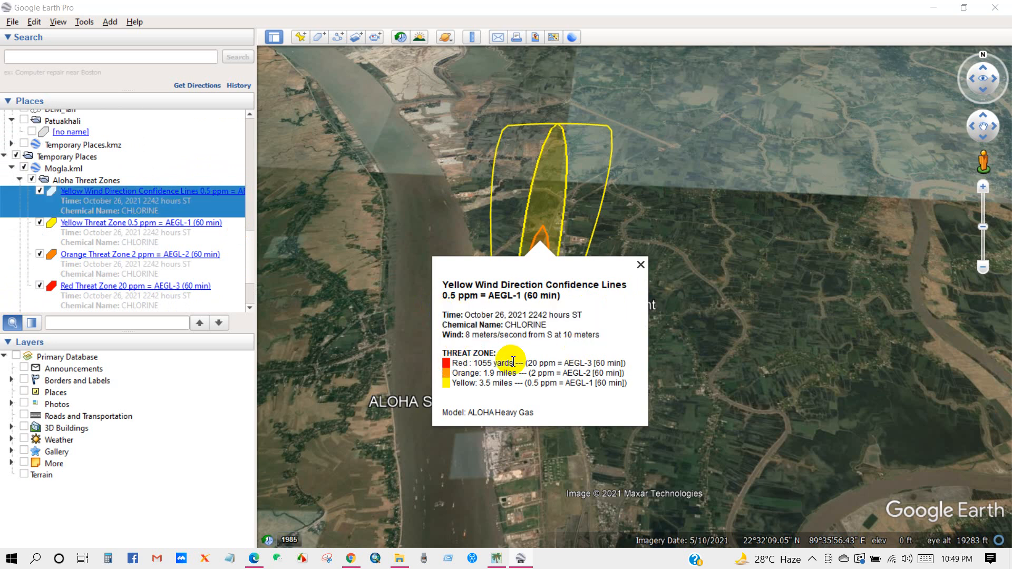
left_click_drag(456, 363, 614, 380)
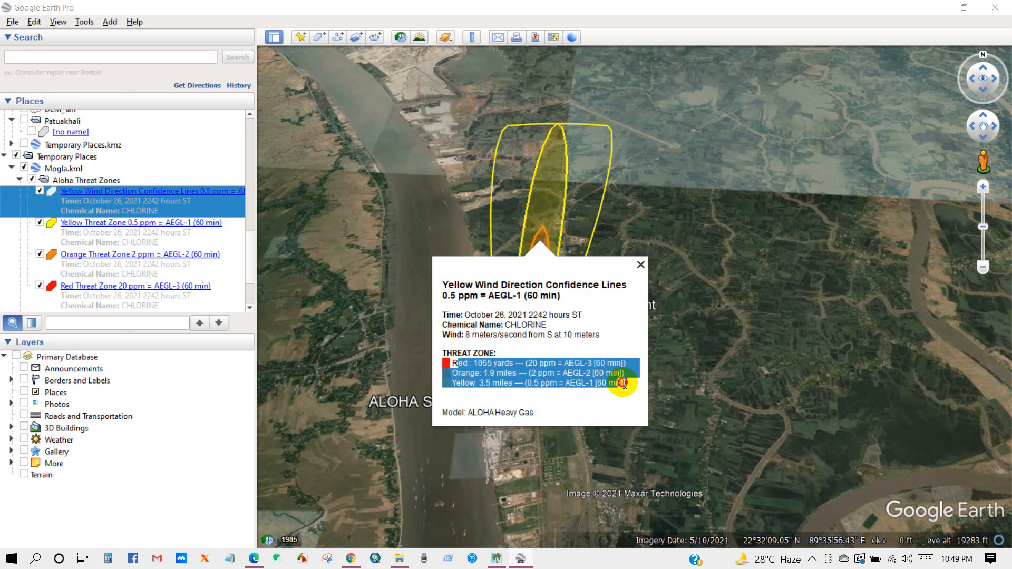
left_click(565, 383)
left_click_drag(474, 363, 514, 384)
left_click(526, 400)
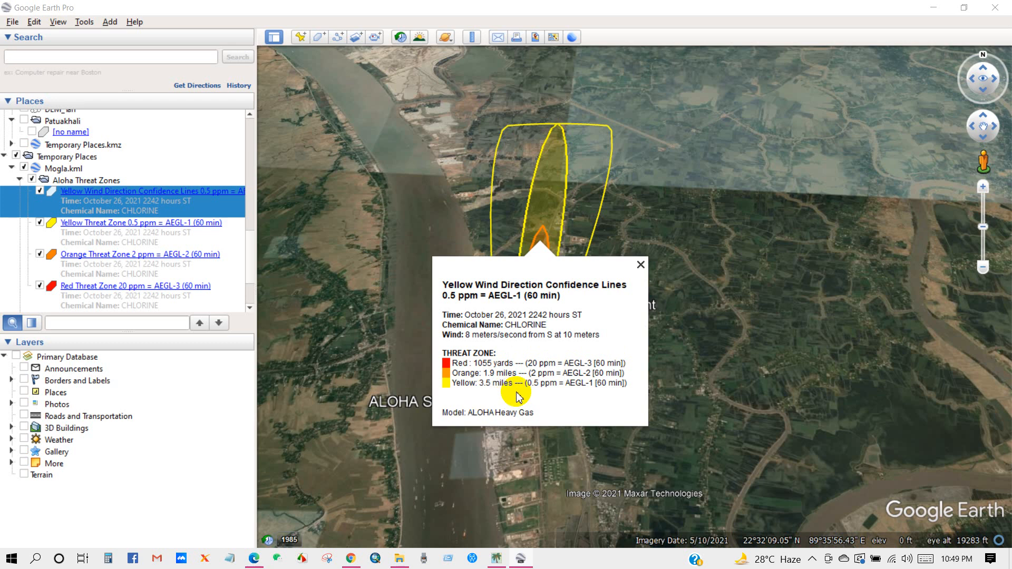
Step: Review the details of the yellow, orange and red threat zones in turn, and close the information balloon
left_click(100, 230)
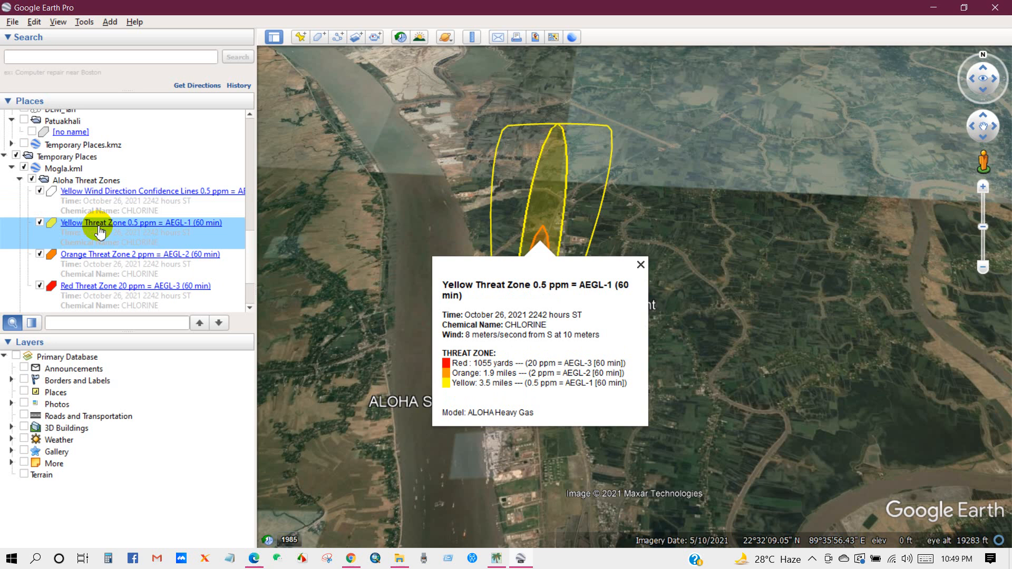
left_click(84, 258)
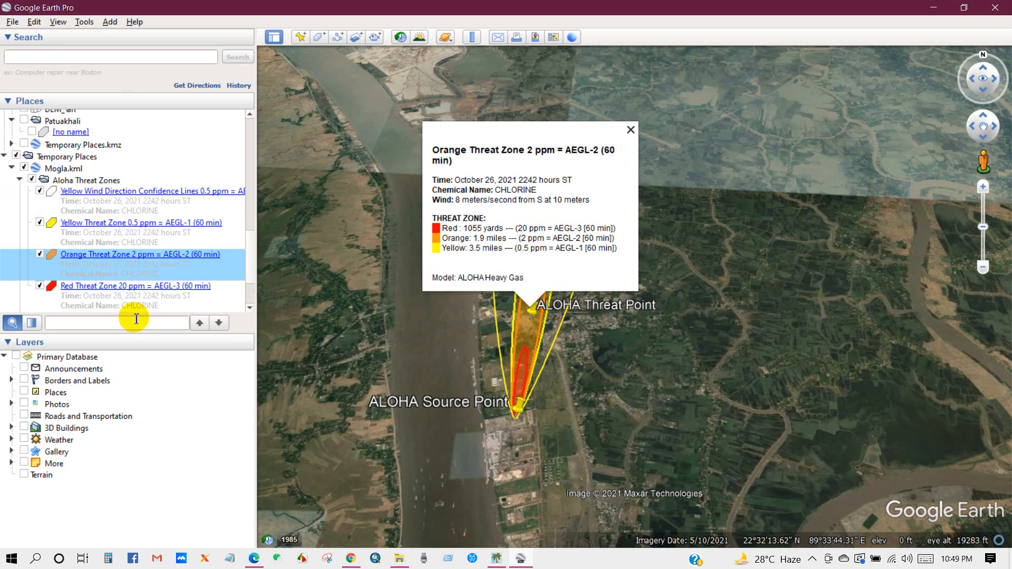
left_click(99, 291)
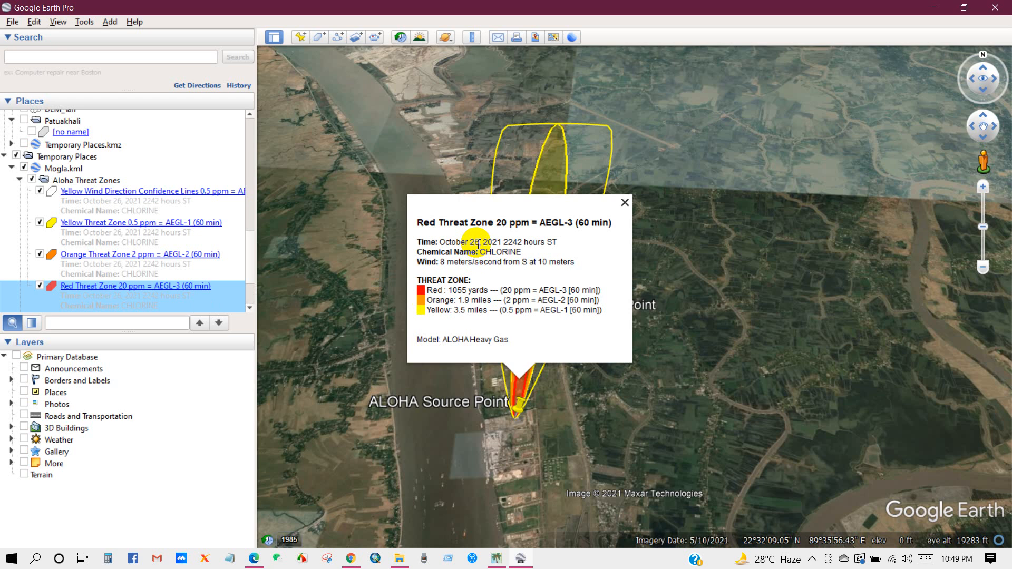
left_click(625, 204)
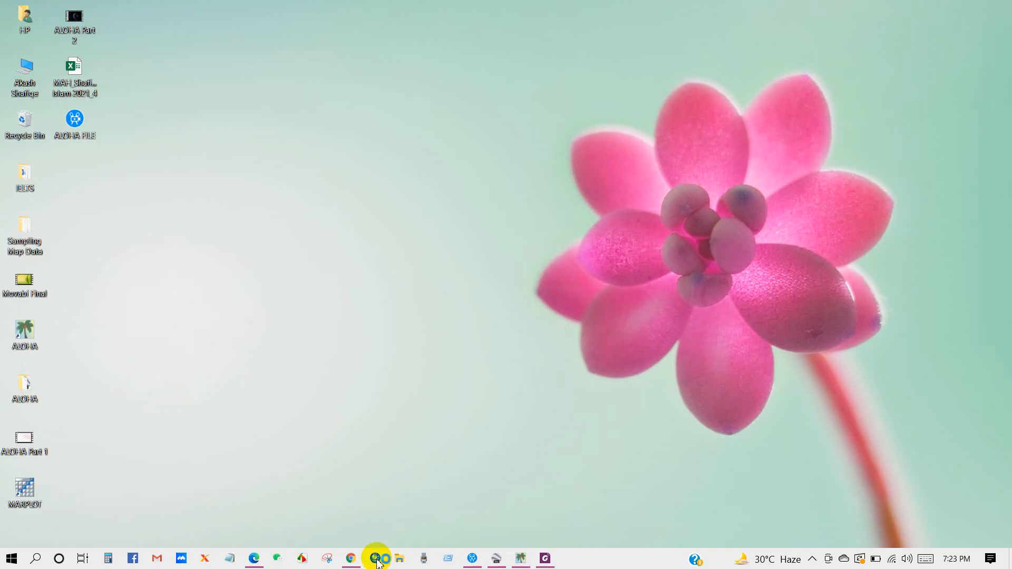
Step: Launch ArcMap with a blank map, and locate the Mogla KML file in the ALOHA folder in File Explorer
left_click(376, 561)
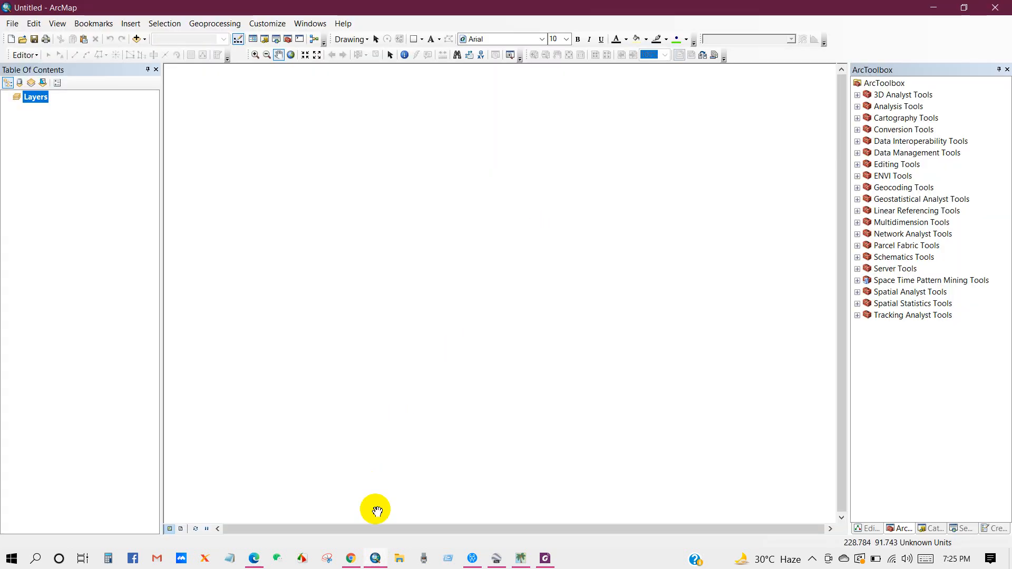
left_click(379, 558)
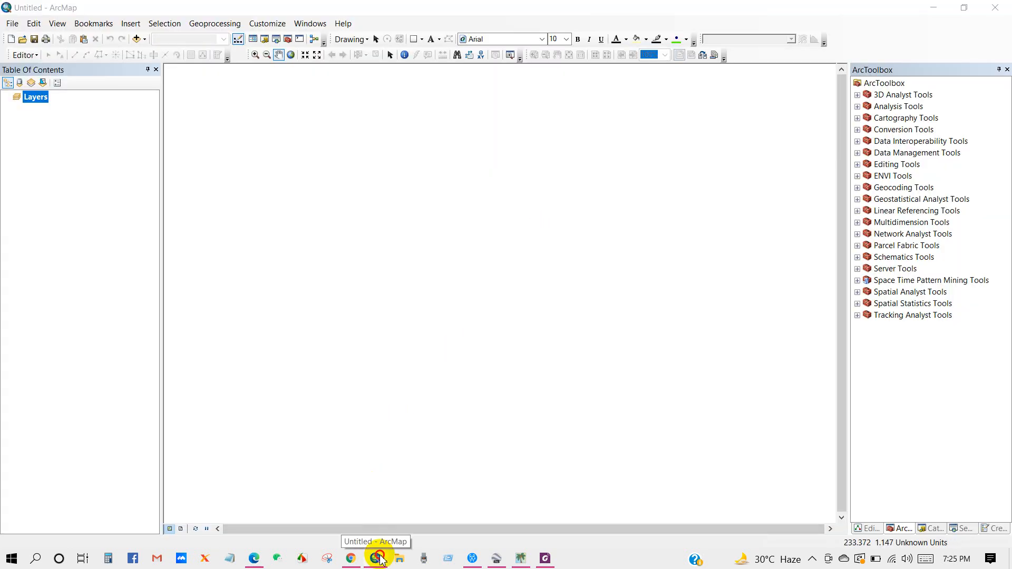
left_click(380, 558)
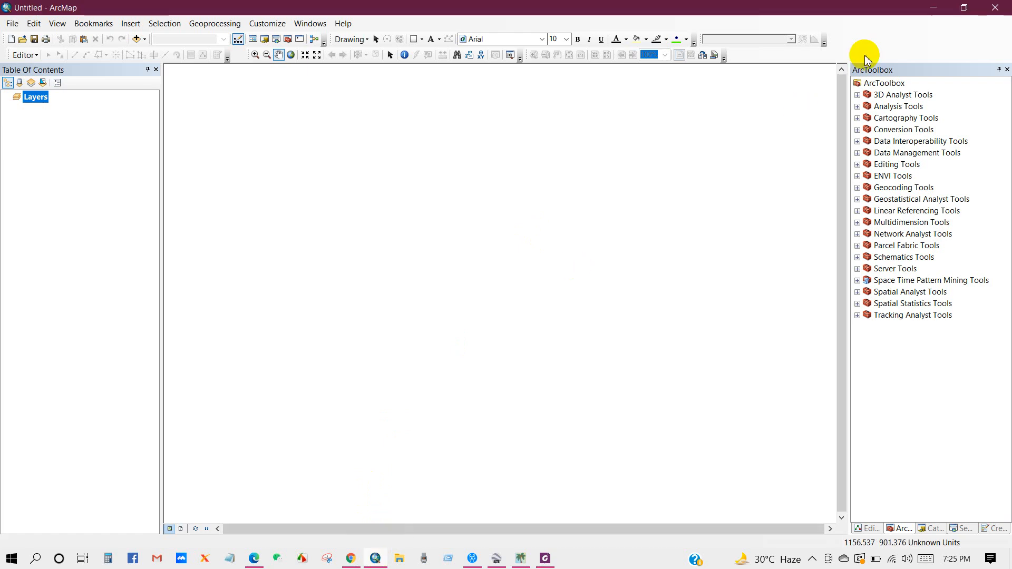
left_click(933, 7)
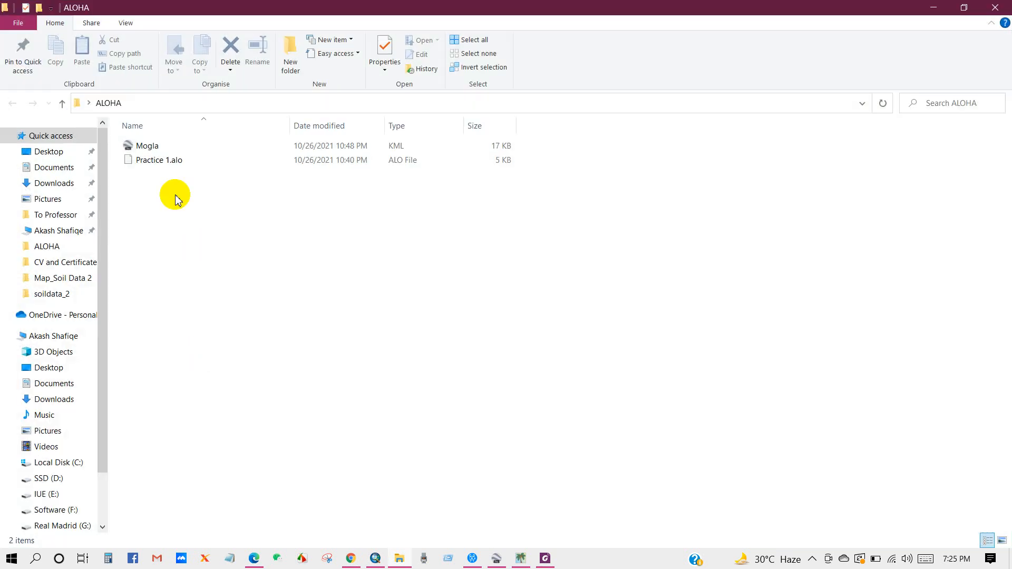
left_click(162, 147)
left_click(272, 298)
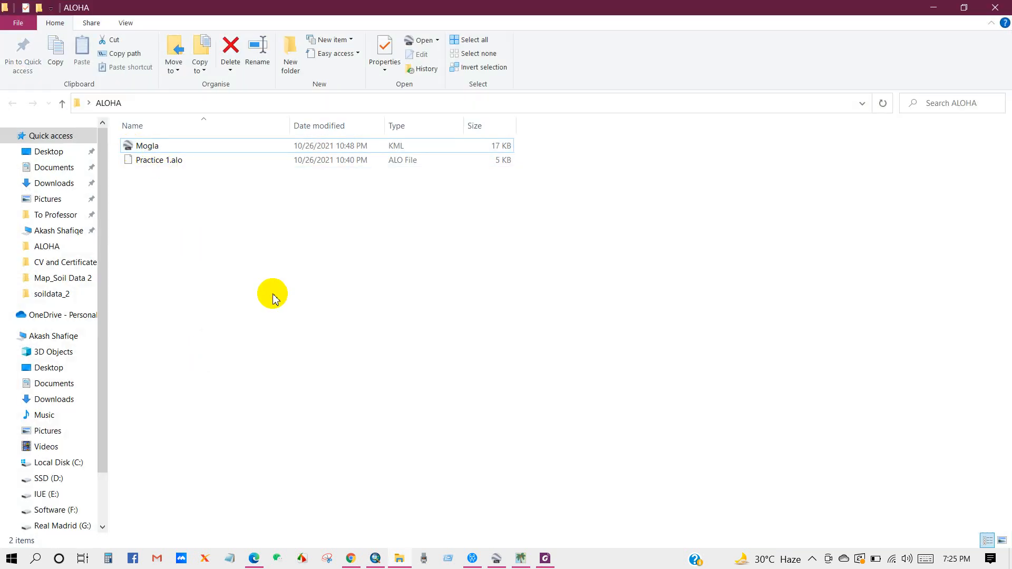
Step: Return to ArcMap and open the KML To Layer conversion tool
left_click(375, 560)
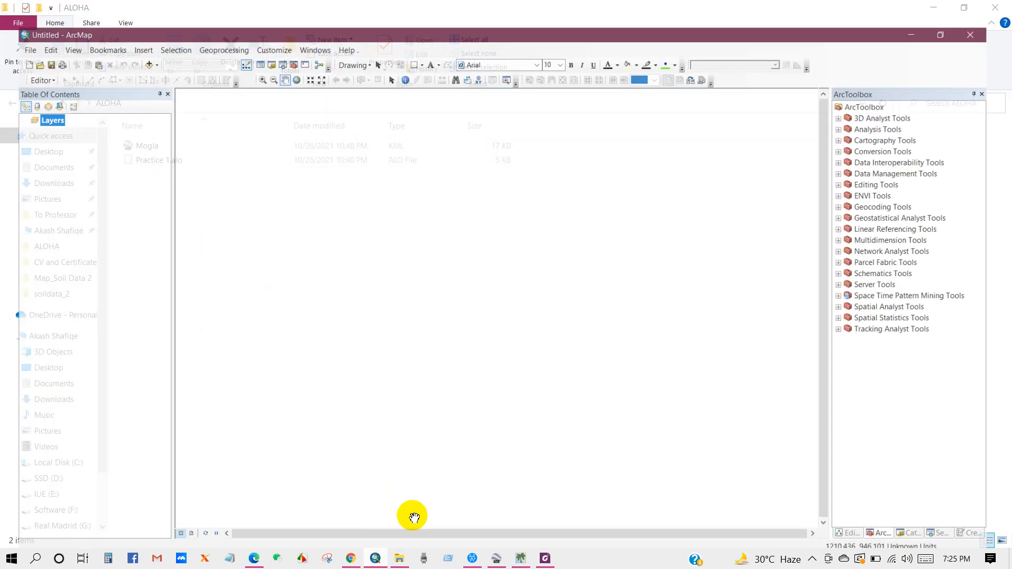
left_click(882, 88)
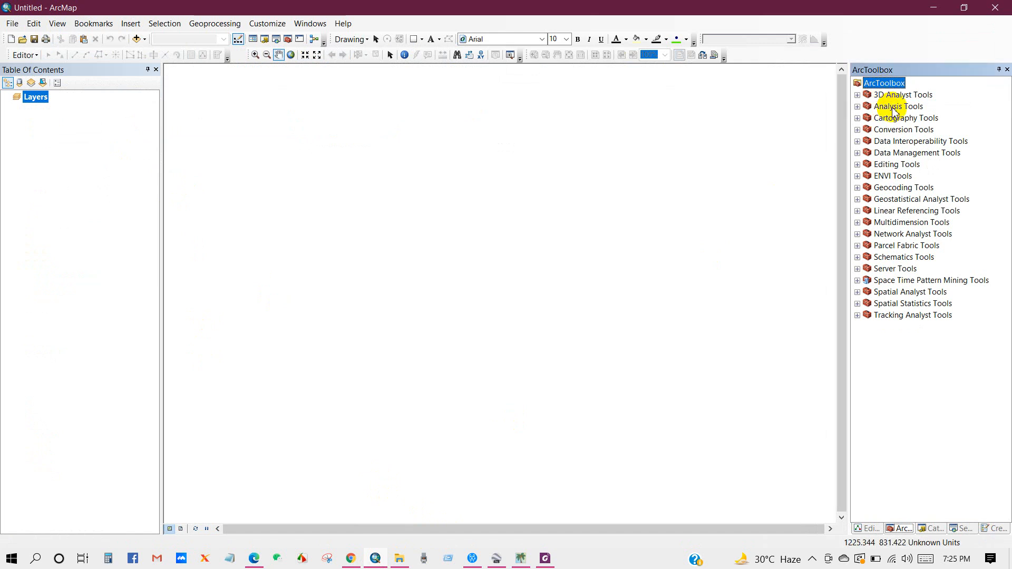
left_click(891, 132)
left_click(858, 130)
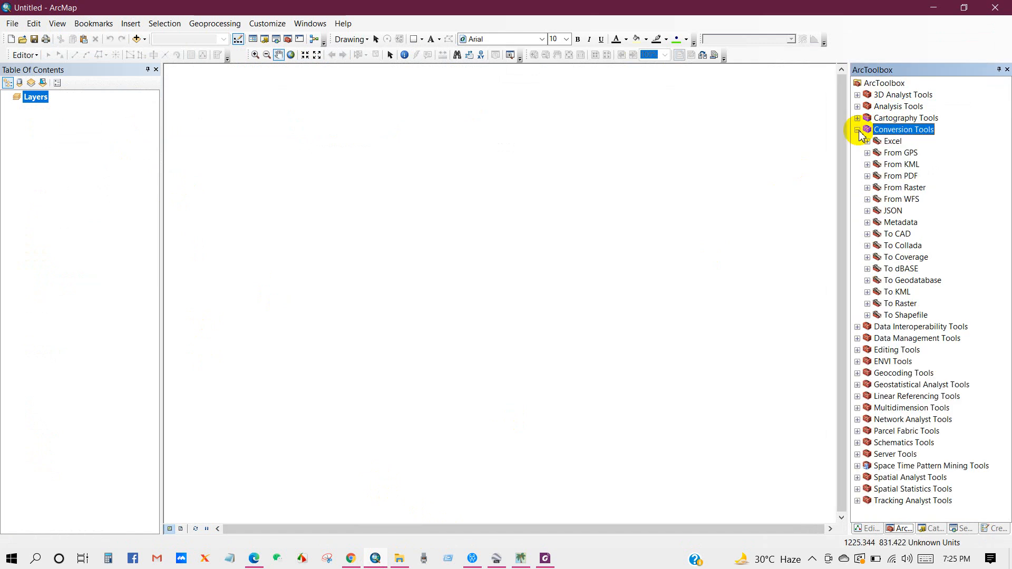
double_click(901, 164)
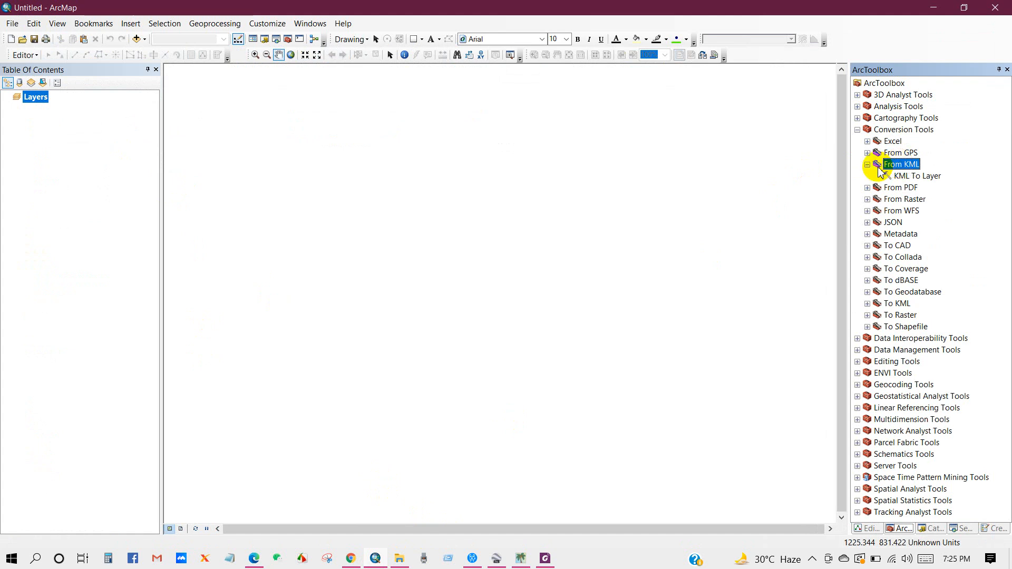
left_click(906, 177)
double_click(911, 177)
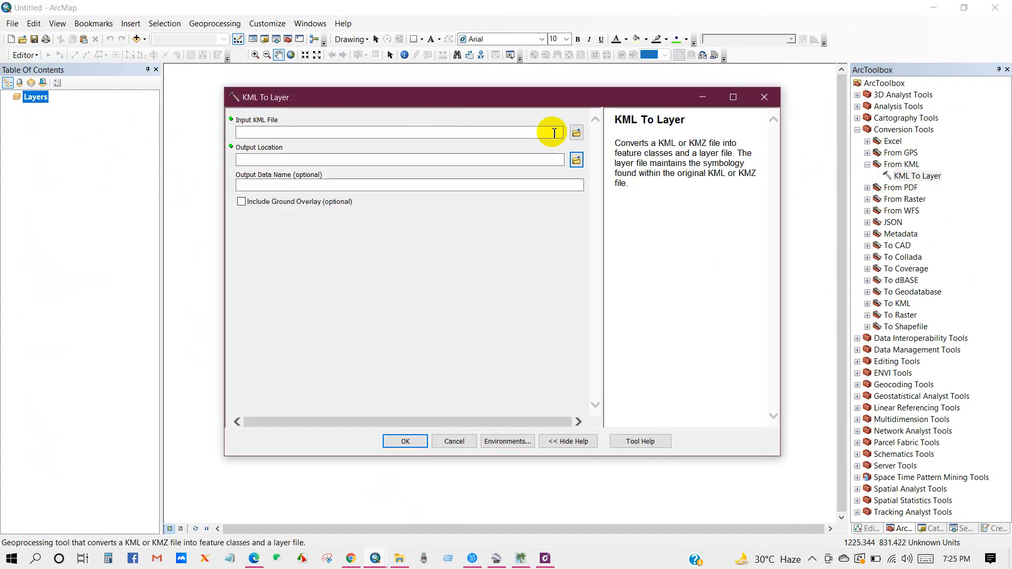
Step: Choose the Mogla KML file from the Desktop's ALOHA folder as input and run the conversion to a layer
left_click(576, 132)
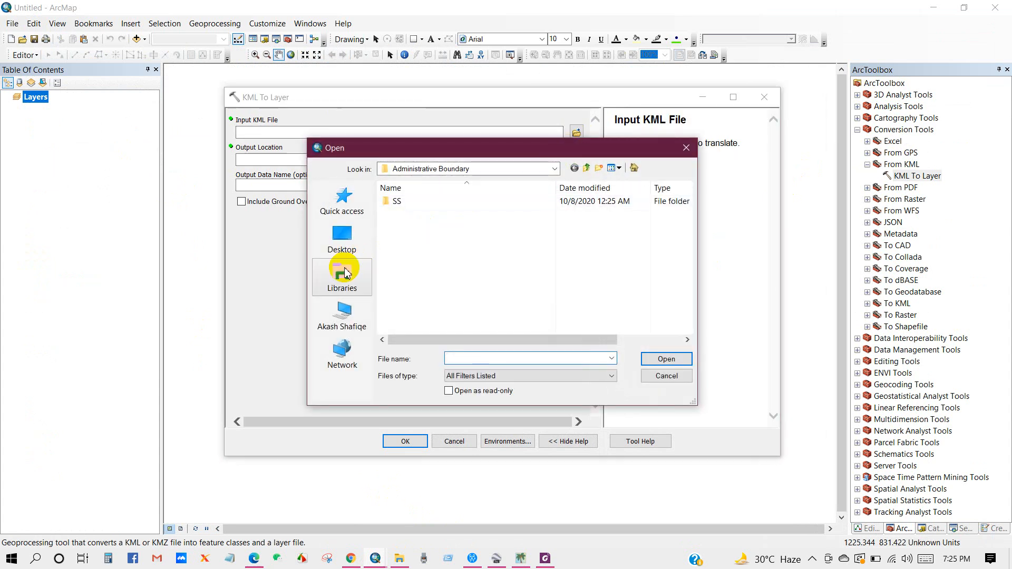
left_click(342, 238)
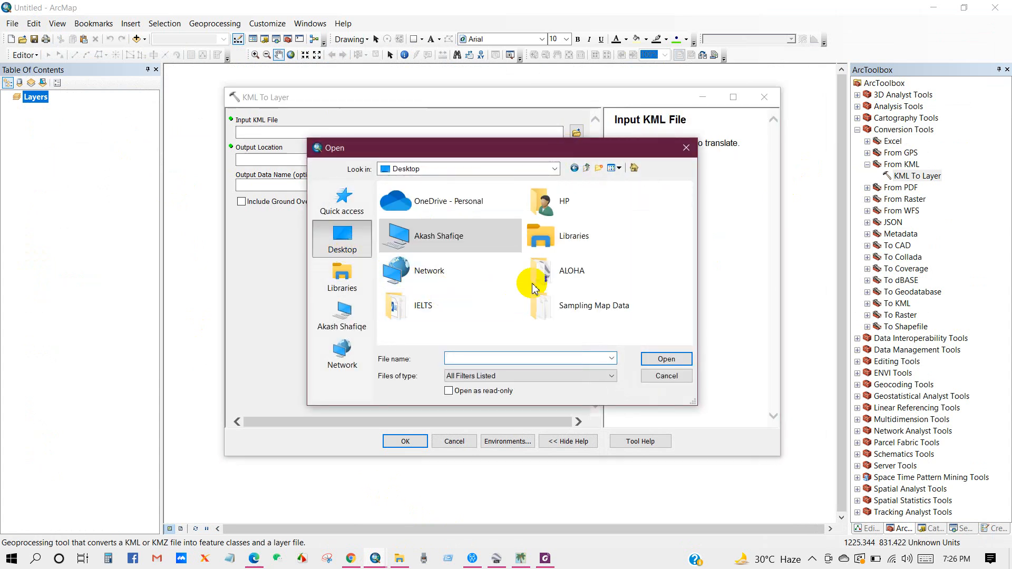
double_click(565, 272)
left_click(401, 201)
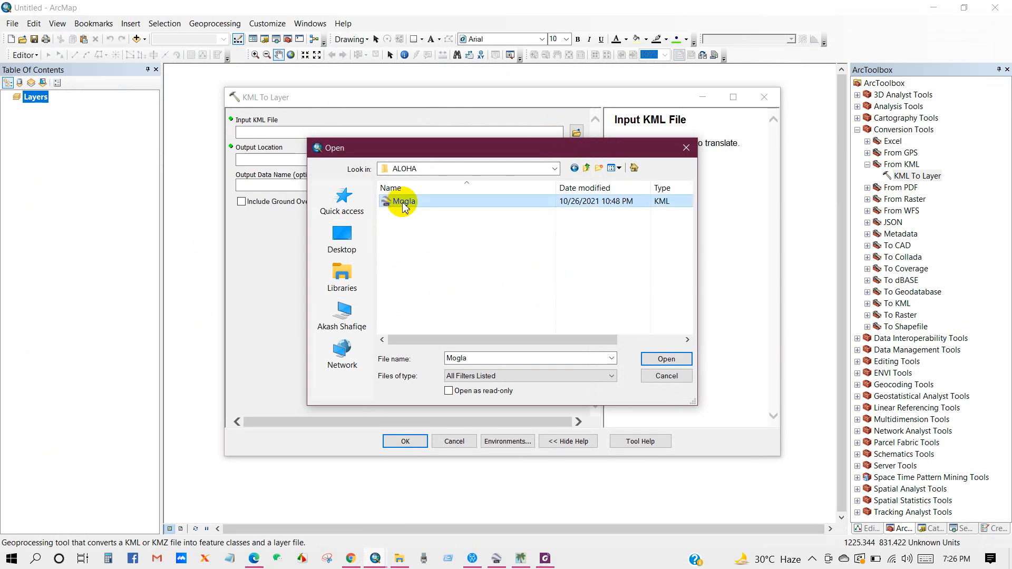
left_click(654, 358)
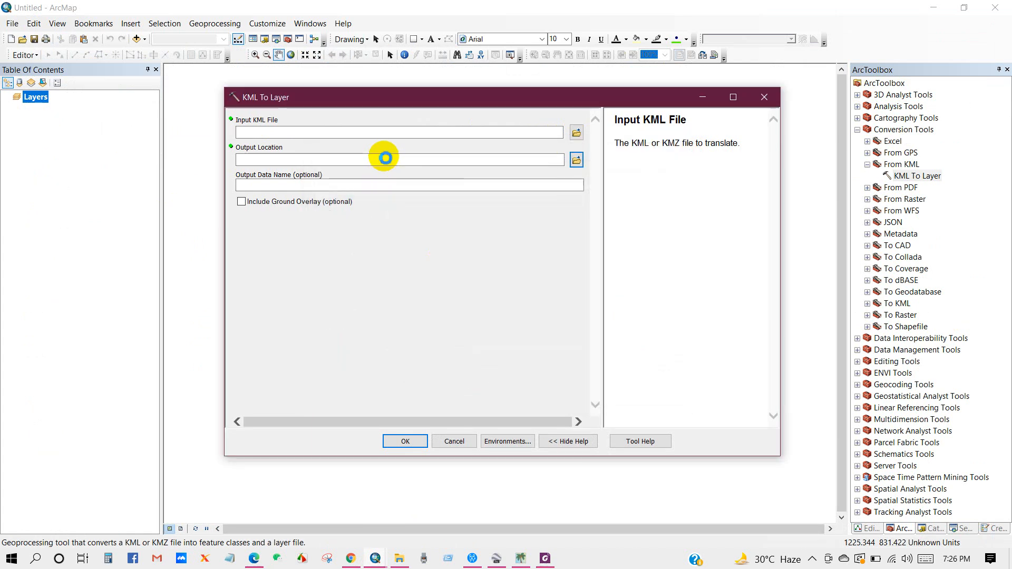
left_click(405, 439)
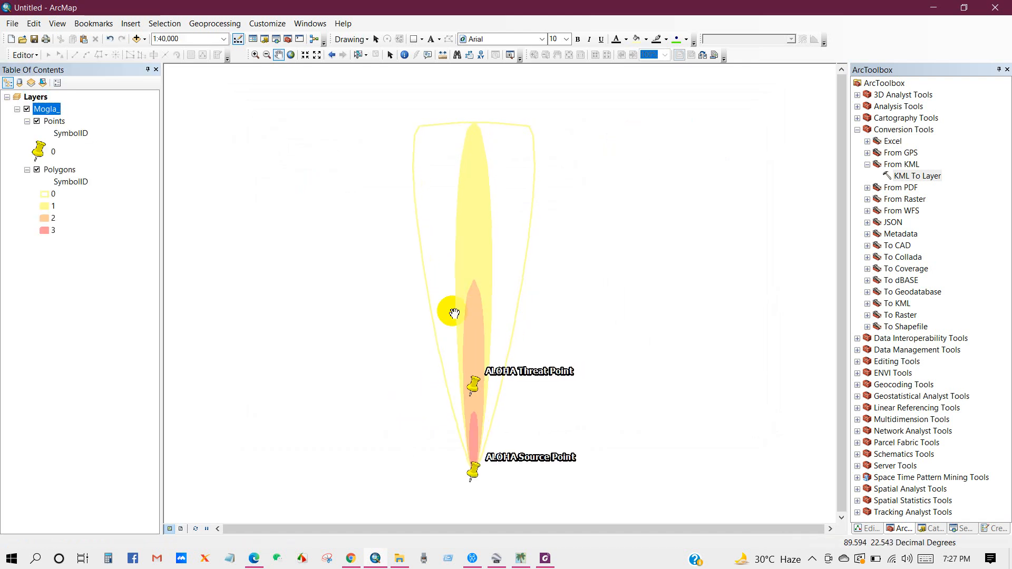
Step: Rename the Points layer in the Mogla_ group to Threat zone, and view its pushpin symbol settings without changing them
left_click(57, 172)
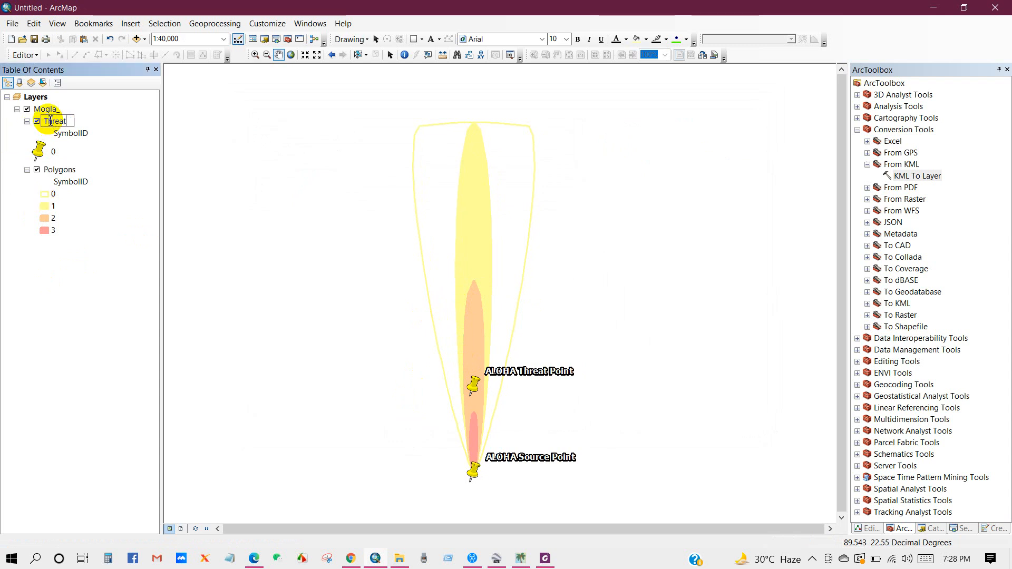
left_click(50, 121)
type("Threat zone")
key("Return")
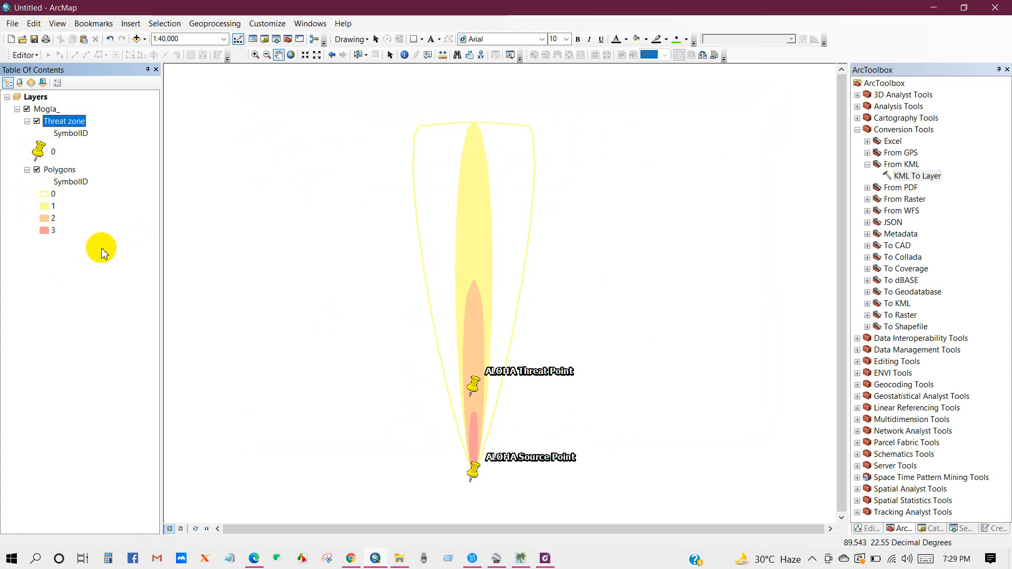
left_click(40, 155)
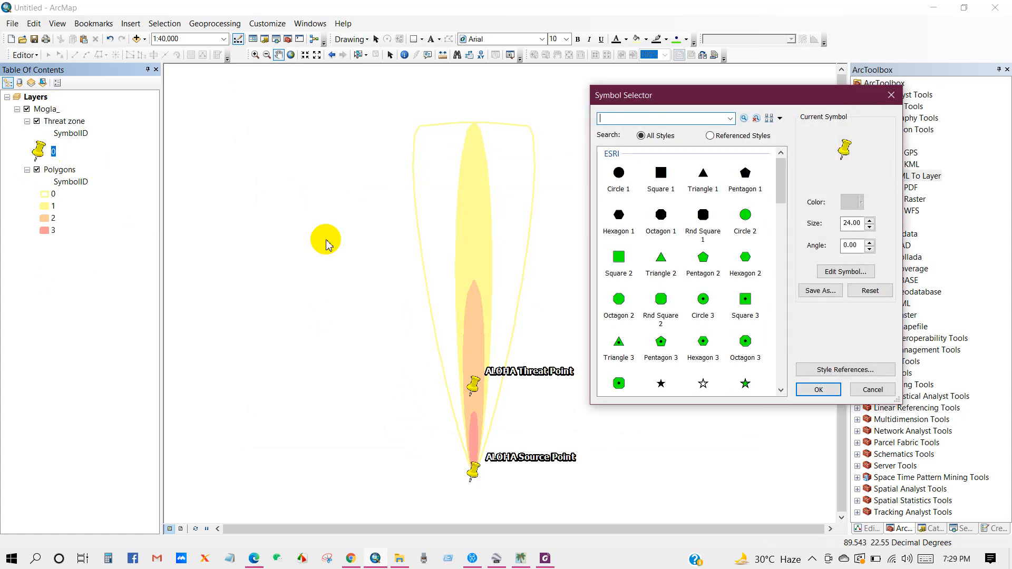
left_click(888, 98)
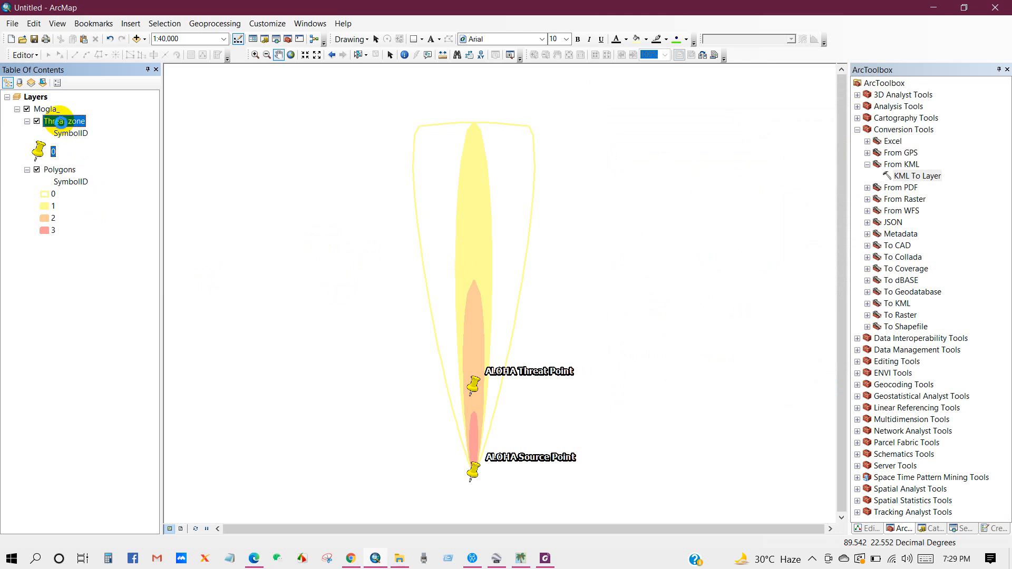
Step: Export all features of the Threat zone layer to a shapefile in the layer's source coordinate system, and add it to the map
right_click(55, 121)
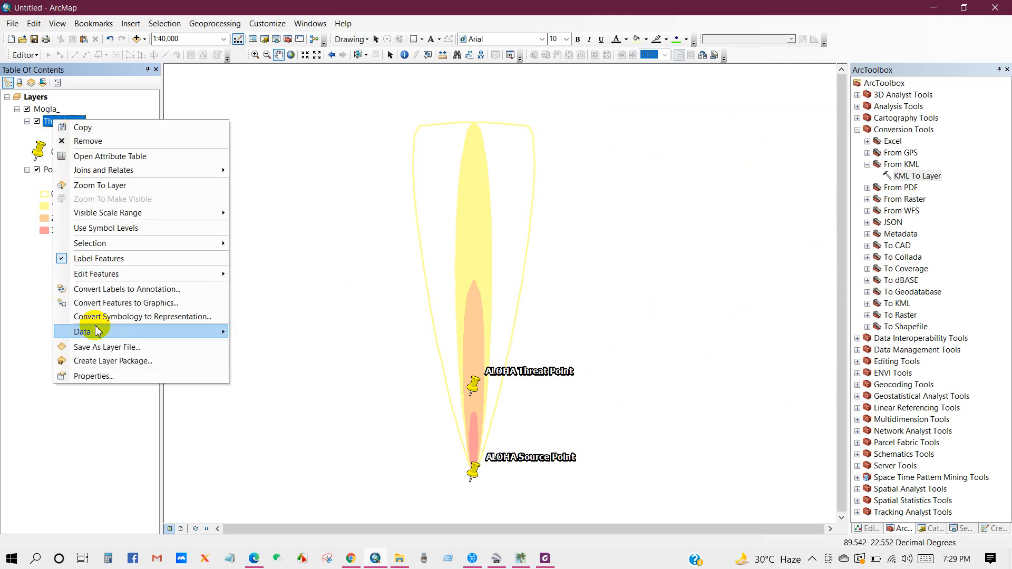
mouse_move(99, 338)
left_click(266, 346)
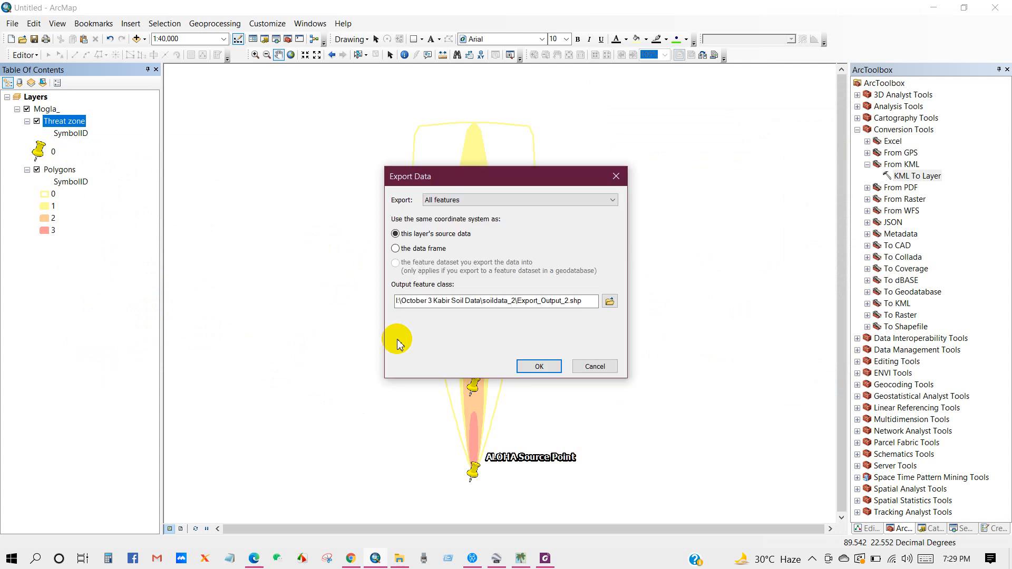
left_click(531, 364)
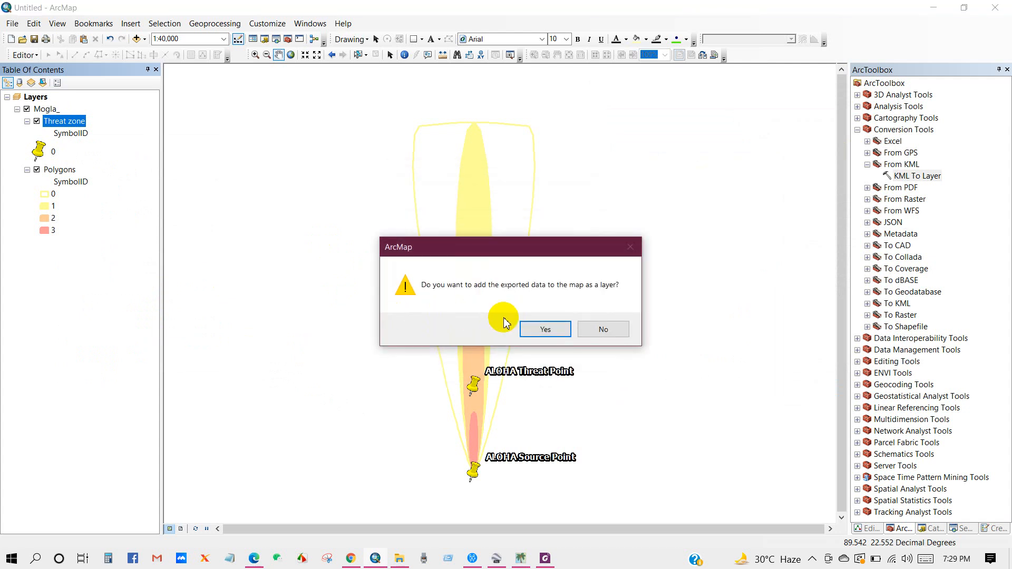
left_click(543, 329)
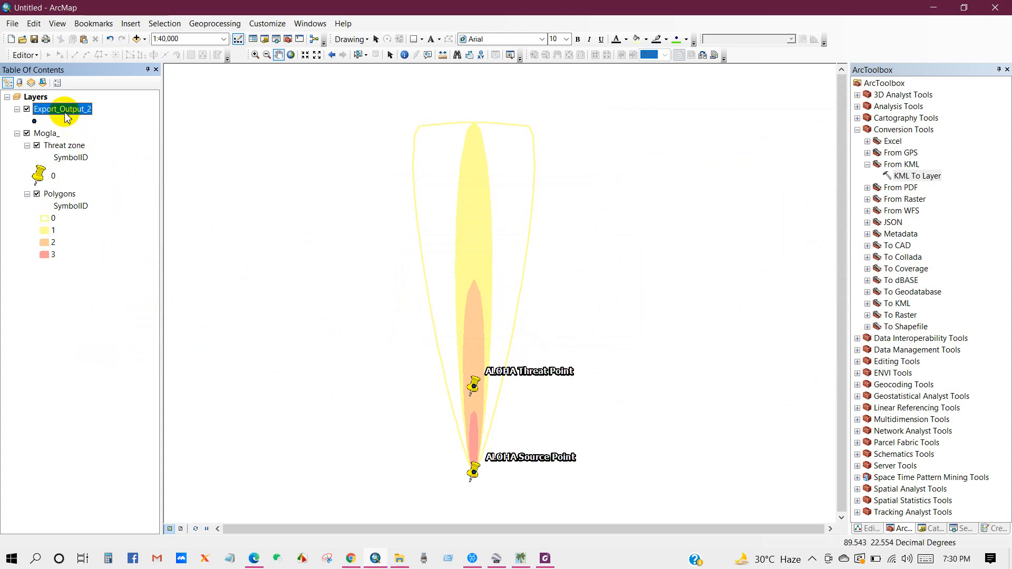
Step: Export the Polygons layer of the Mogla_ group with the default export settings, and add the exported data to the map
right_click(59, 194)
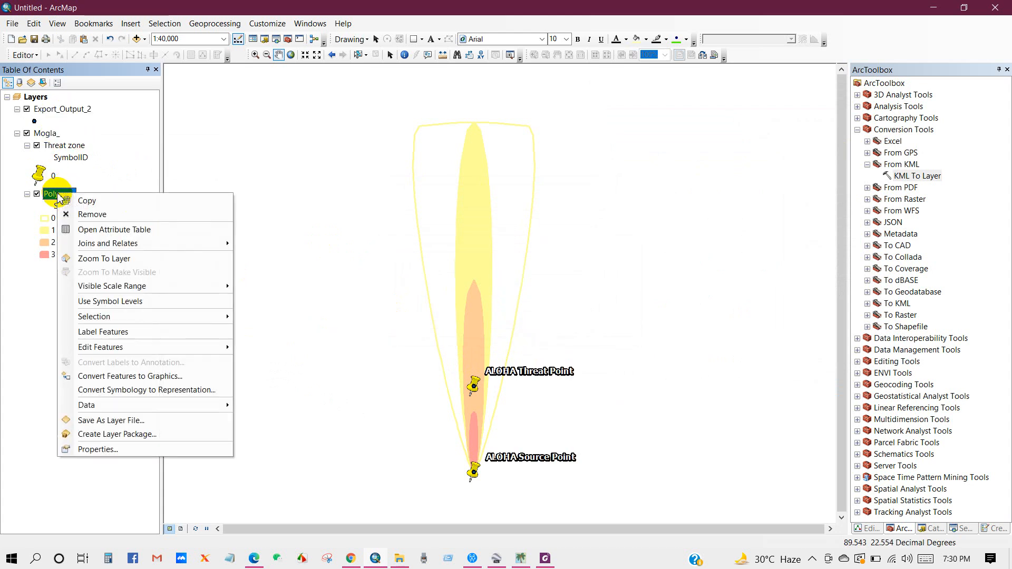
mouse_move(101, 406)
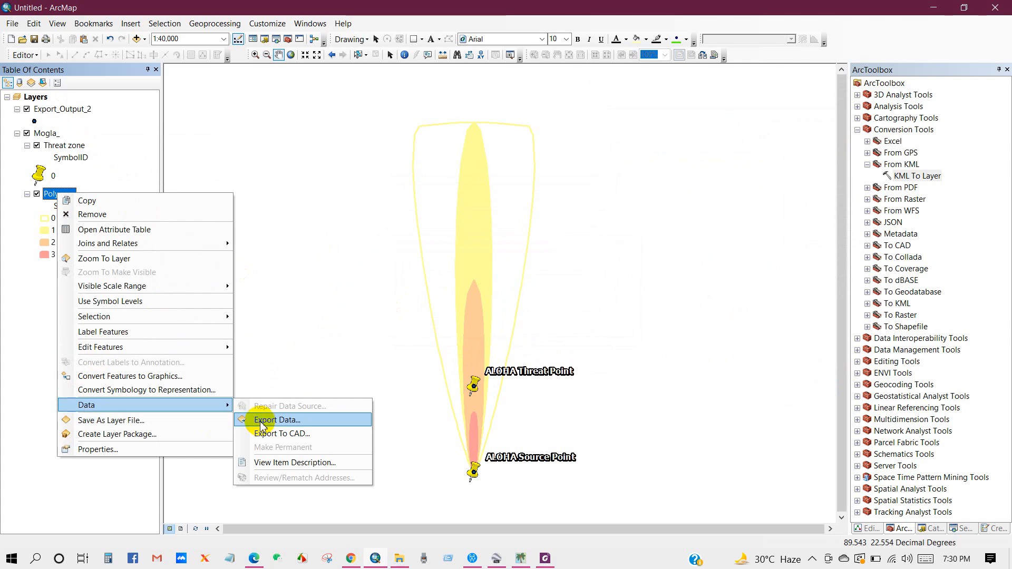
left_click(274, 420)
left_click(537, 367)
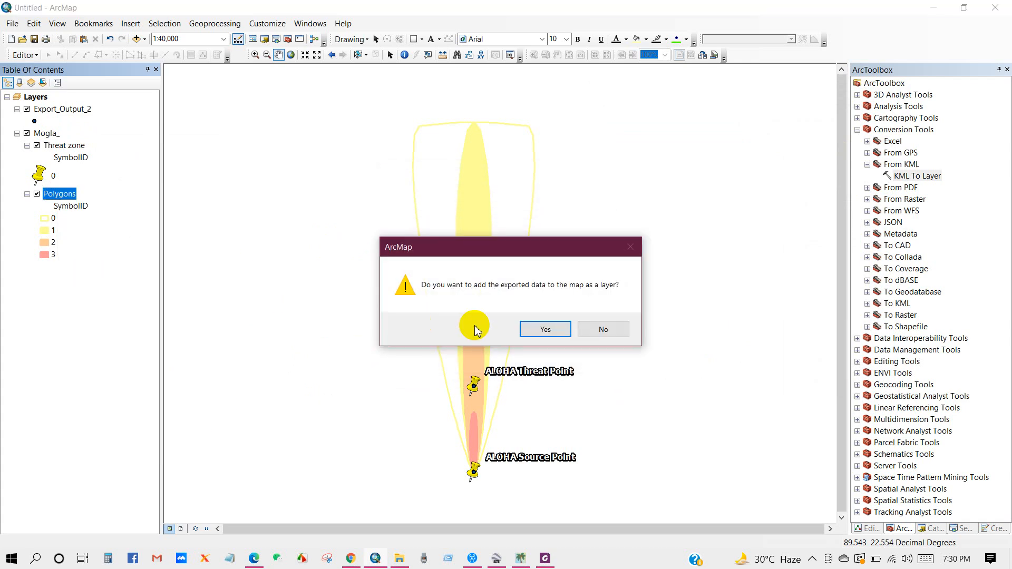
left_click(544, 329)
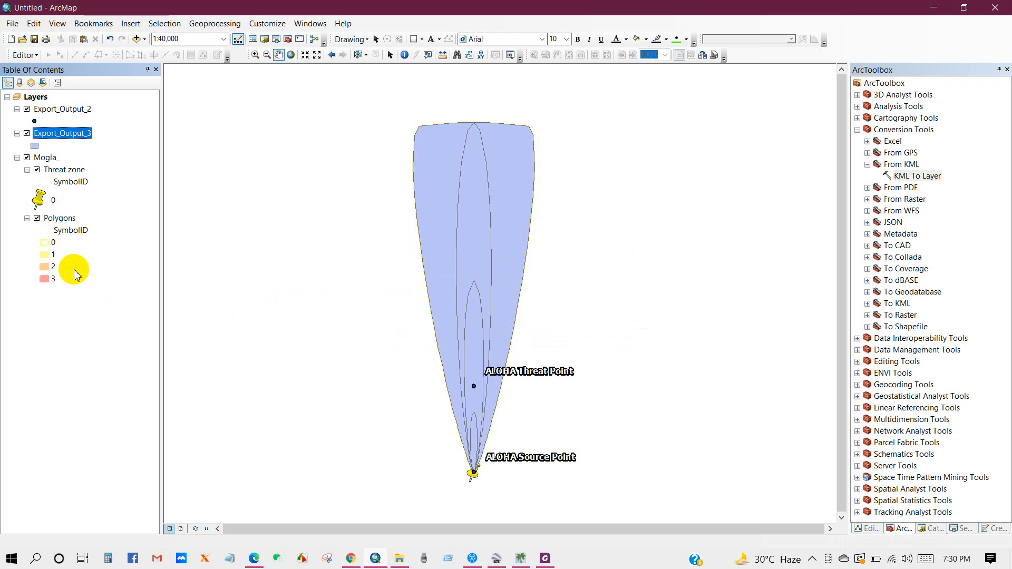
right_click(61, 108)
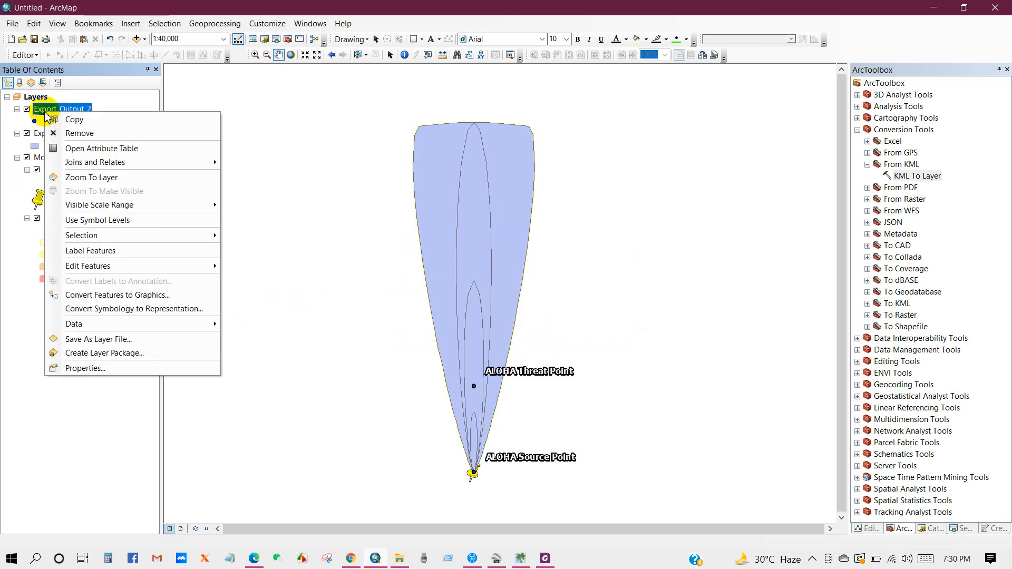
left_click(96, 367)
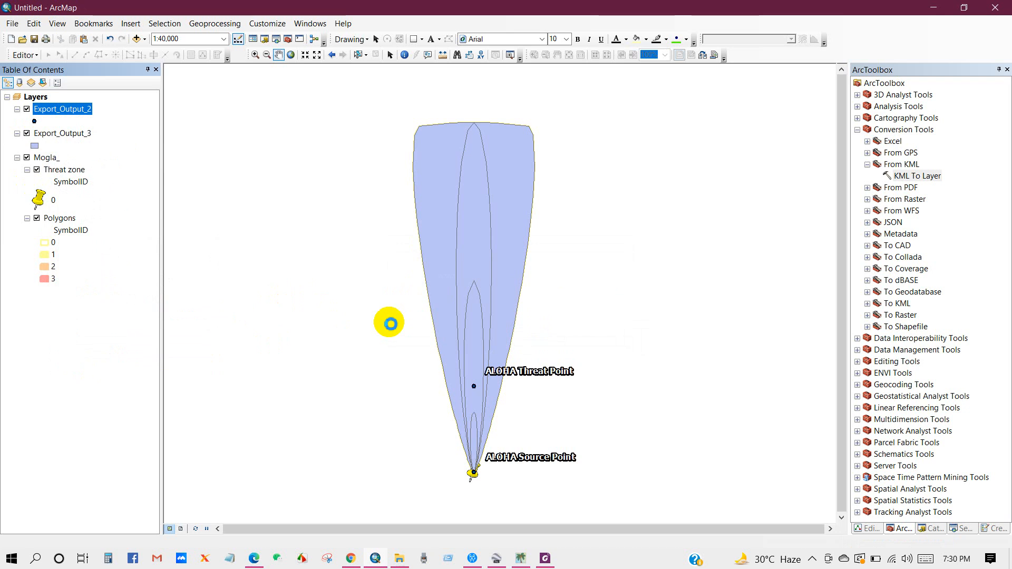
left_click(310, 187)
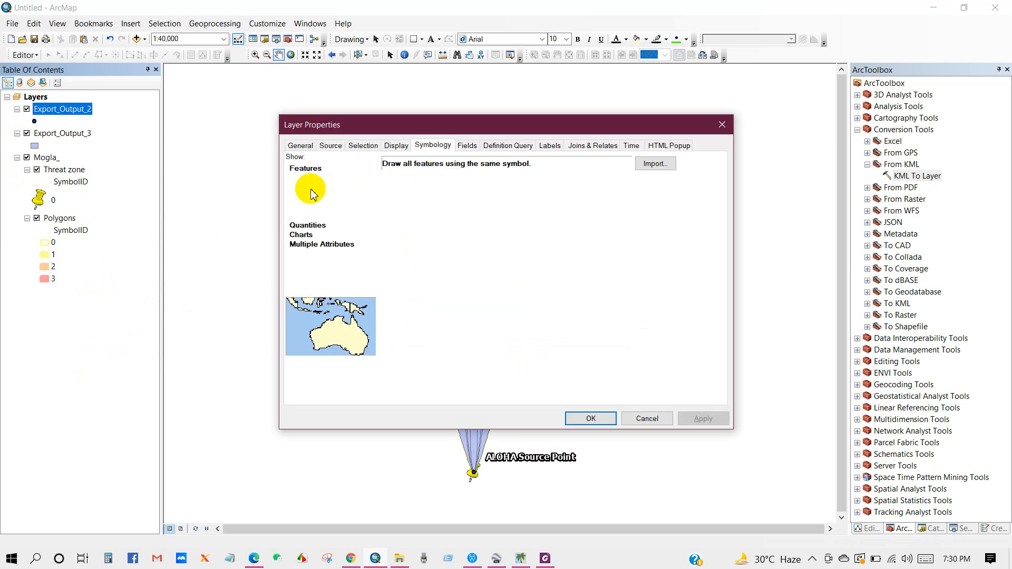
left_click(417, 192)
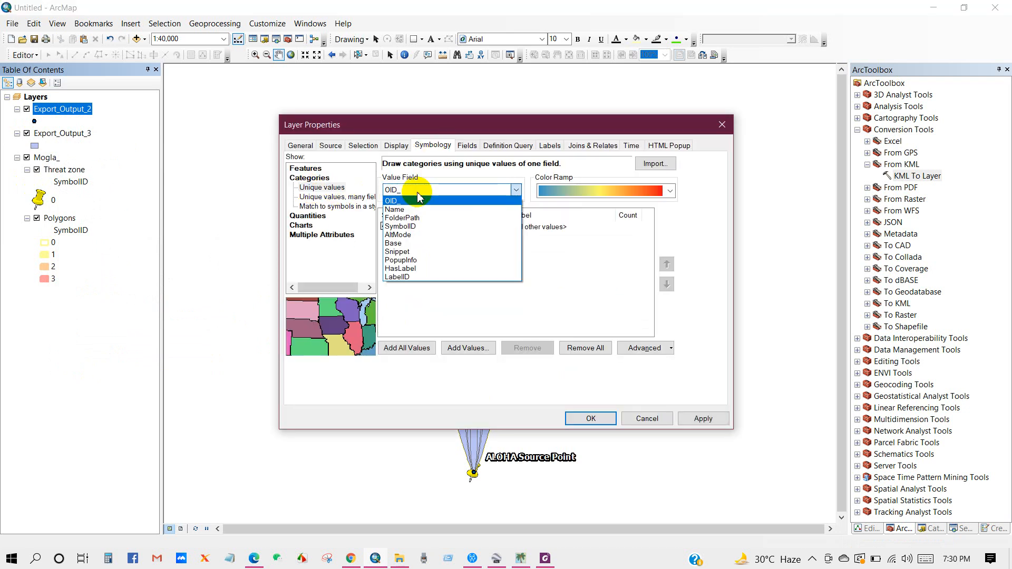
left_click(399, 275)
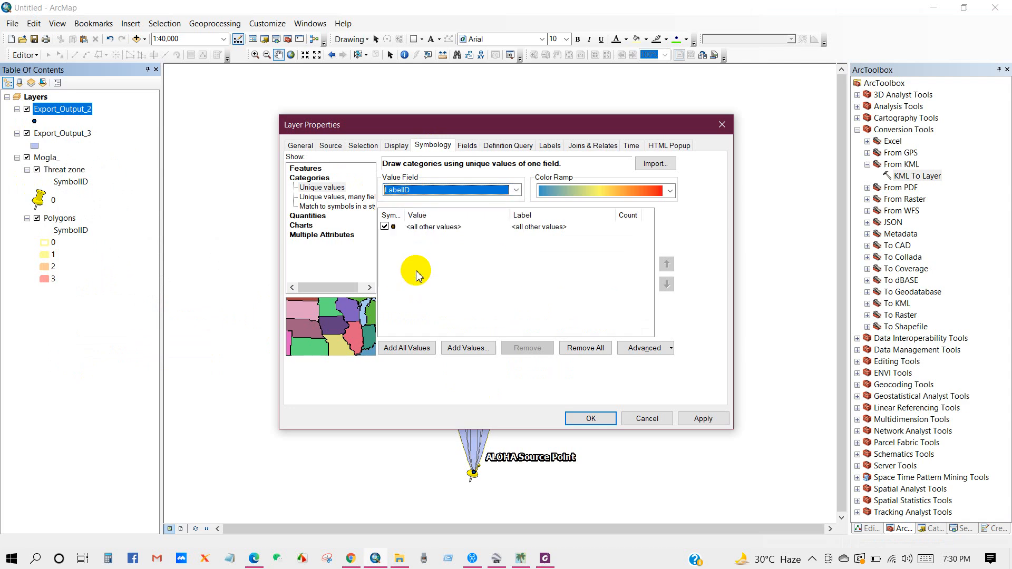
left_click(720, 127)
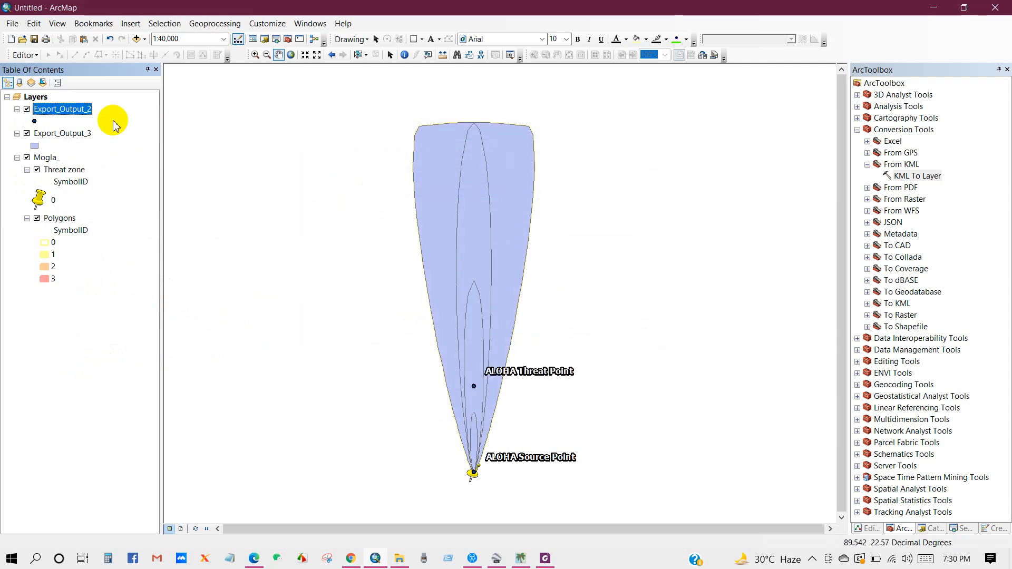
Step: Examine the attribute table of the exported points layer Export_Output_2, then close it
right_click(59, 109)
left_click(88, 149)
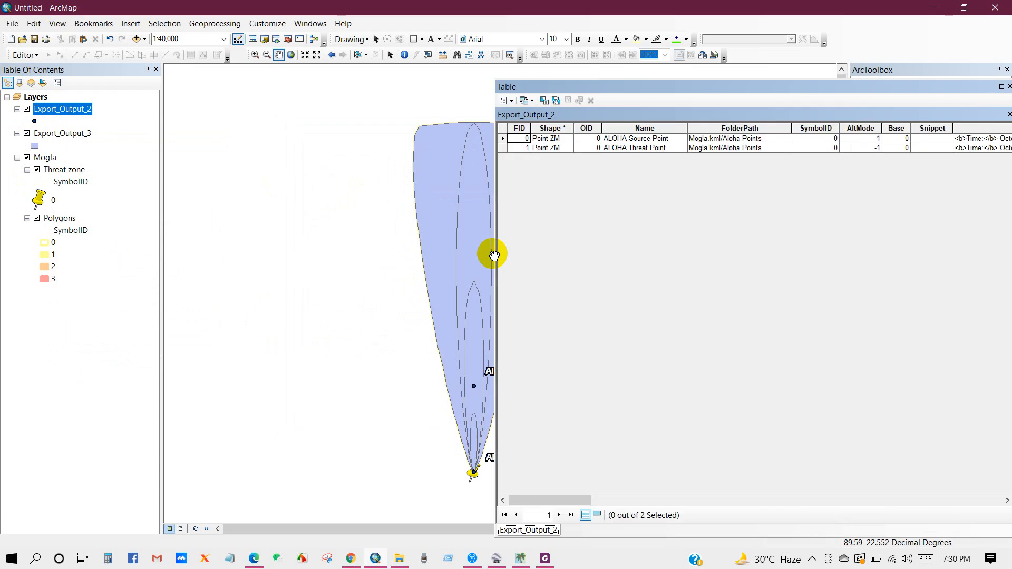
left_click_drag(551, 87, 407, 99)
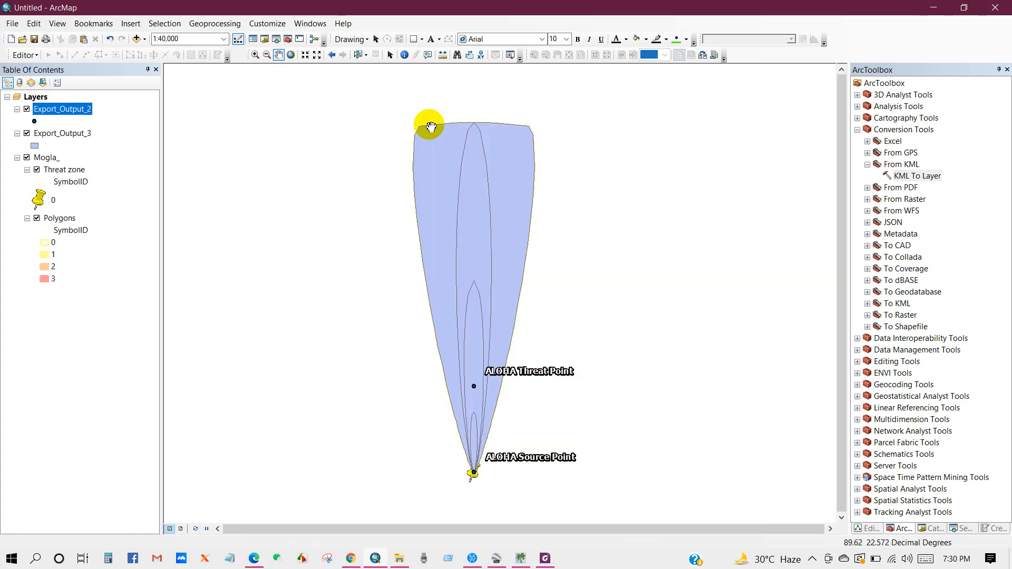
left_click(745, 100)
Step: Symbolize the Export_Output_2 points layer by unique values of the Name field, adding all values
right_click(76, 112)
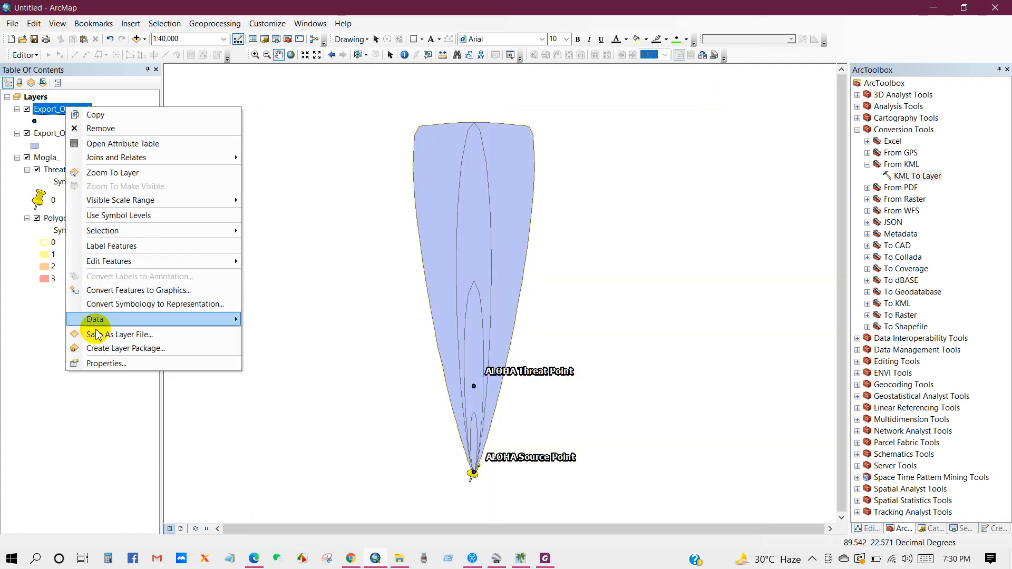
left_click(97, 365)
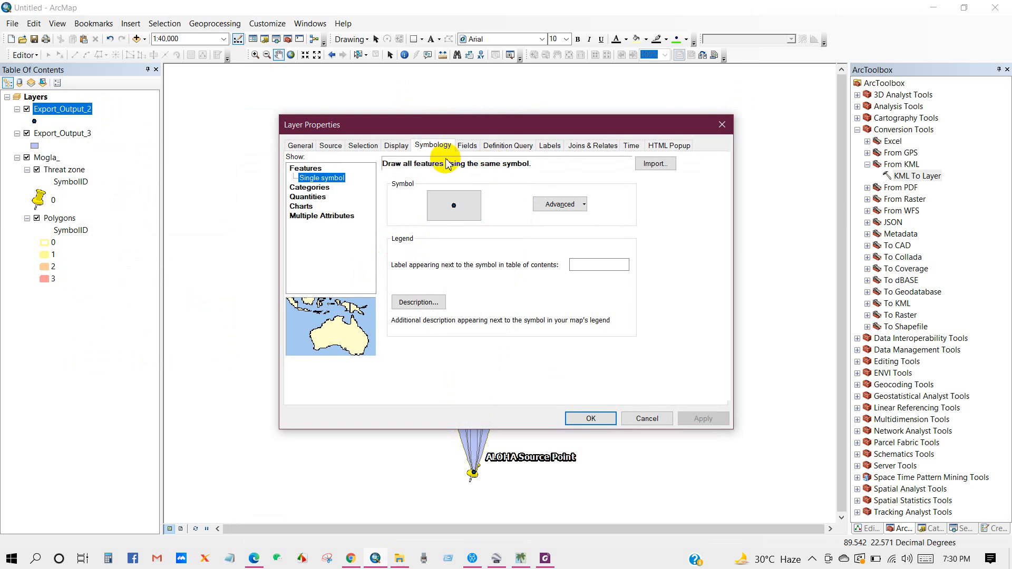
left_click(315, 190)
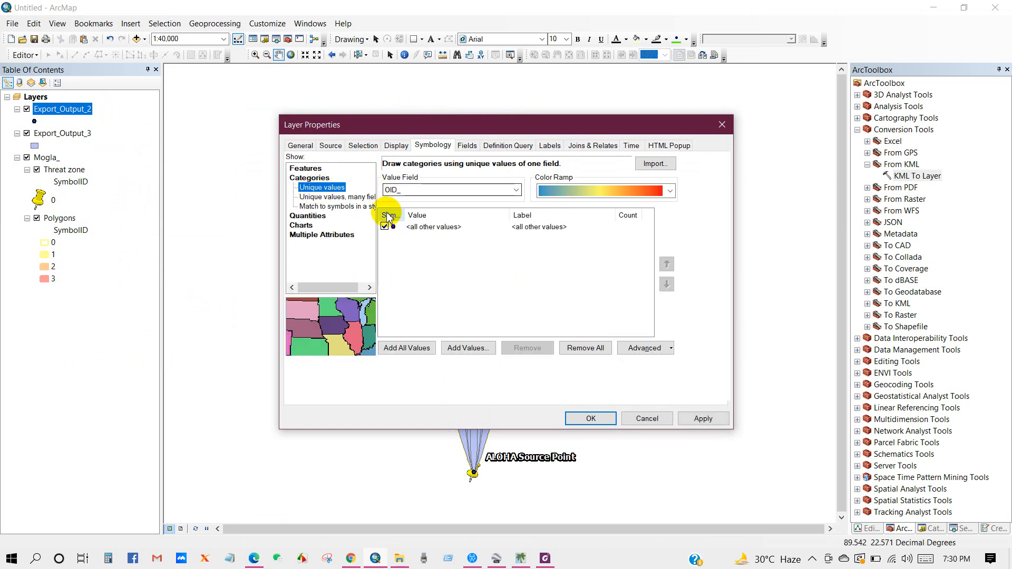
left_click(466, 191)
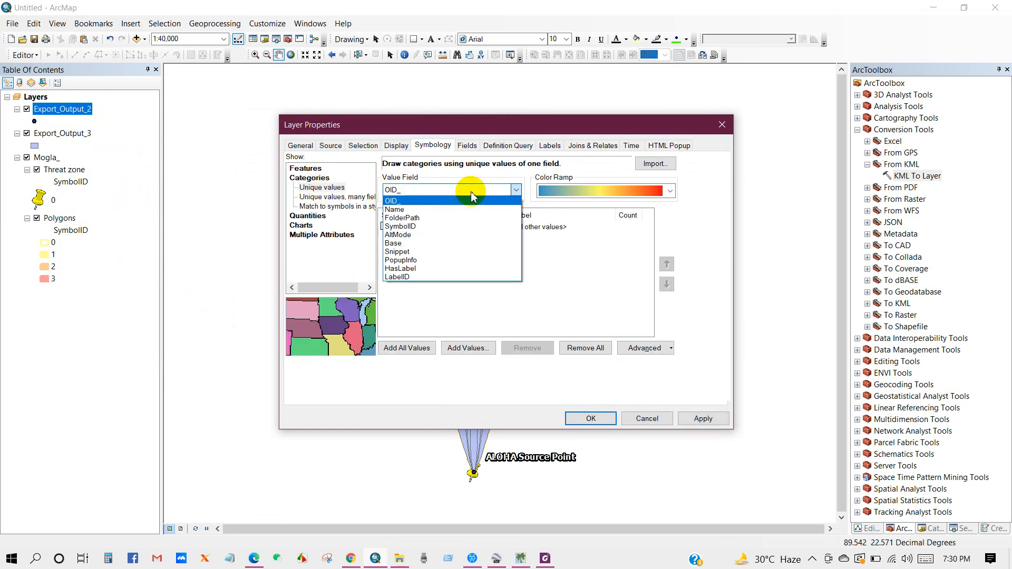
left_click(395, 209)
left_click(397, 349)
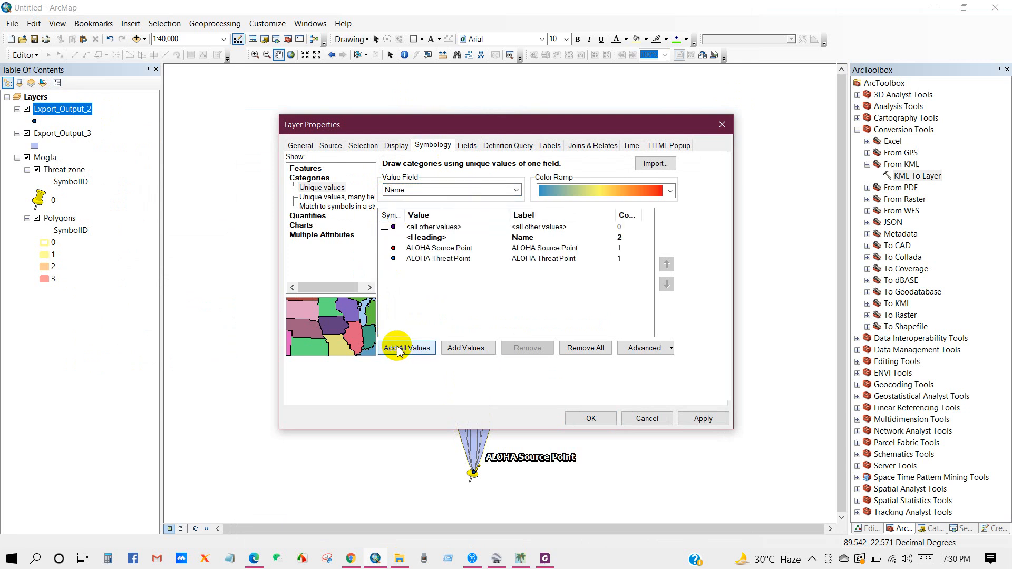
left_click(586, 419)
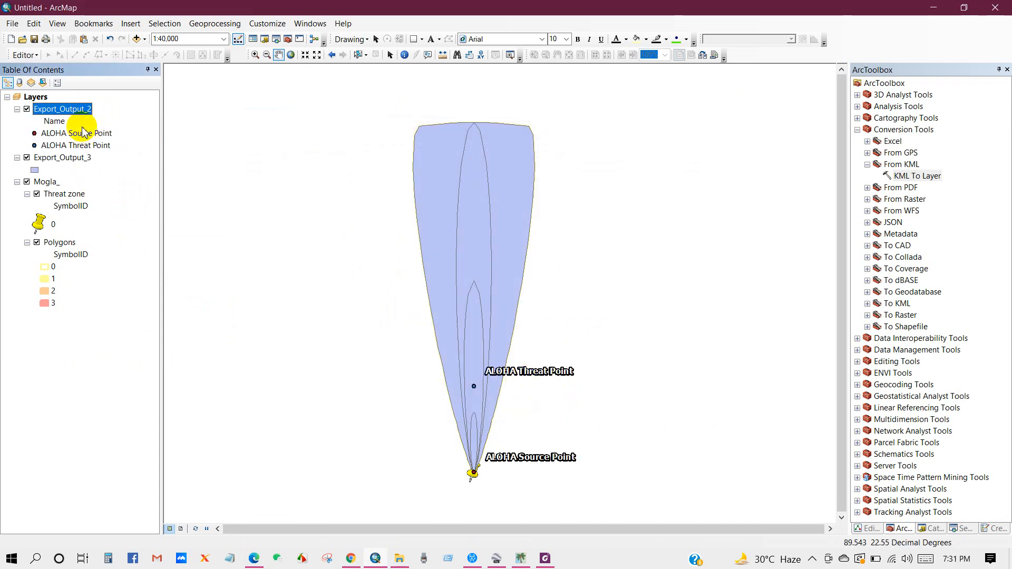
Step: Rename the Export_Output_2 layer to Threat zone and switch off the Mogla_ group layer
right_click(62, 110)
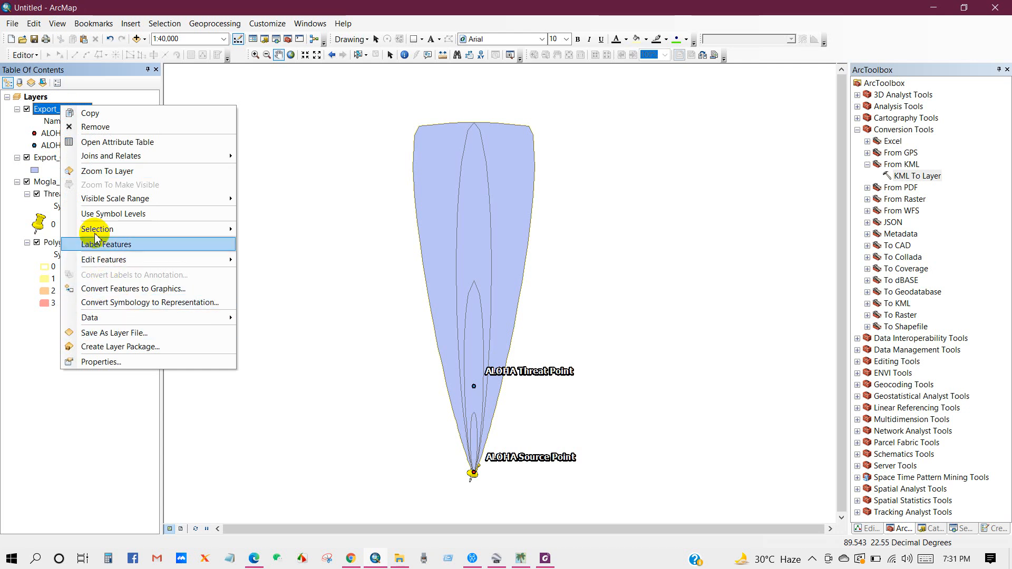
left_click(46, 110)
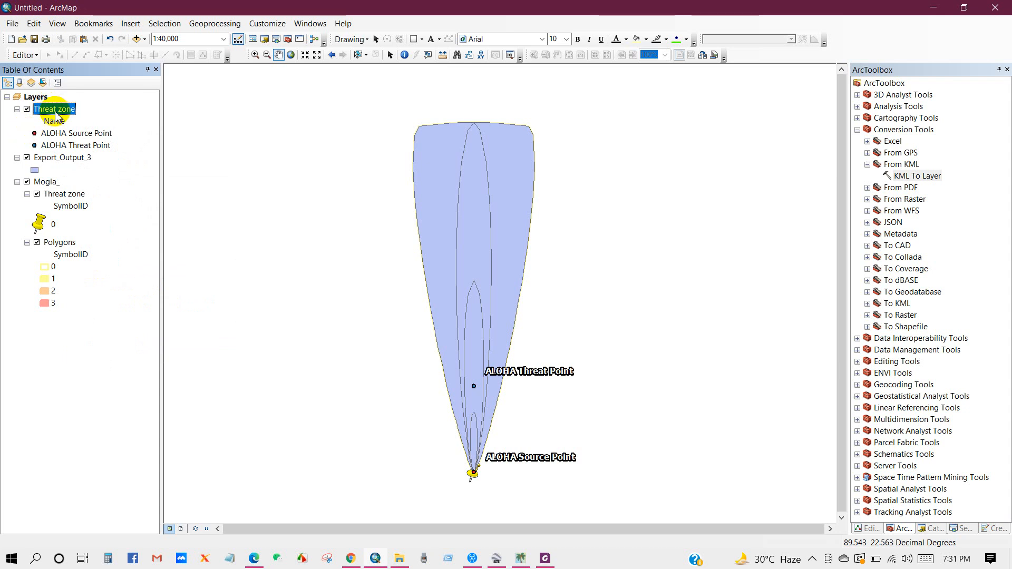
left_click(25, 132)
left_click(45, 109)
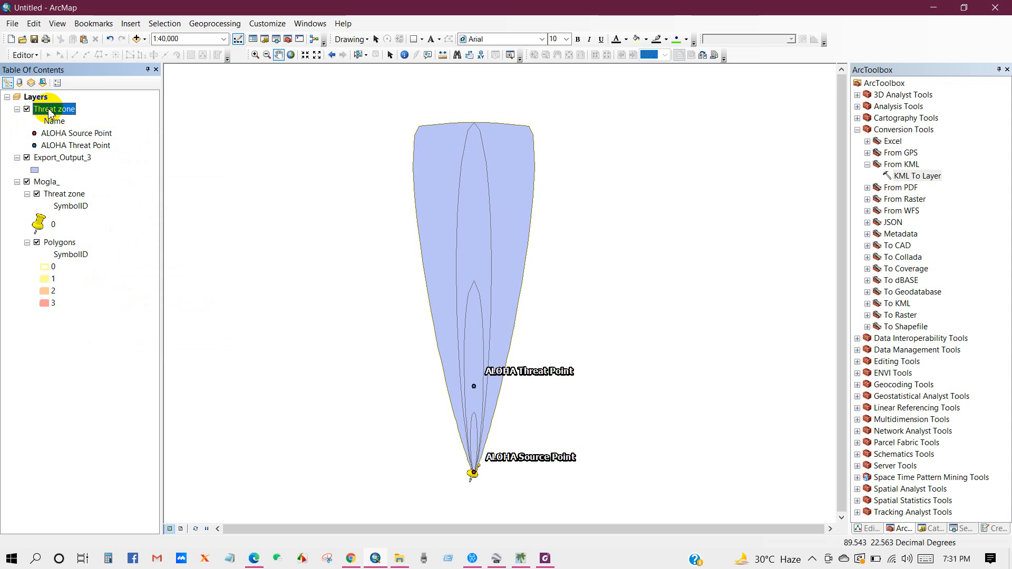
left_click(27, 182)
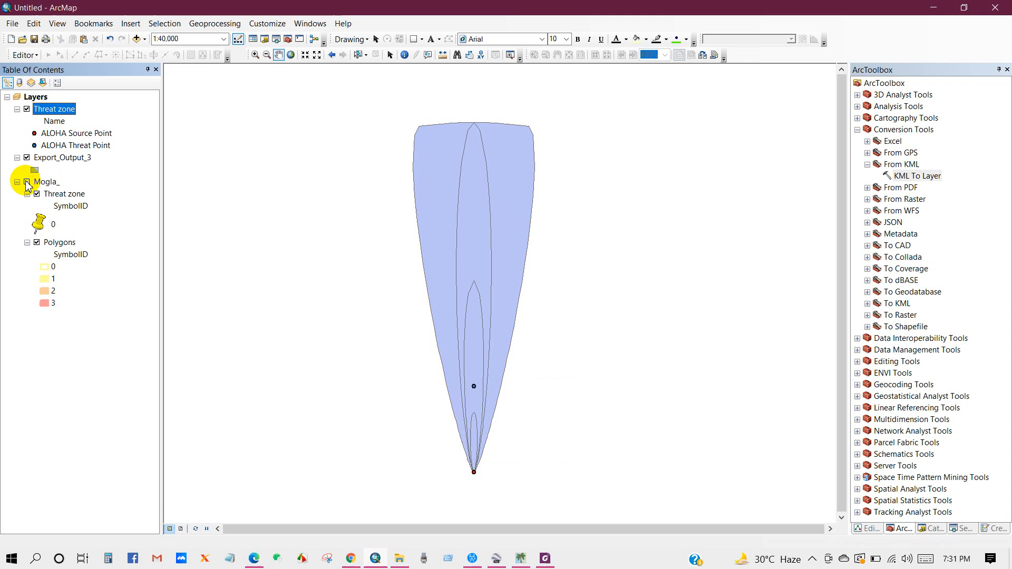
Step: Examine the attribute table of the exported polygon layer Export_Output_3, then close it
right_click(51, 161)
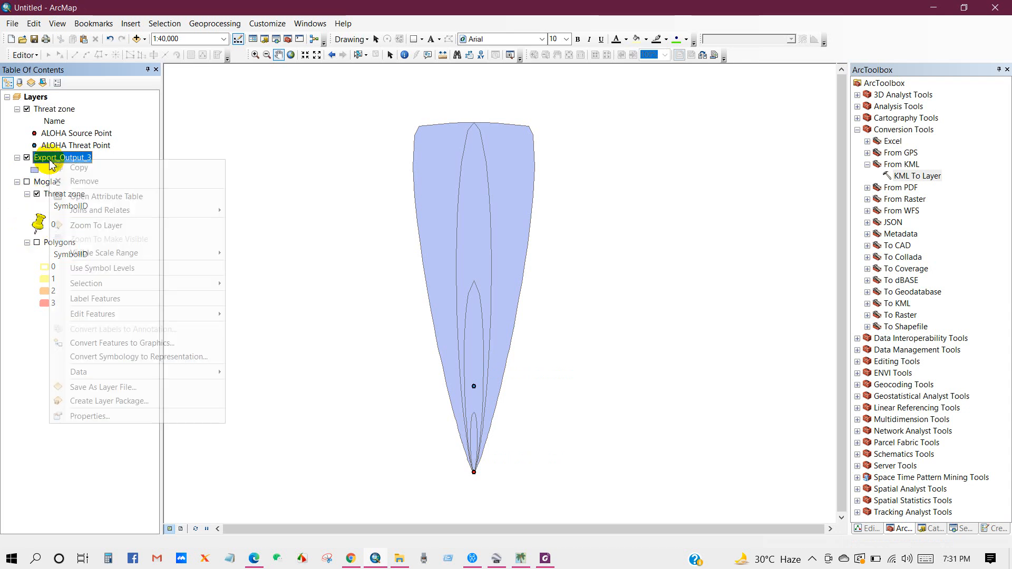
left_click(76, 421)
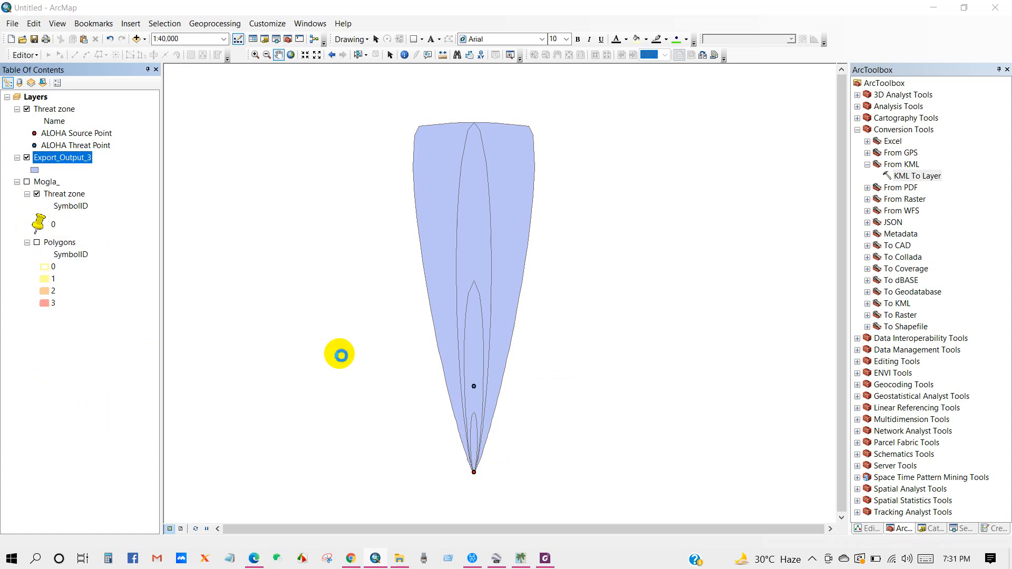
right_click(62, 158)
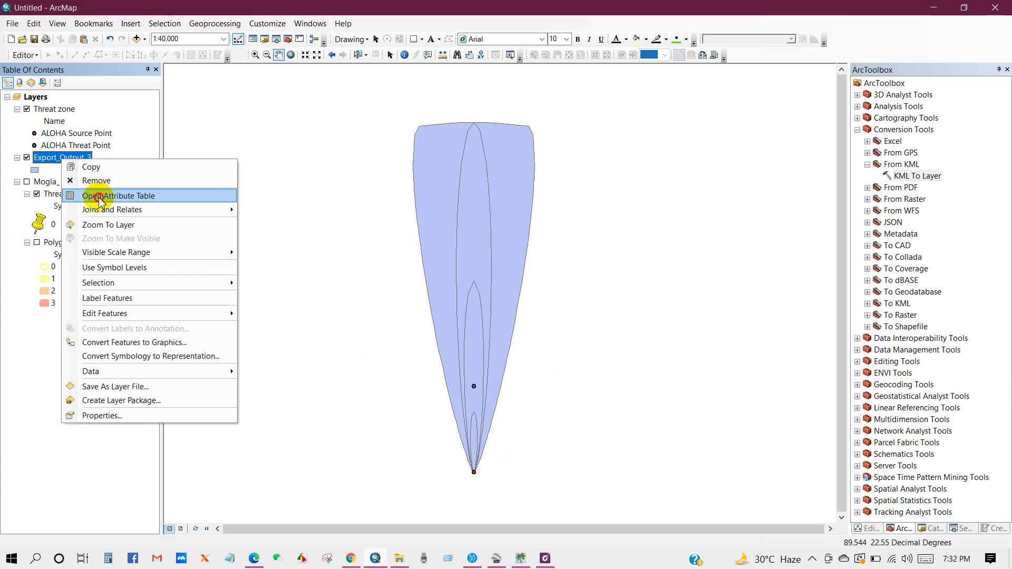
left_click(98, 195)
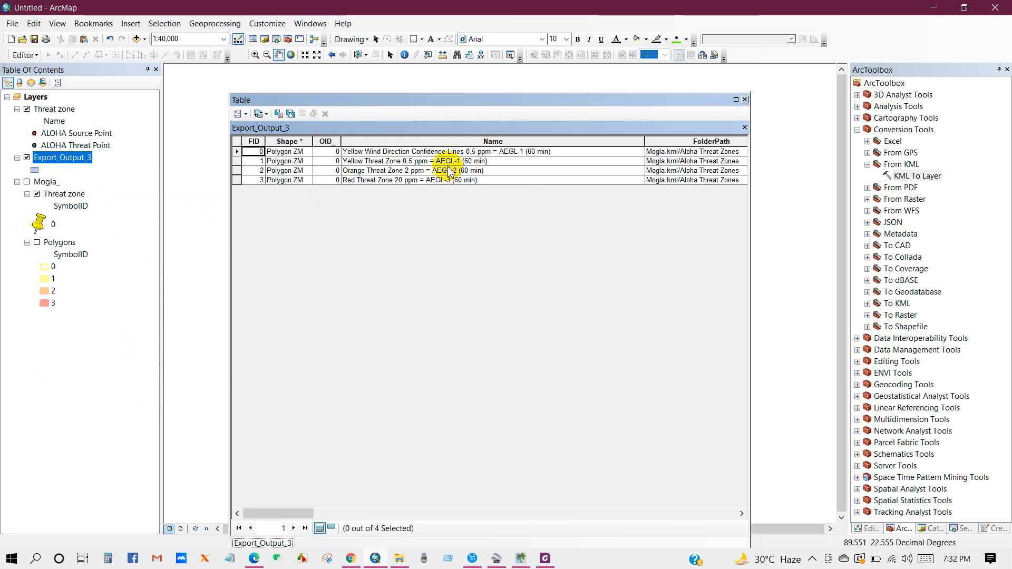
left_click(746, 100)
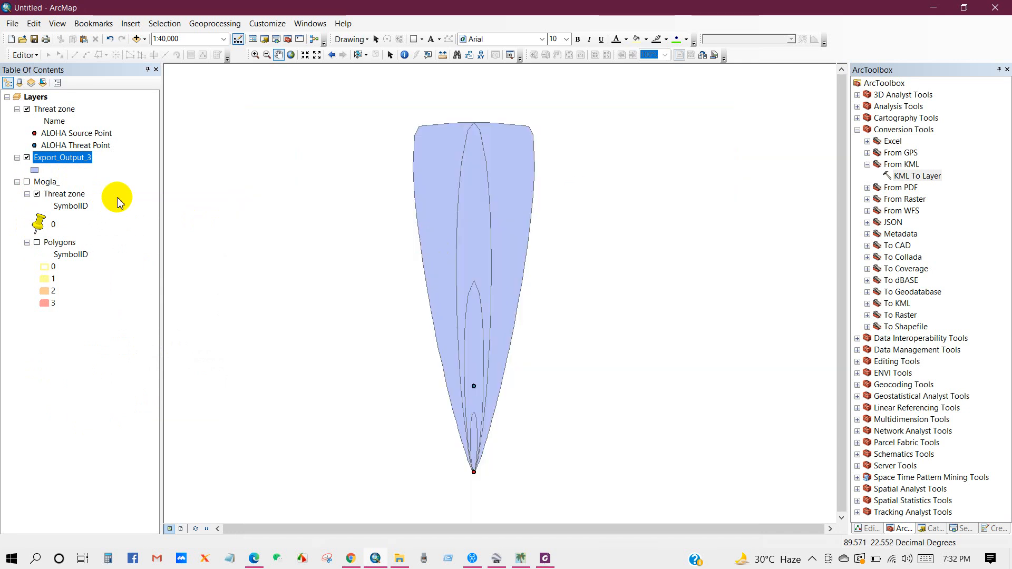
Step: Symbolize the Export_Output_3 polygon layer by unique values of the Name field, adding all values
right_click(55, 161)
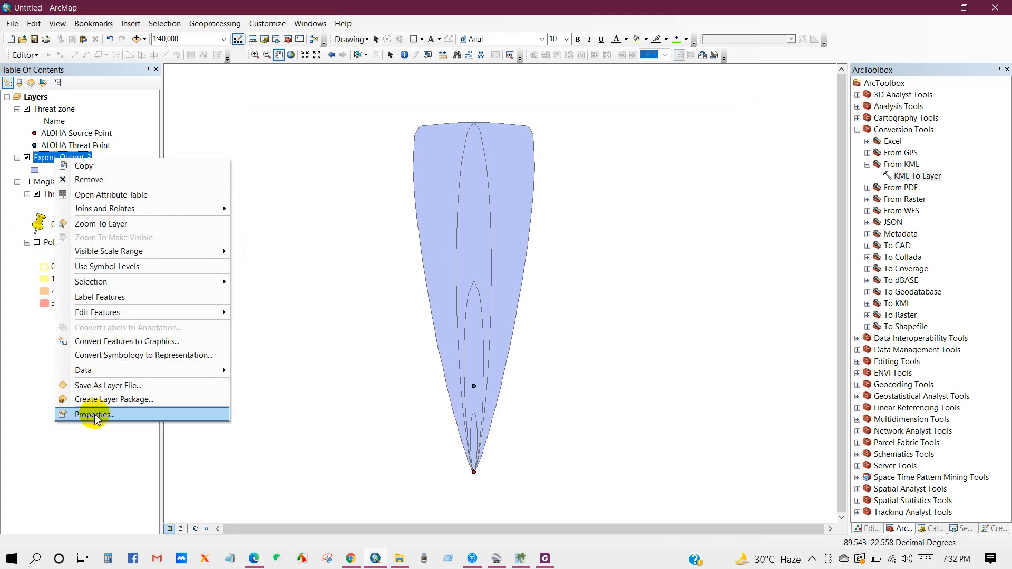
left_click(95, 415)
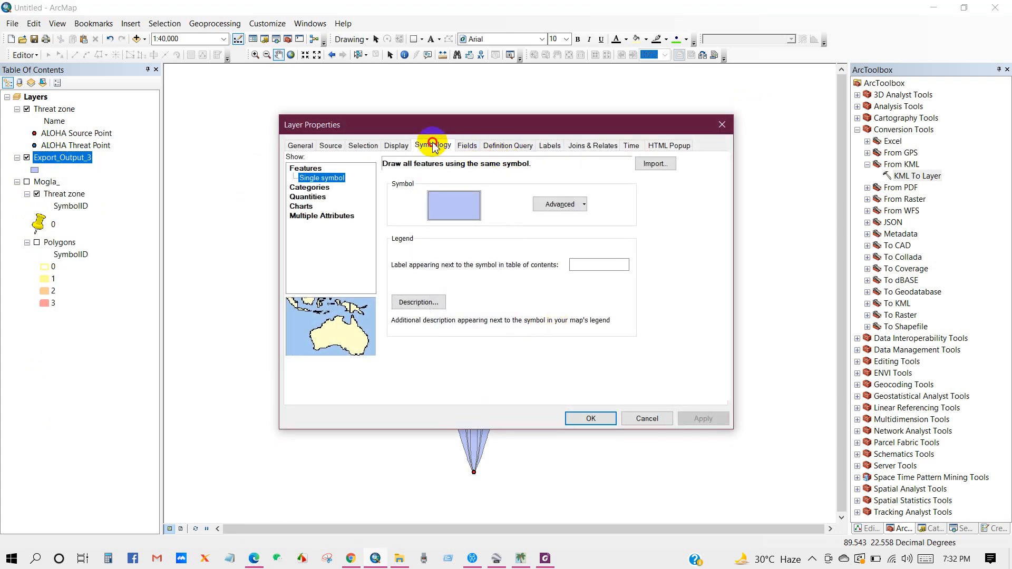
left_click(309, 188)
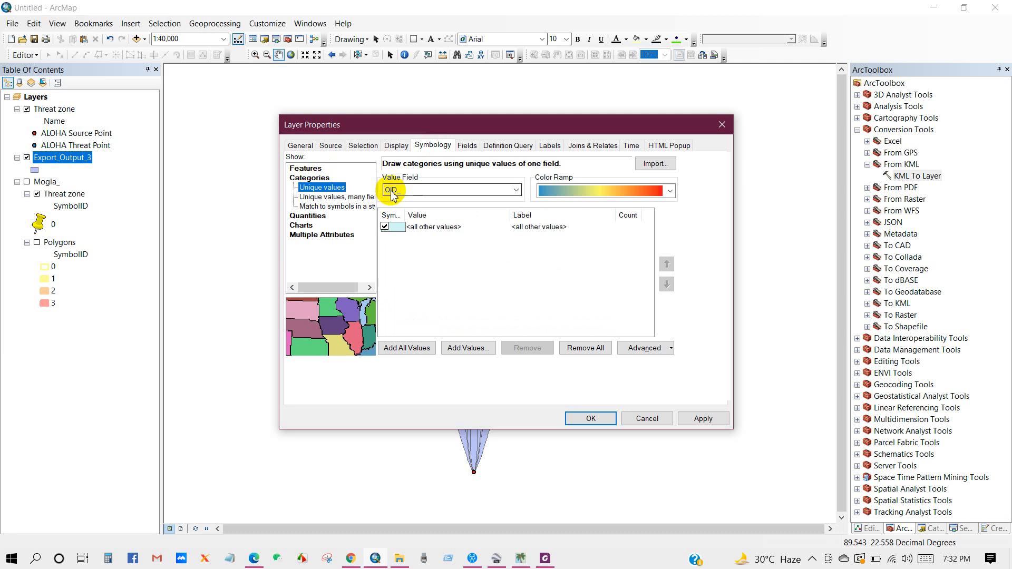
left_click(509, 190)
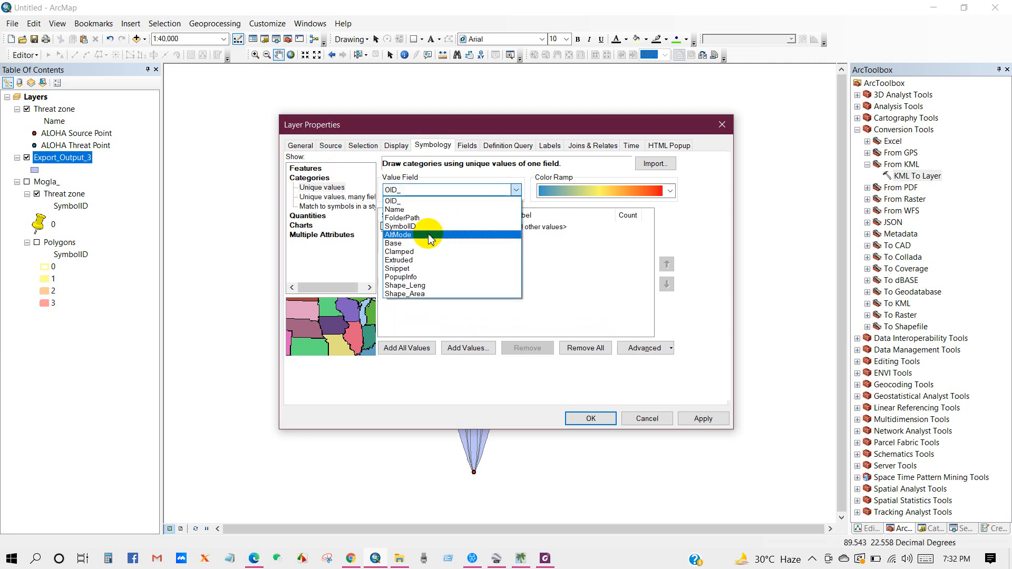
left_click(401, 209)
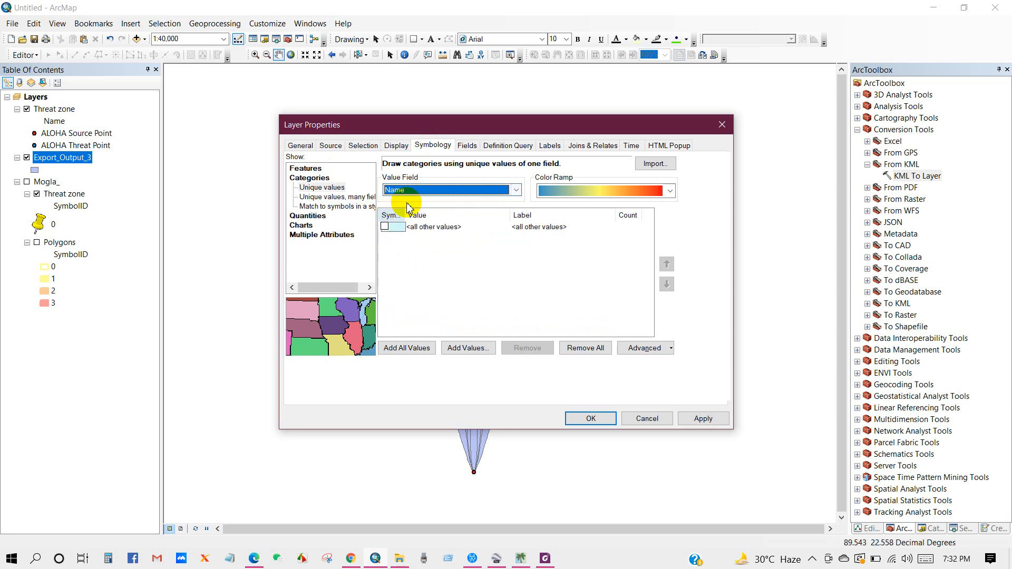
left_click(399, 348)
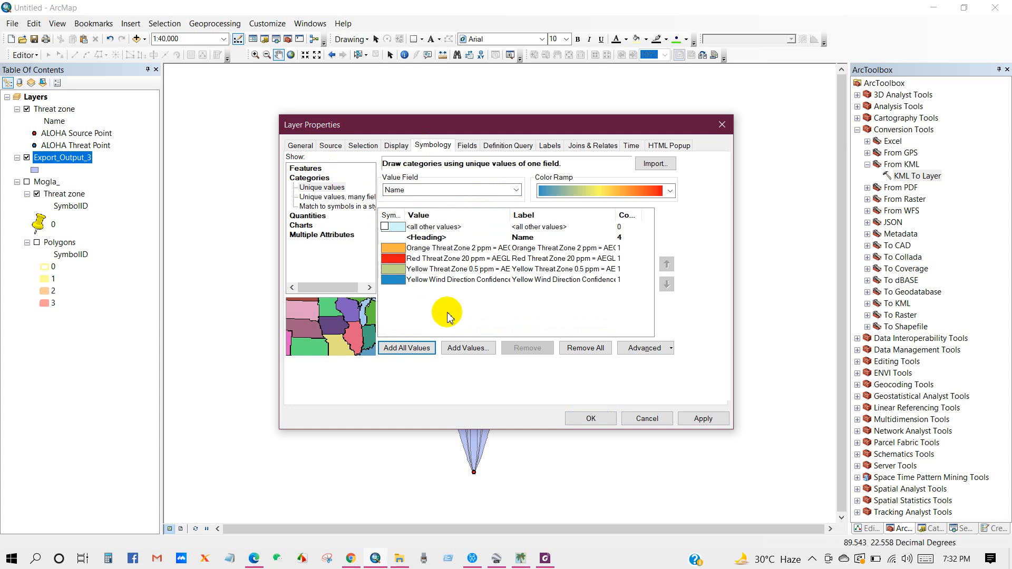
left_click(596, 418)
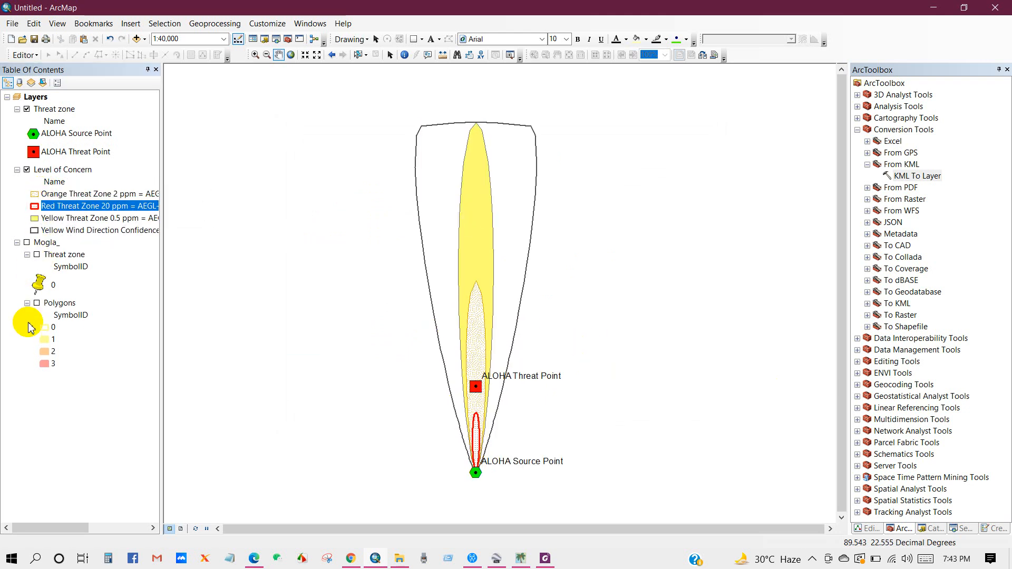
Step: Collapse the Mogla_ group layer and its Threat zone sublayer in the layer list
left_click(27, 255)
left_click(17, 242)
left_click_drag(409, 323, 400, 328)
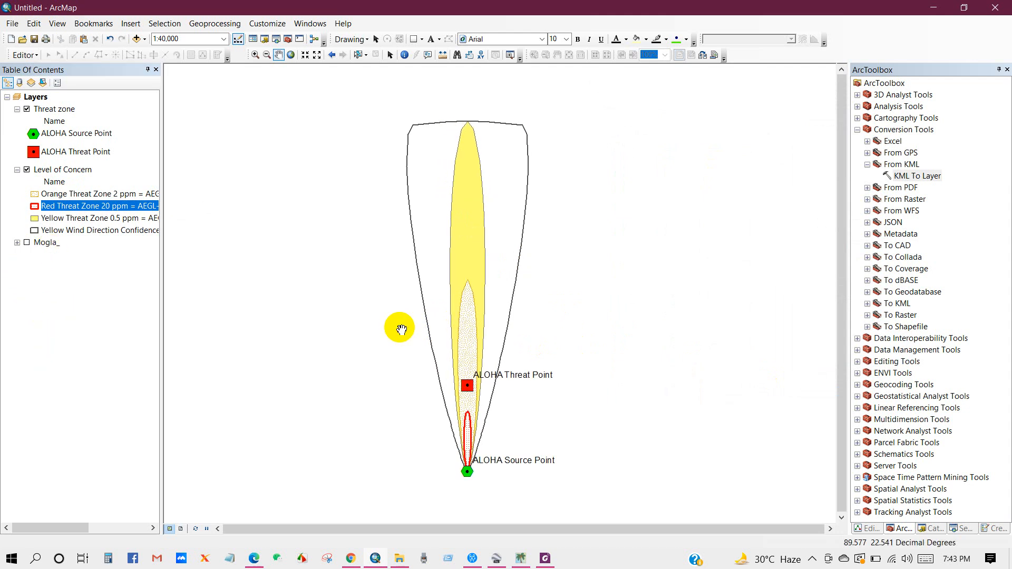
Step: Switch the map to layout view and show the data frame at full extent
left_click(181, 529)
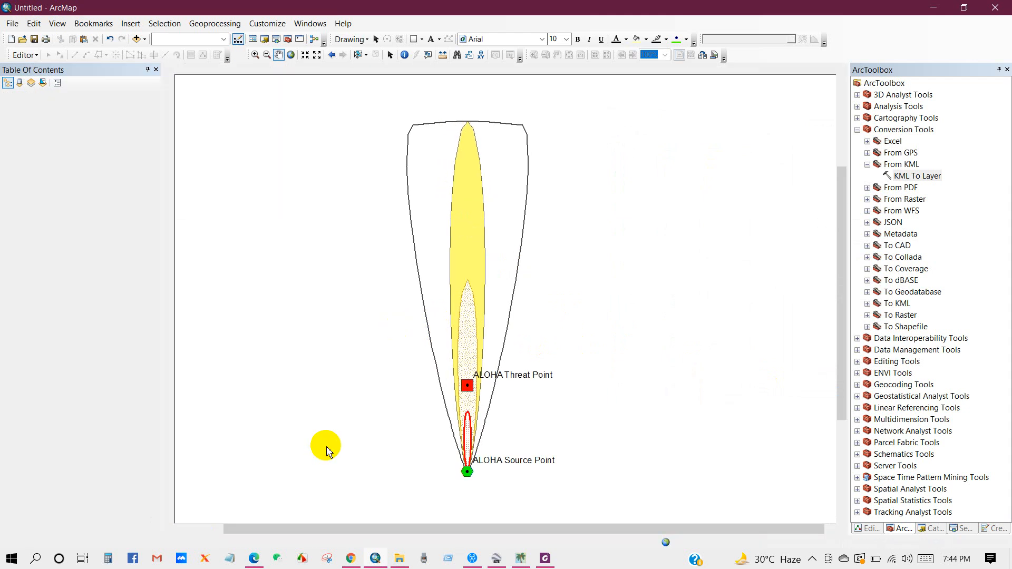
right_click(414, 275)
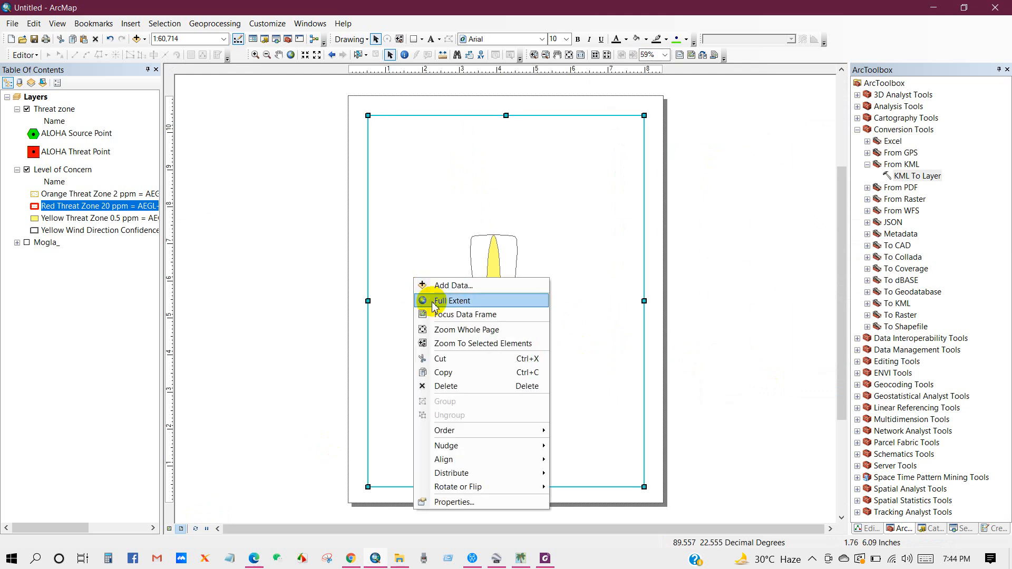
left_click(432, 296)
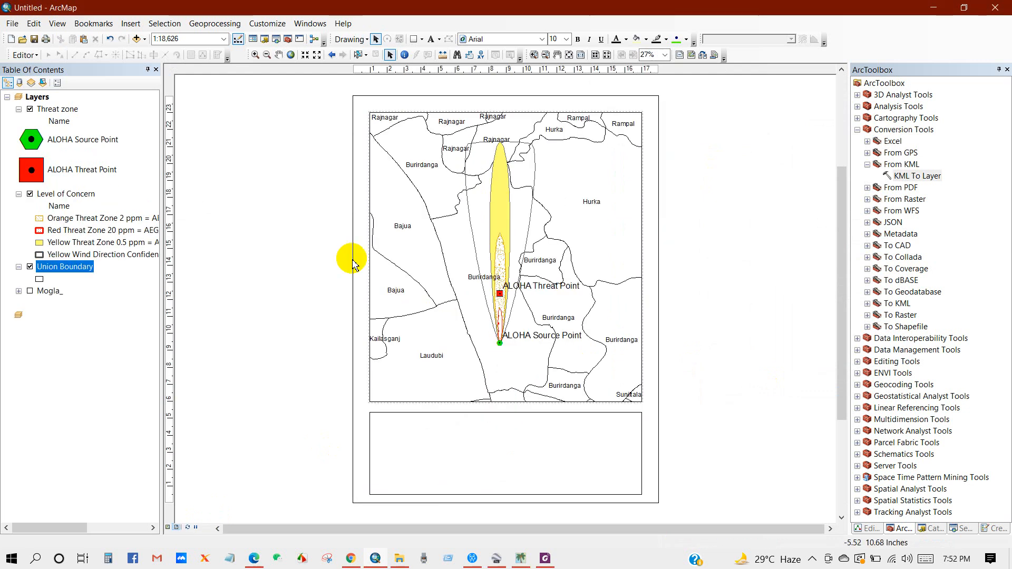
Step: Try to add a basemap to the threat zone layout's data frame
left_click(144, 39)
left_click(178, 66)
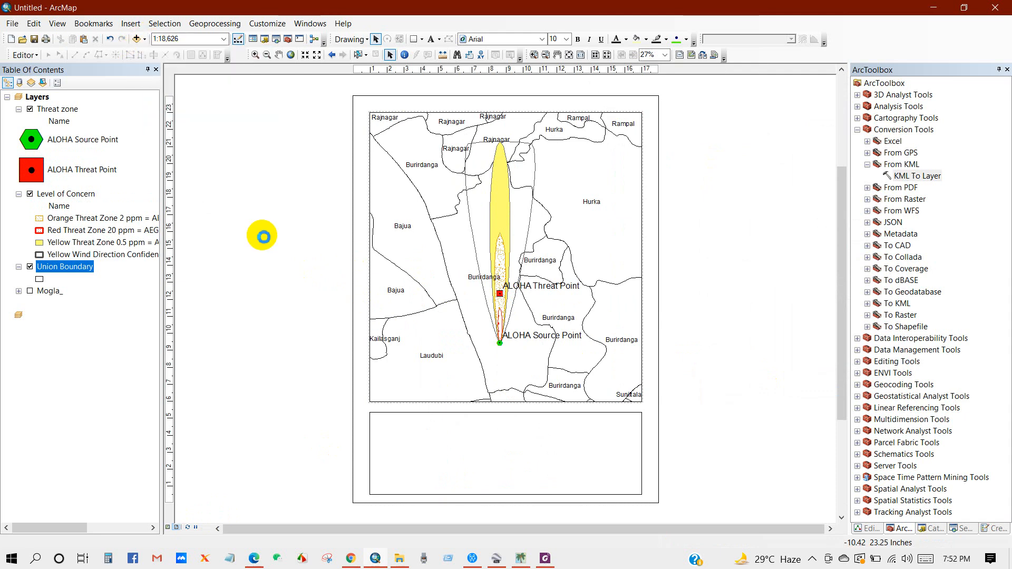
left_click(562, 468)
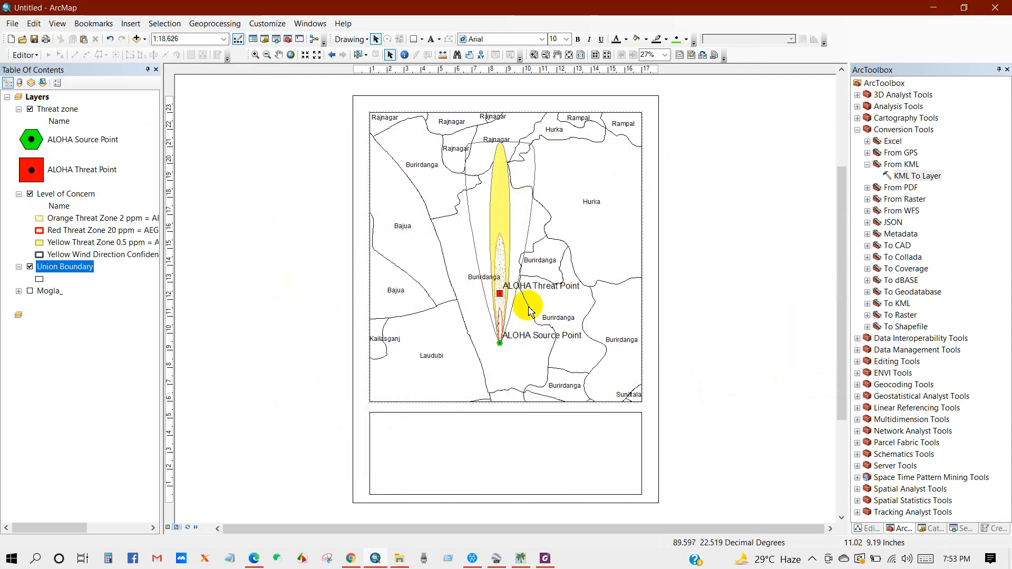